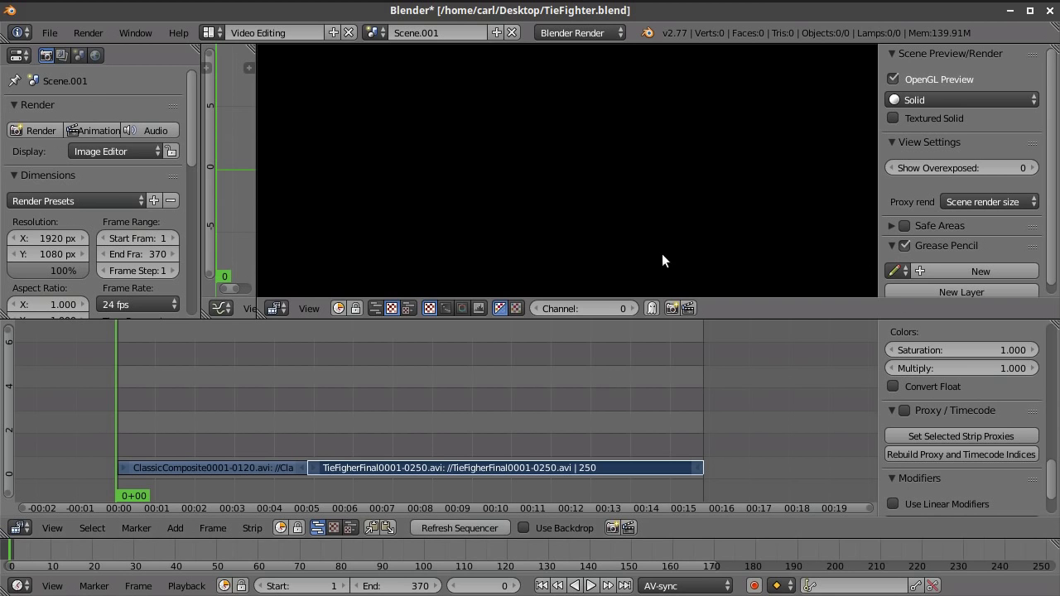
Check the Blender 2.77 splash screen, then switch to Chrome's GLSL PBR Shader forum thread
left_click(648, 33)
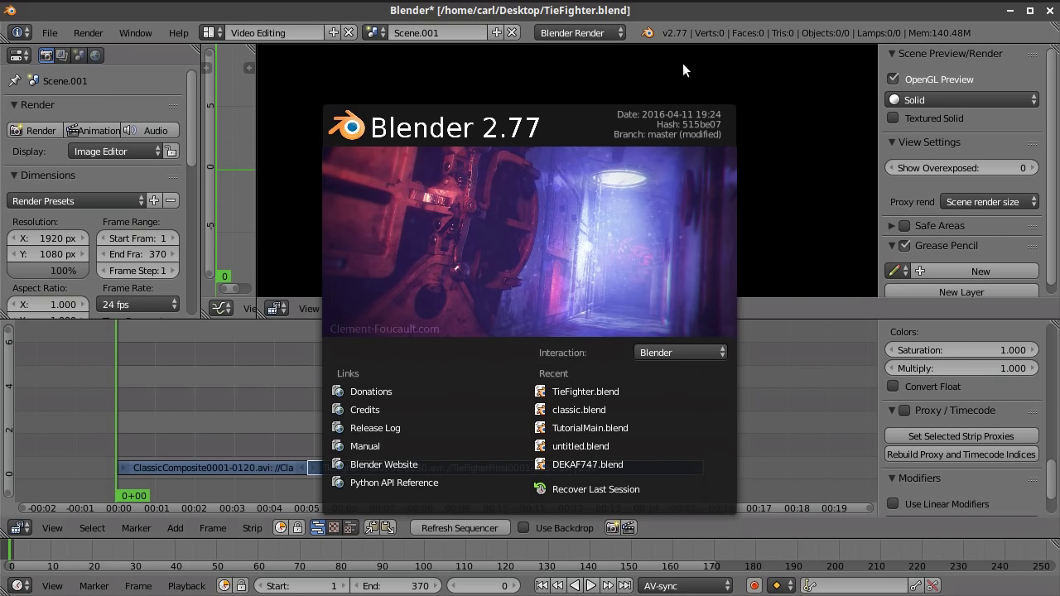
left_click(675, 28)
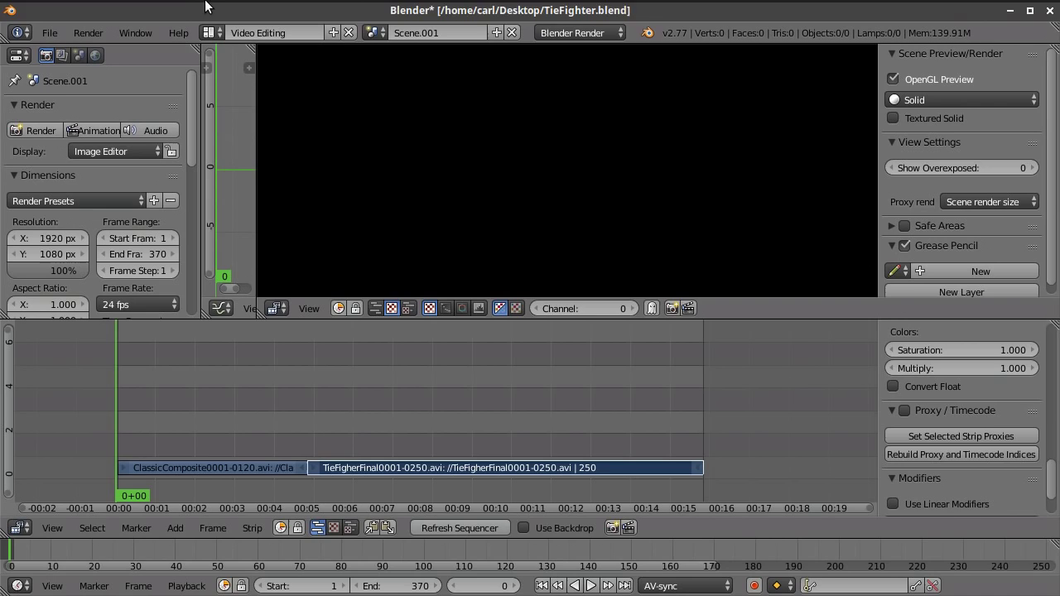
left_click(111, 10)
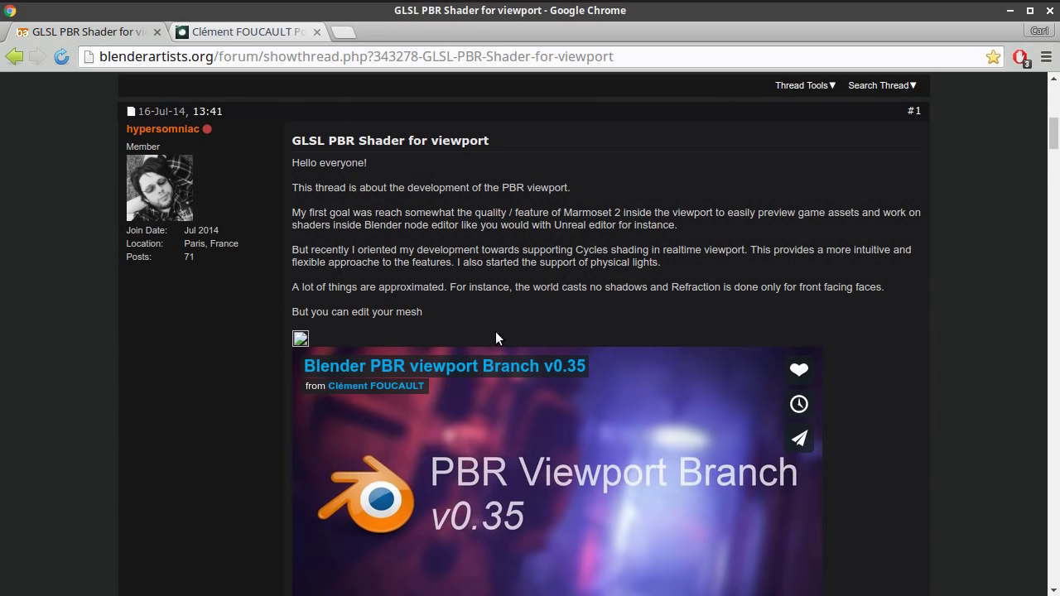
Scroll up and down through the GLSL PBR Shader for viewport thread
scroll(566, 329, "down", 4)
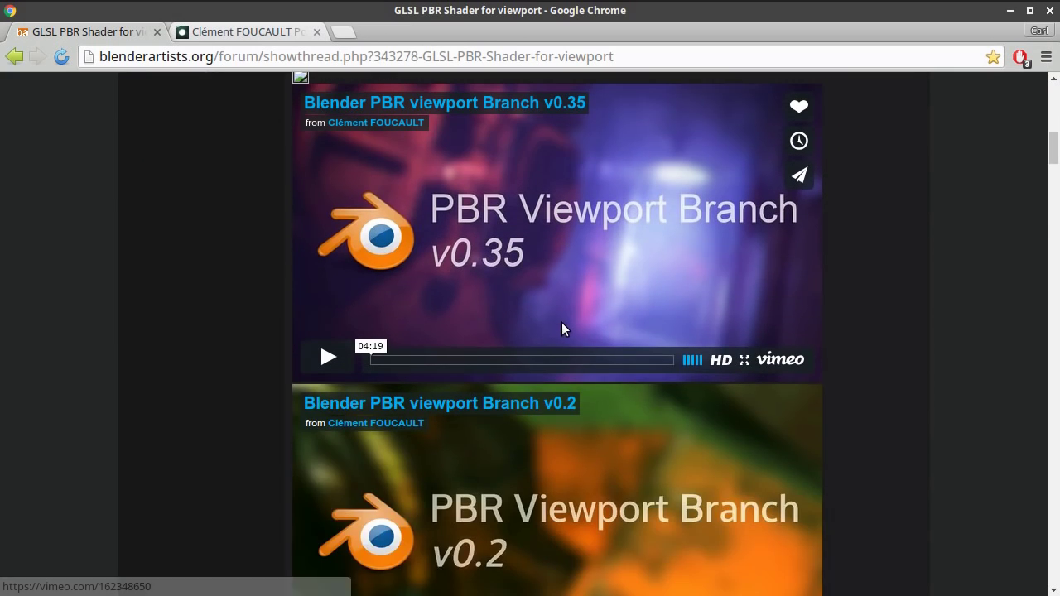
scroll(562, 322, "up", 2)
scroll(560, 328, "up", 3)
scroll(687, 296, "up", 2)
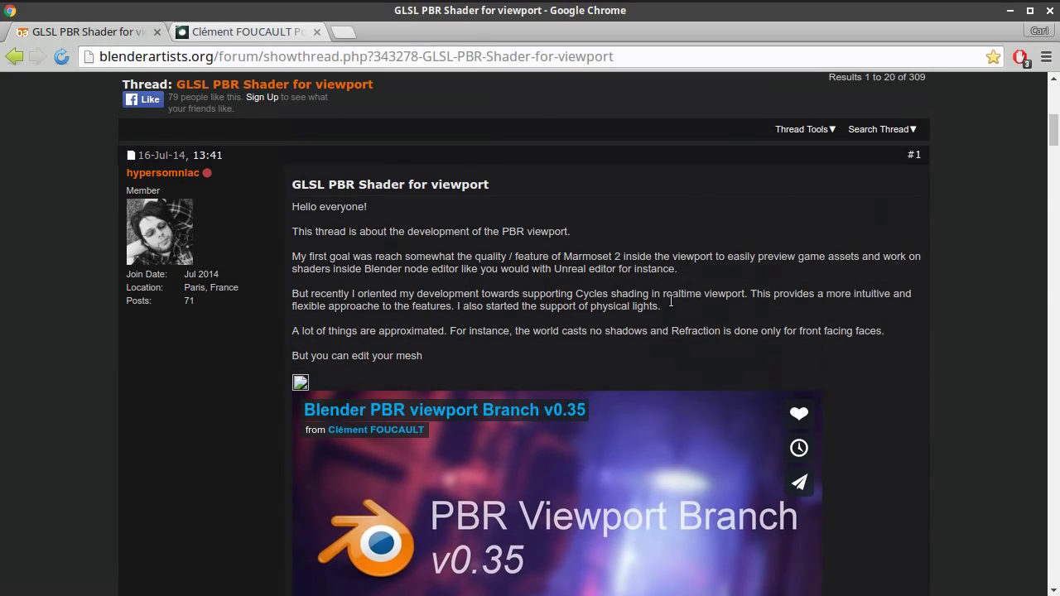
scroll(860, 359, "down", 5)
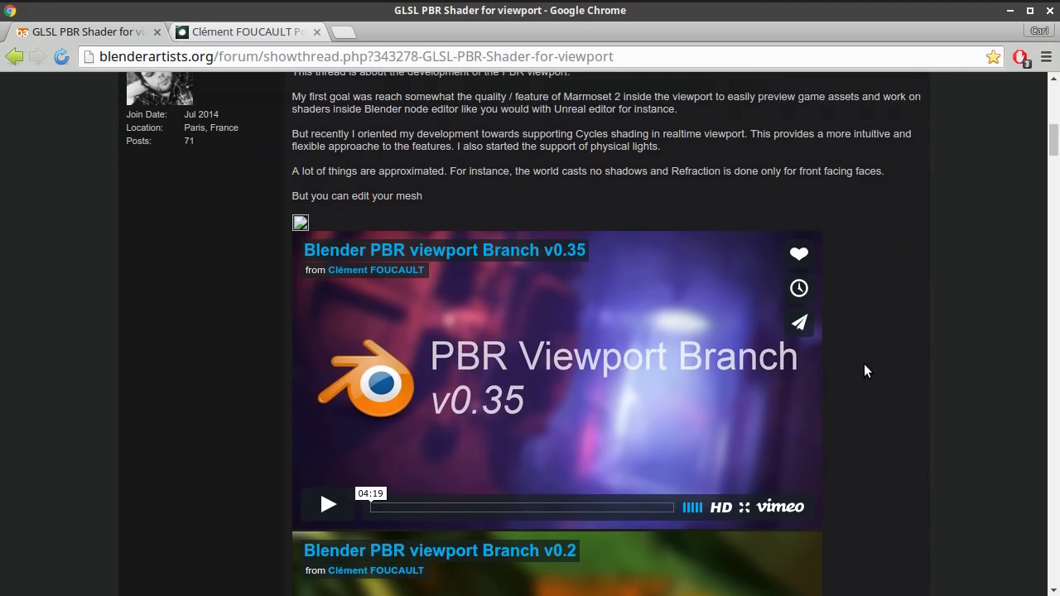
scroll(862, 362, "down", 2)
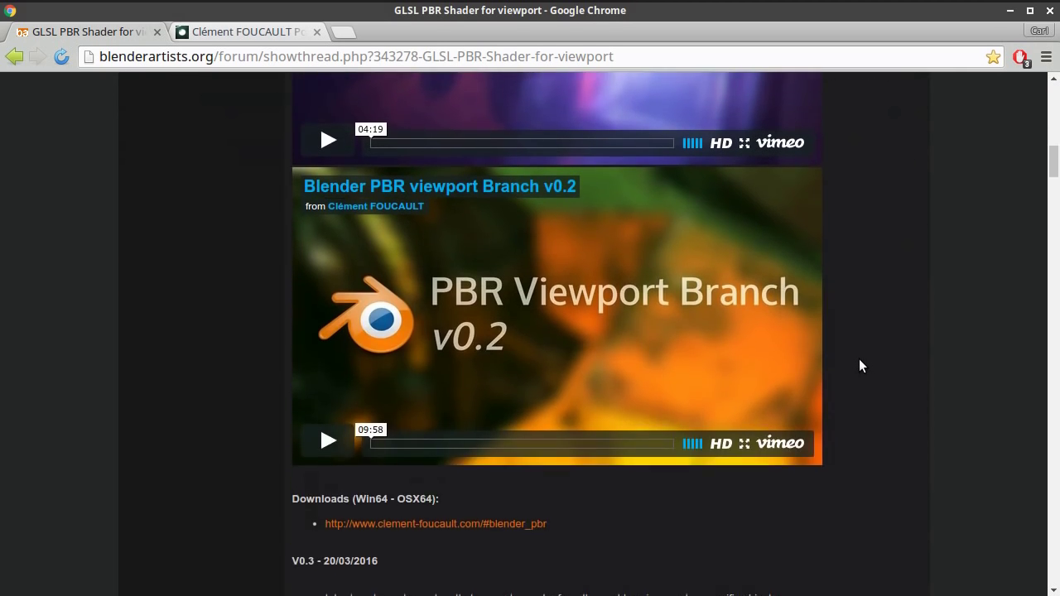
scroll(859, 359, "up", 6)
scroll(864, 370, "up", 1)
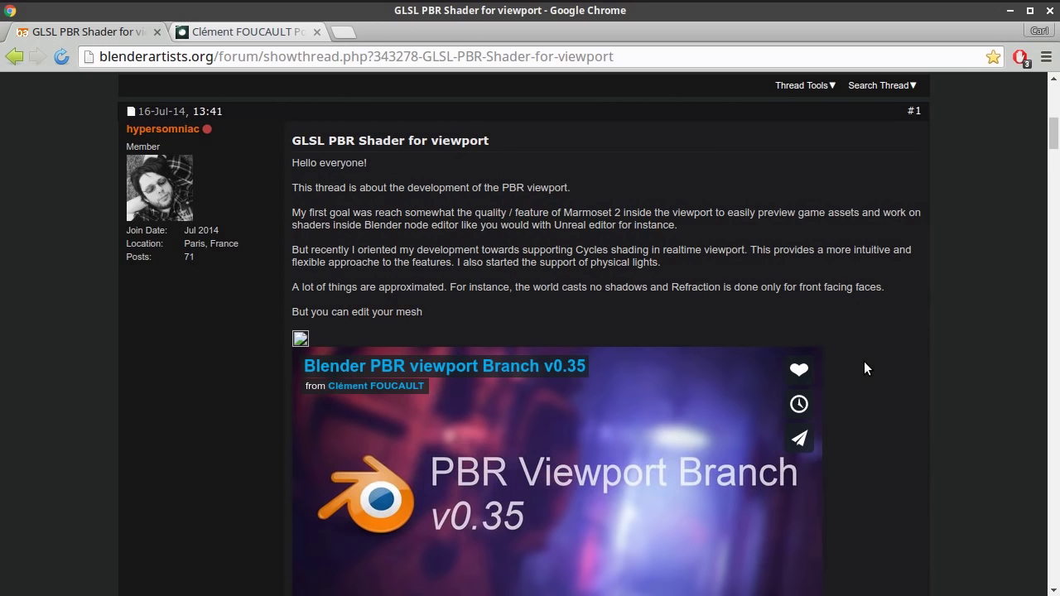
scroll(868, 390, "down", 2)
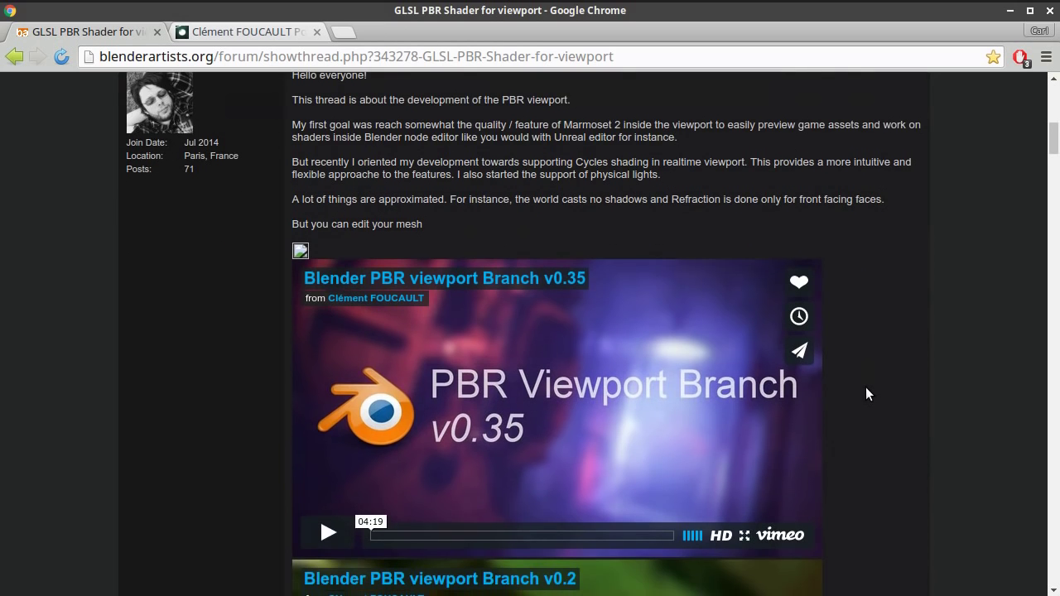
scroll(866, 387, "down", 1)
scroll(866, 387, "down", 1)
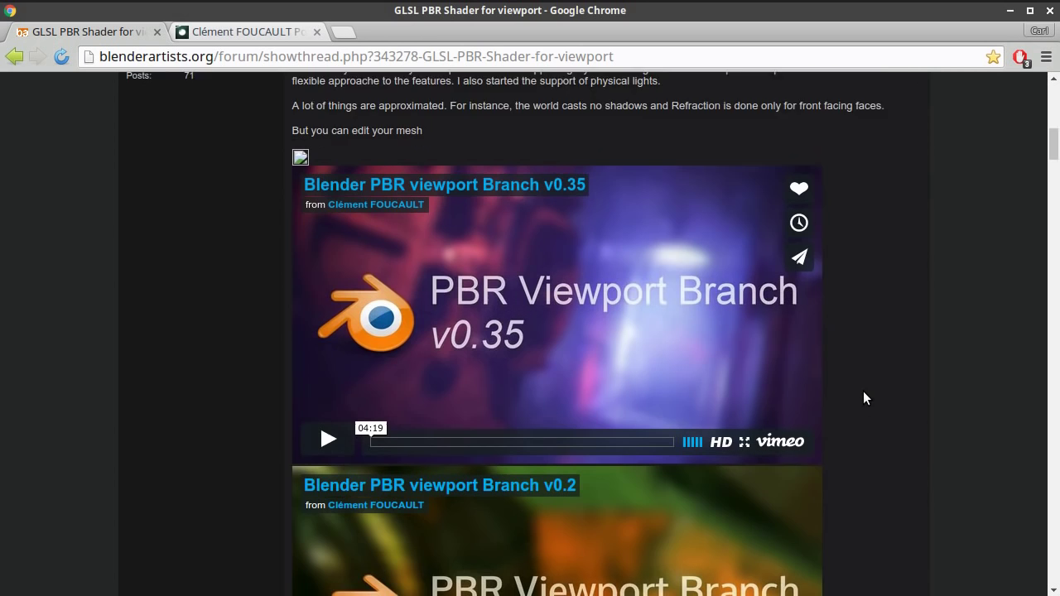
scroll(863, 390, "down", 2)
scroll(862, 392, "down", 2)
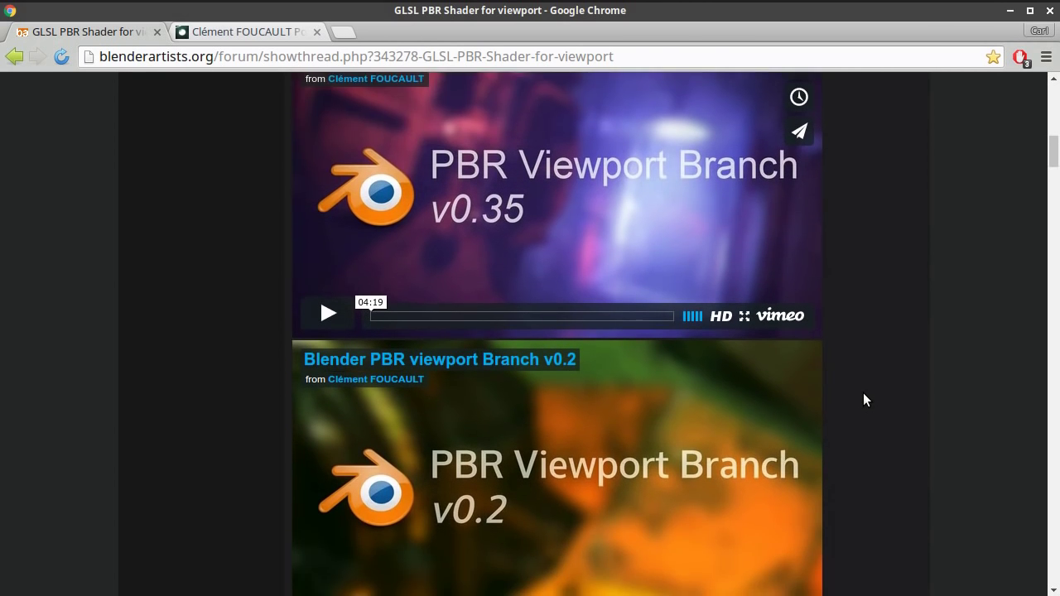
scroll(562, 231, "up", 4)
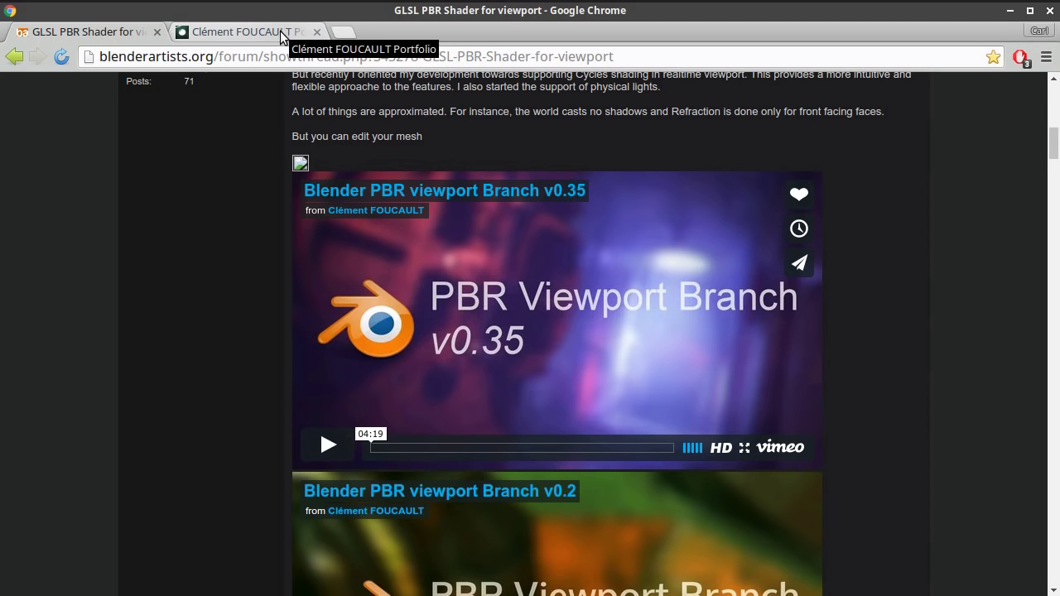
scroll(347, 233, "up", 3)
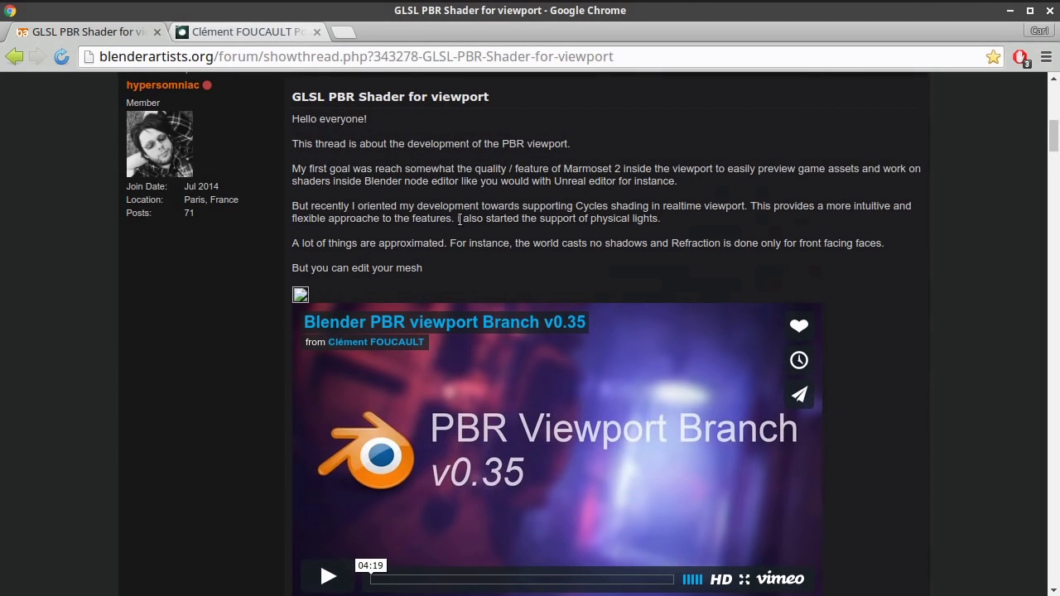
scroll(534, 234, "up", 2)
Open the portfolio tab at its Blender PBR Branch downloads for Windows v0.1–v0.35 and OSX
left_click(265, 33)
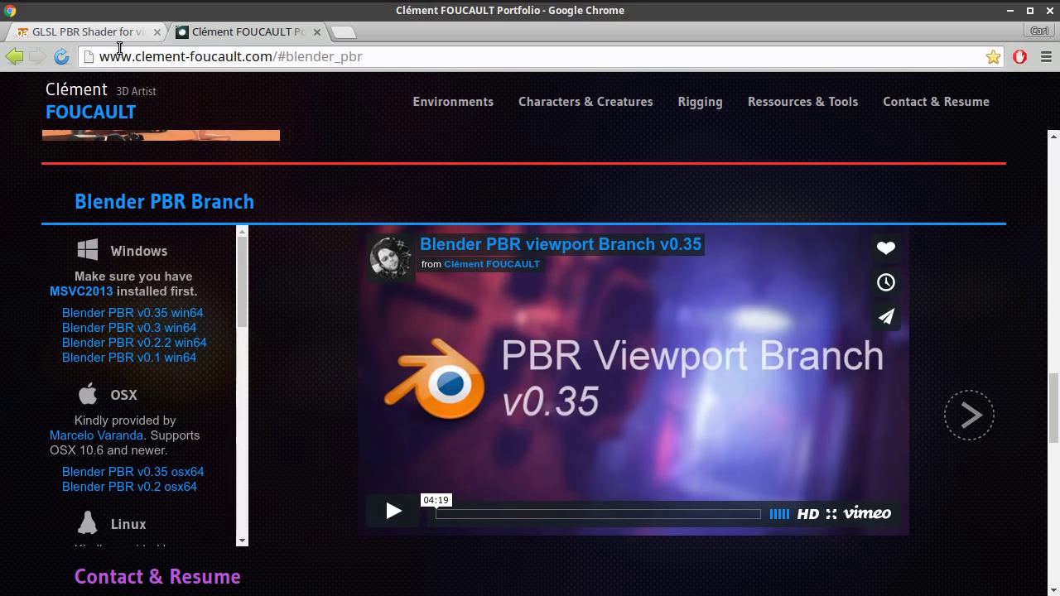
scroll(358, 365, "down", 3)
scroll(358, 365, "down", 4)
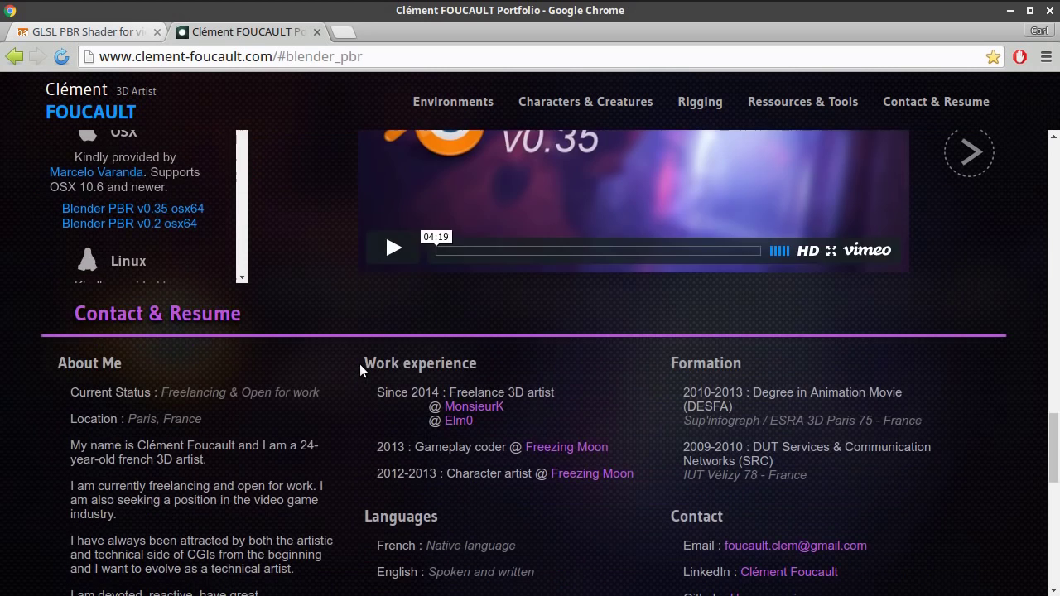
scroll(384, 370, "up", 6)
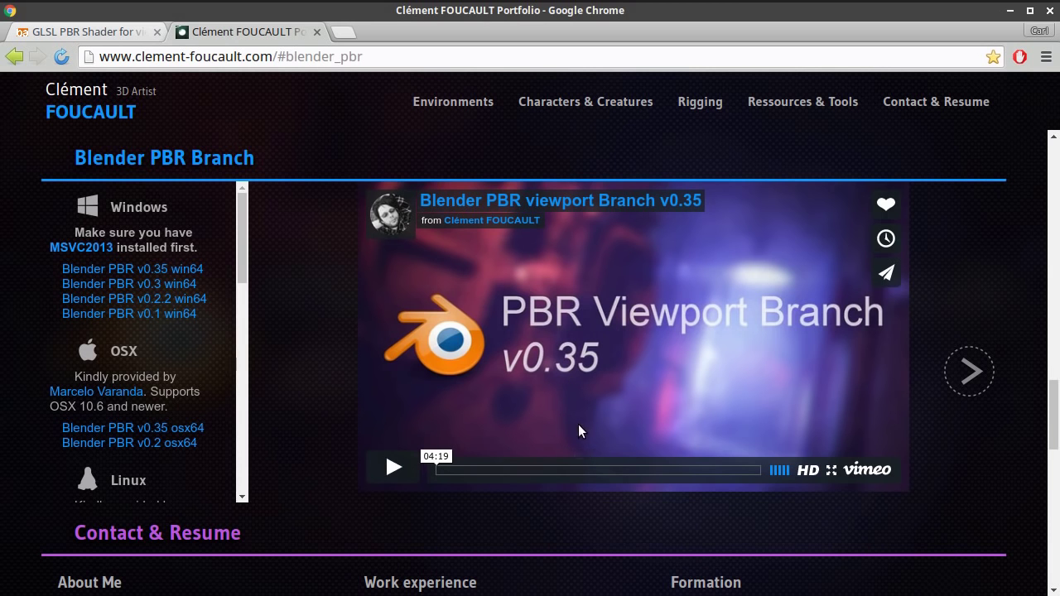
scroll(914, 353, "down", 2)
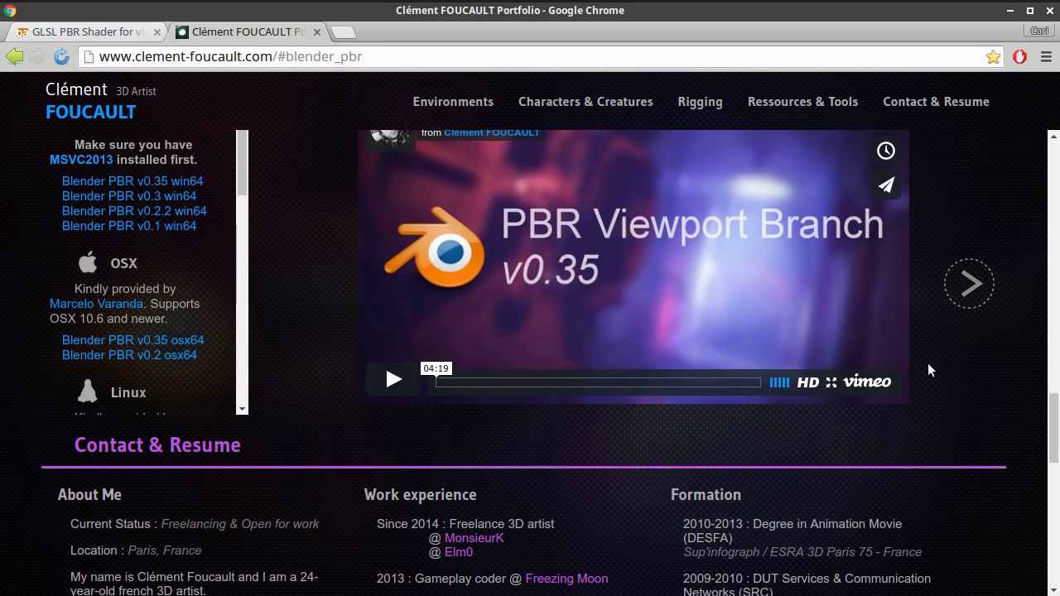
scroll(924, 369, "down", 1)
scroll(924, 370, "up", 6)
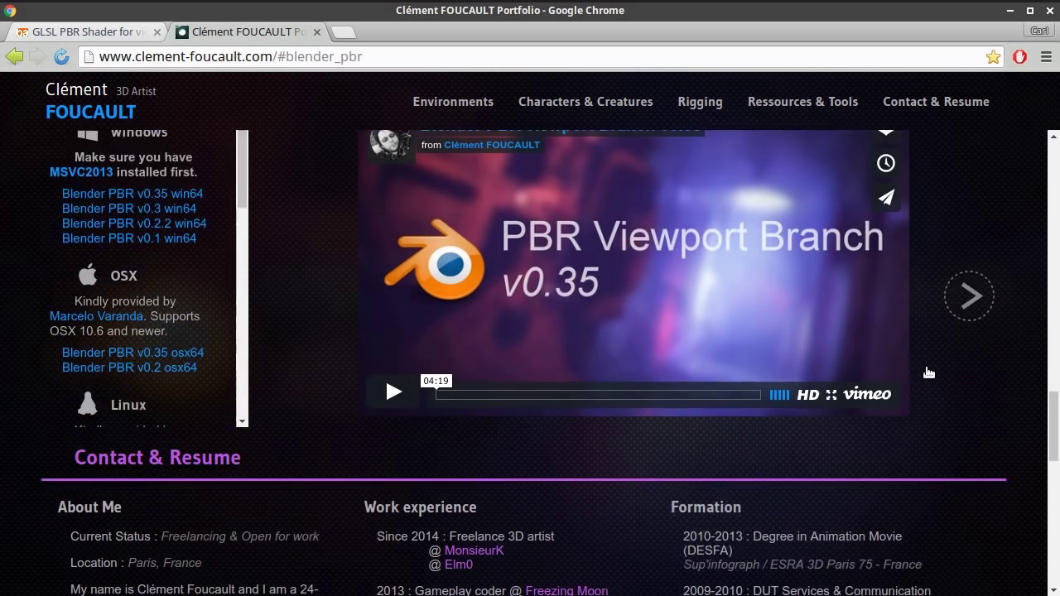
scroll(735, 454, "down", 3)
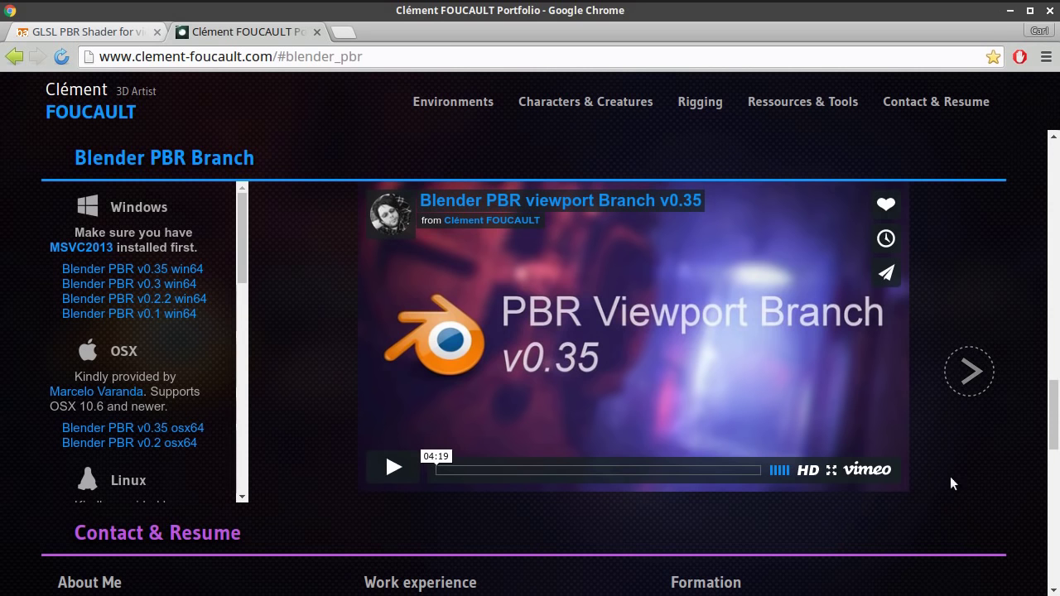
scroll(970, 465, "up", 1)
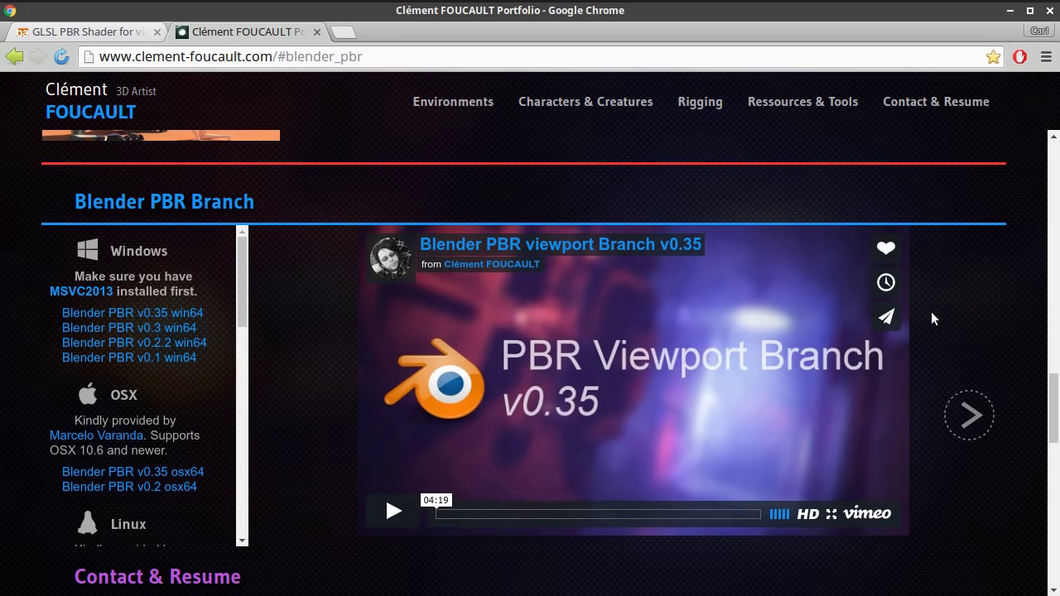
Scroll the #blender_pbr section to the v0.35 viewport video and Windows, OSX, Linux downloads
scroll(923, 354, "down", 3)
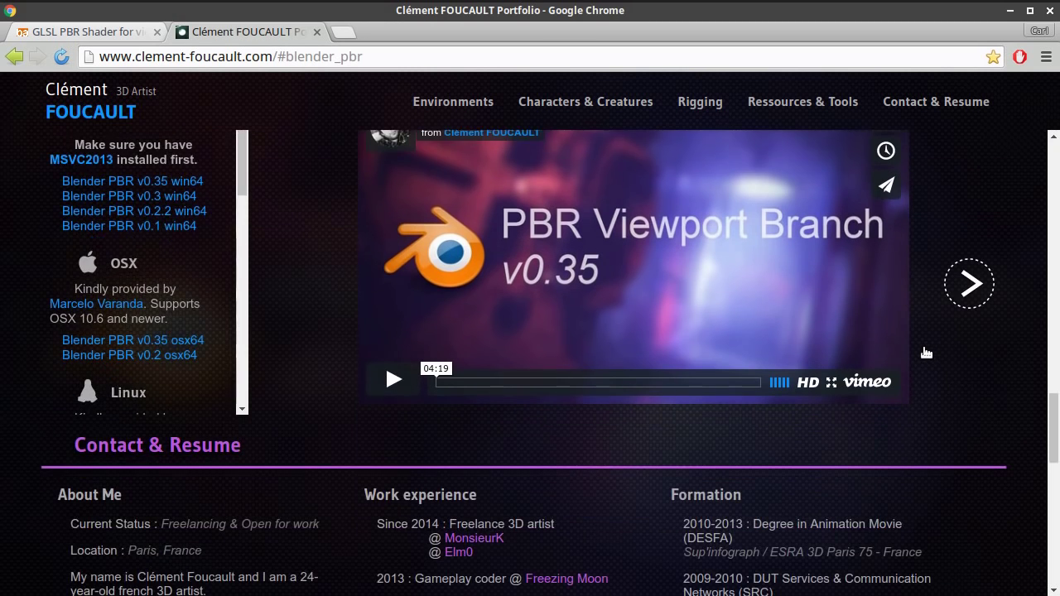
scroll(918, 355, "up", 4)
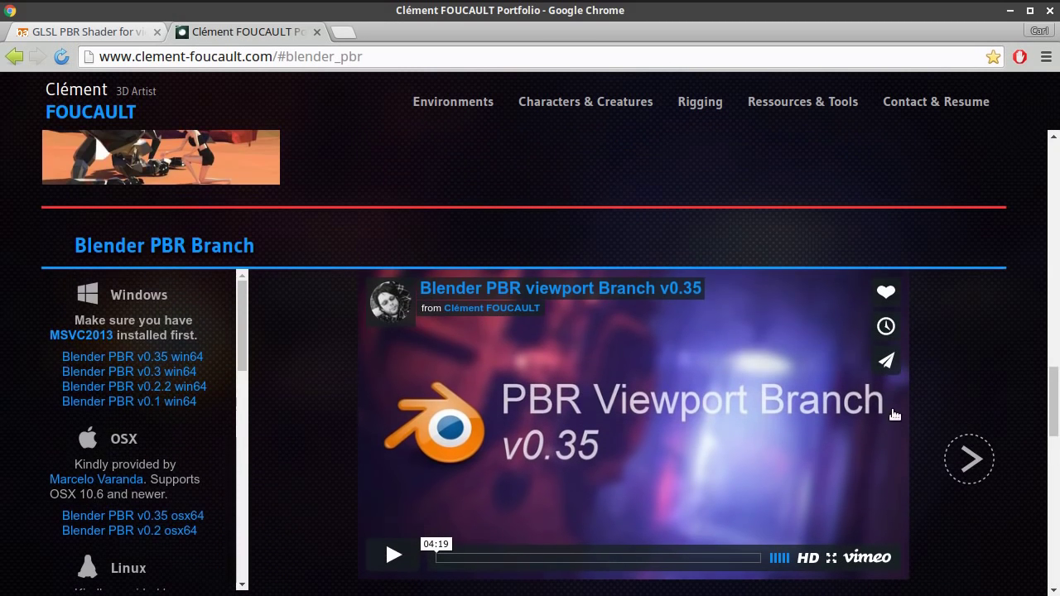
scroll(877, 410, "down", 3)
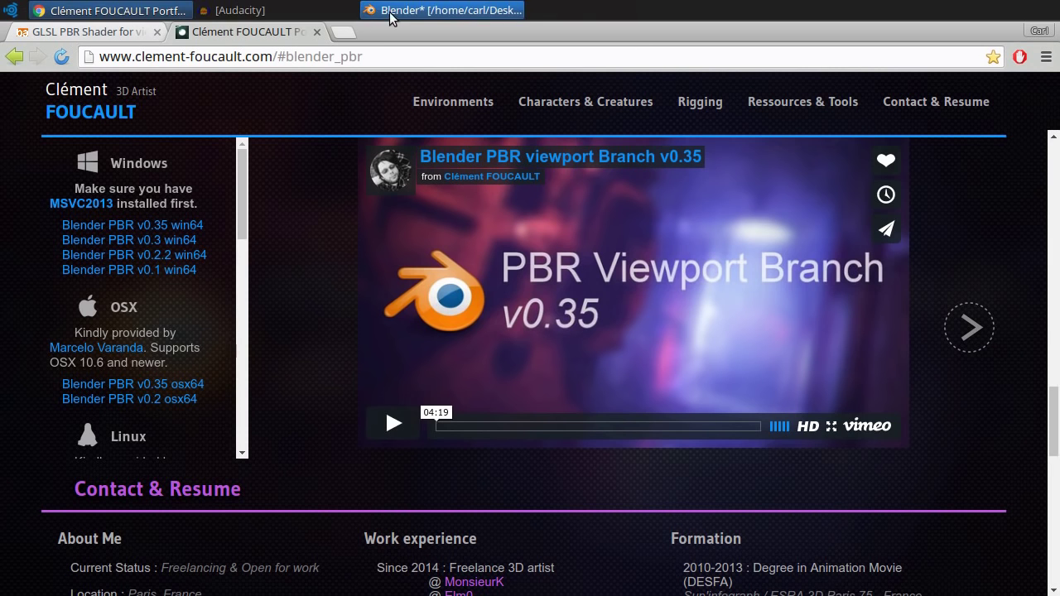
Return to Blender's TieFighter.blend sequencer and dismiss the 2.77 splash screen
left_click(409, 11)
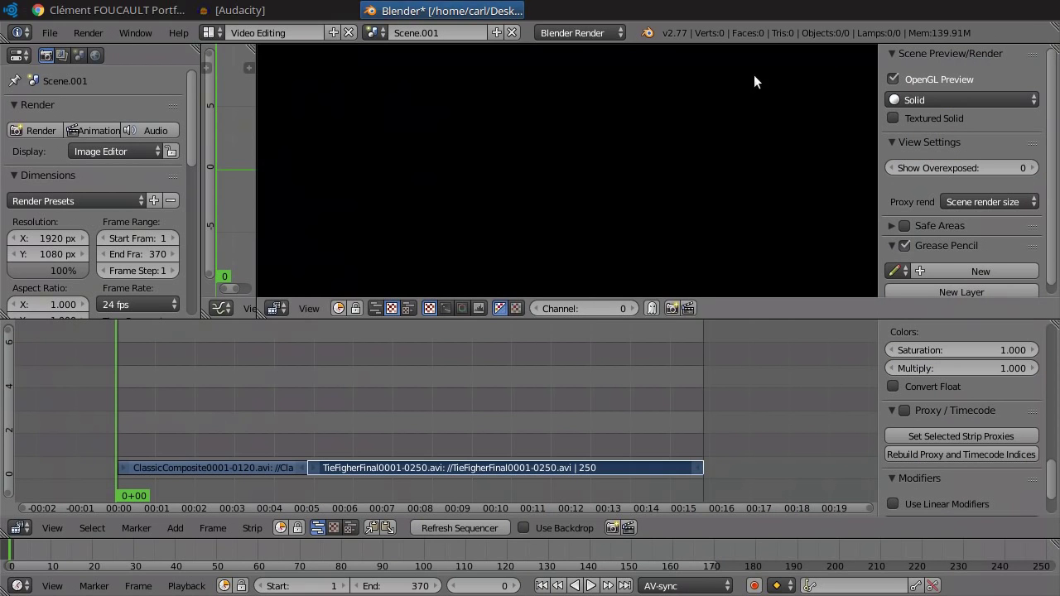
left_click(651, 33)
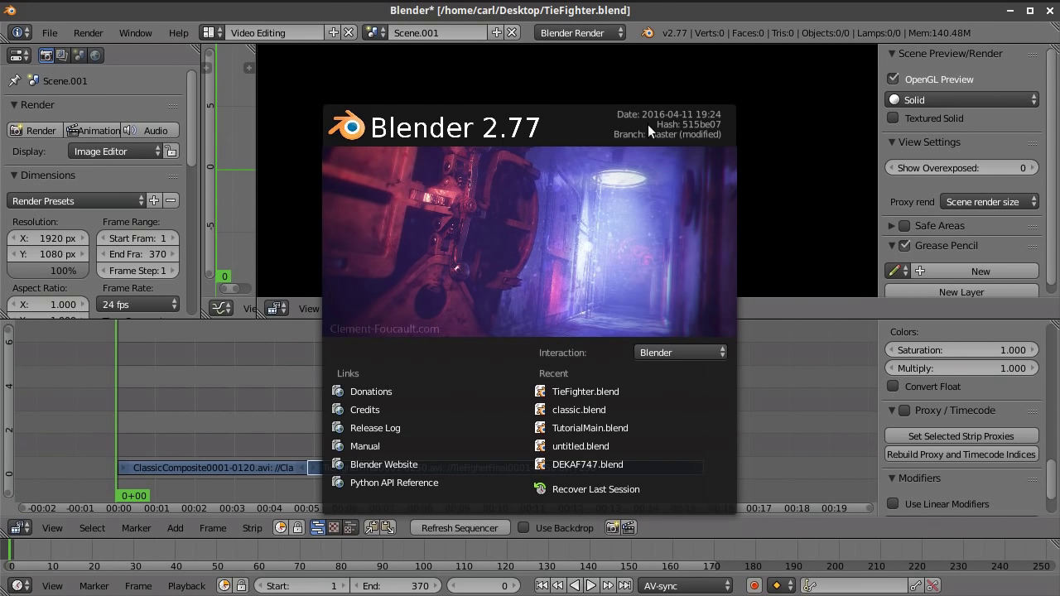
left_click(639, 33)
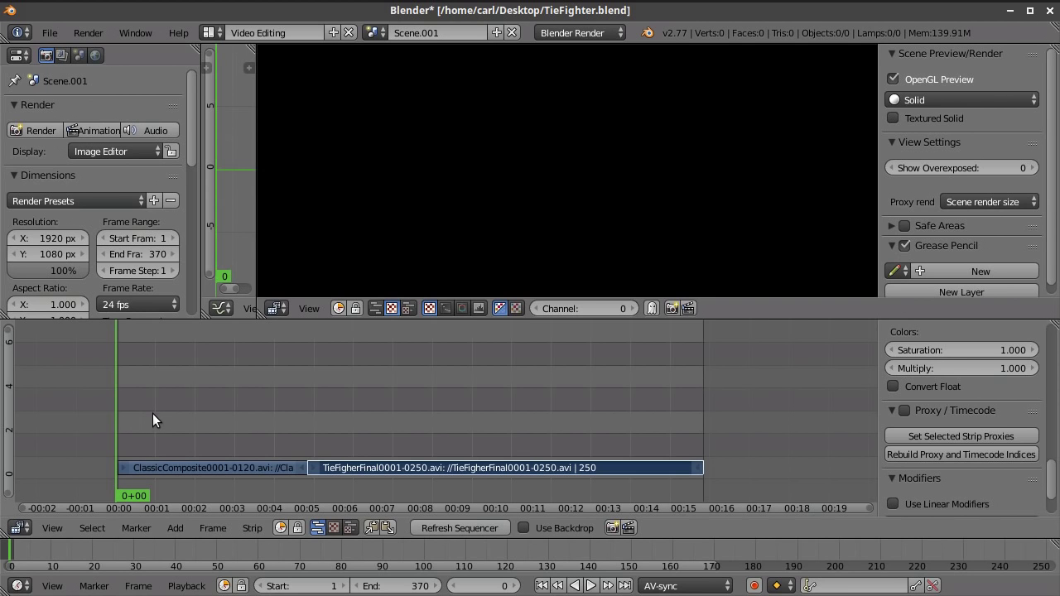
Play and scrub the Classic title clip, checking frames around 74 and 105
key("alt+a")
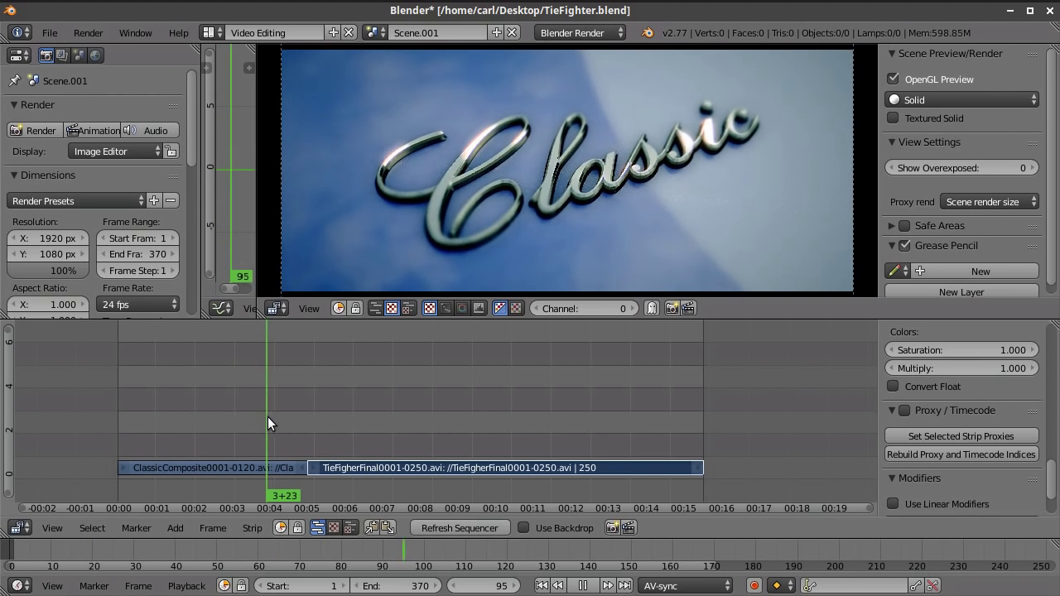
key("alt+a")
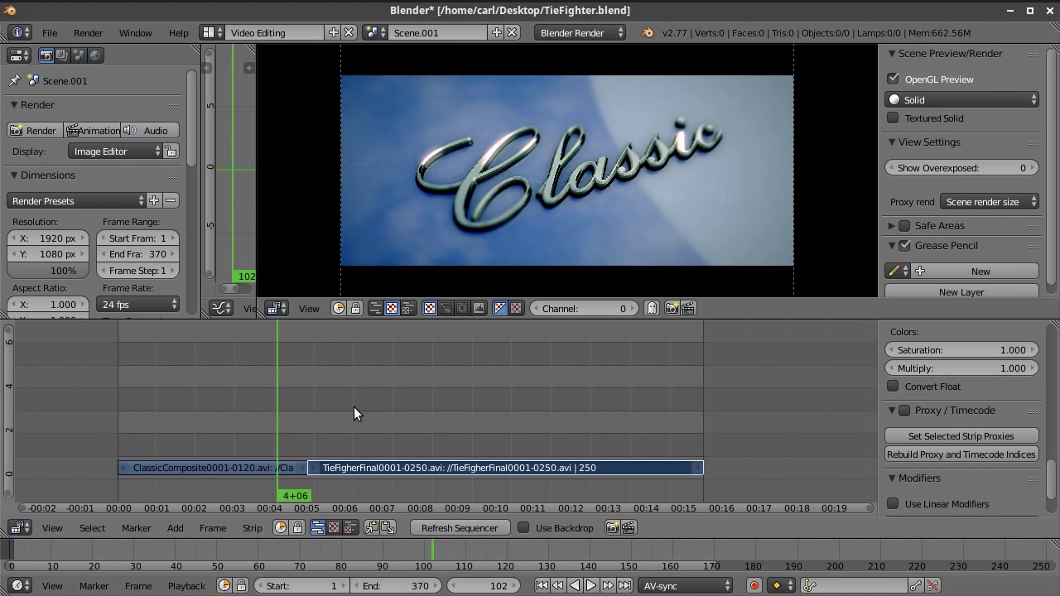
left_click_drag(285, 420, 256, 402)
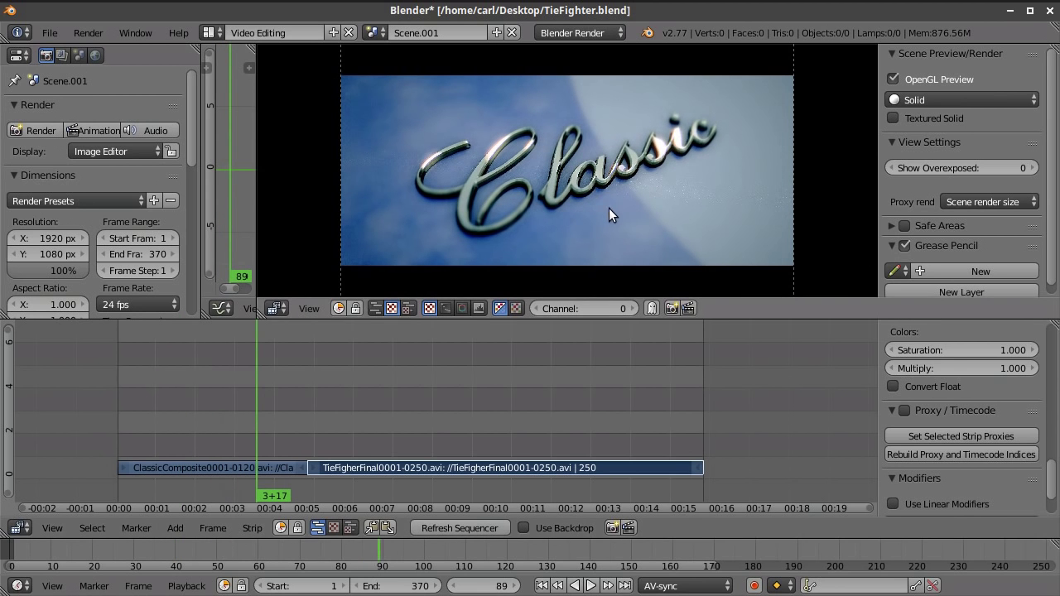
key("alt+a")
left_click_drag(262, 424, 227, 379)
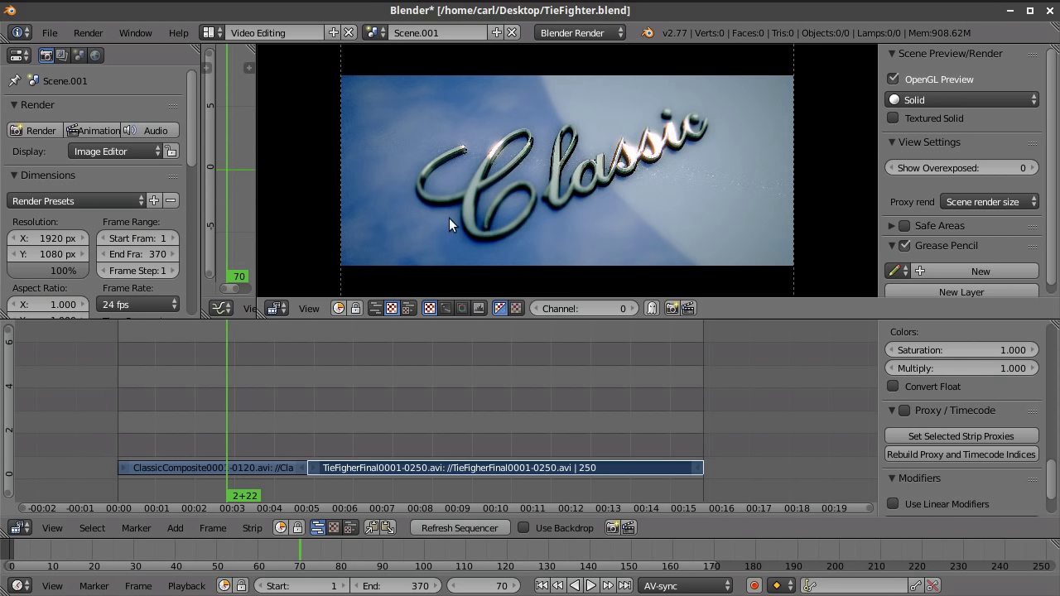
key("alt+a")
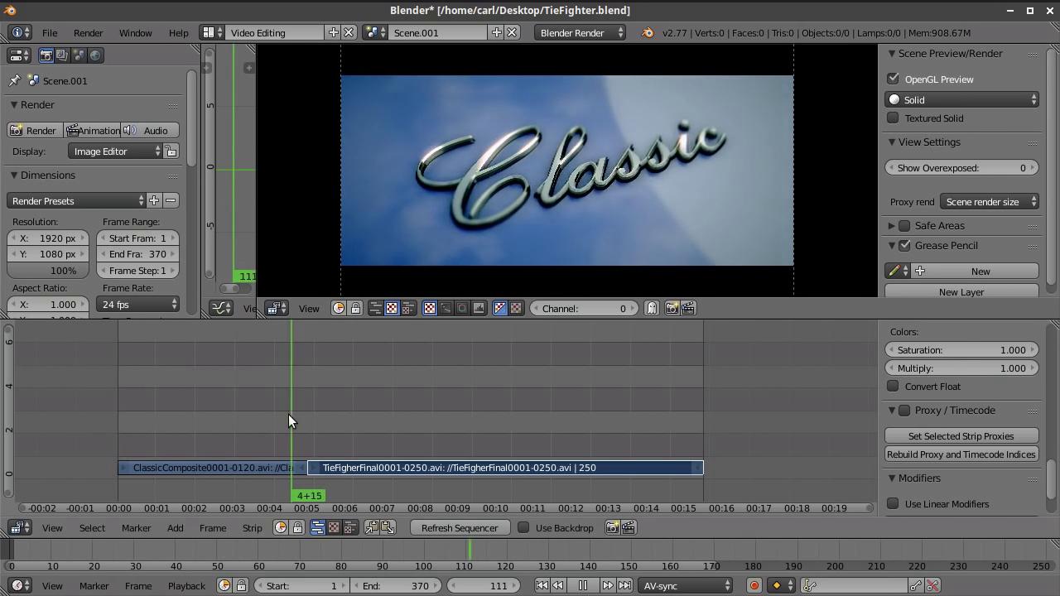
left_click_drag(288, 418, 248, 395)
key("alt+a")
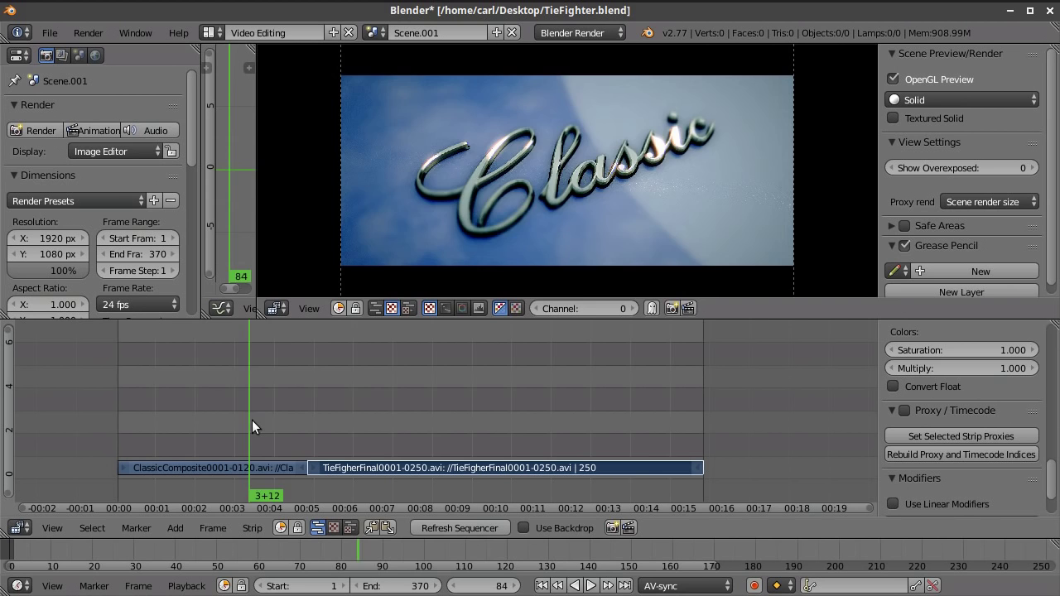
Scrub between frames 111 and 75, then play from the title into the TIE fighter footage
key("alt+a")
left_click_drag(252, 420, 286, 394)
key("alt+a")
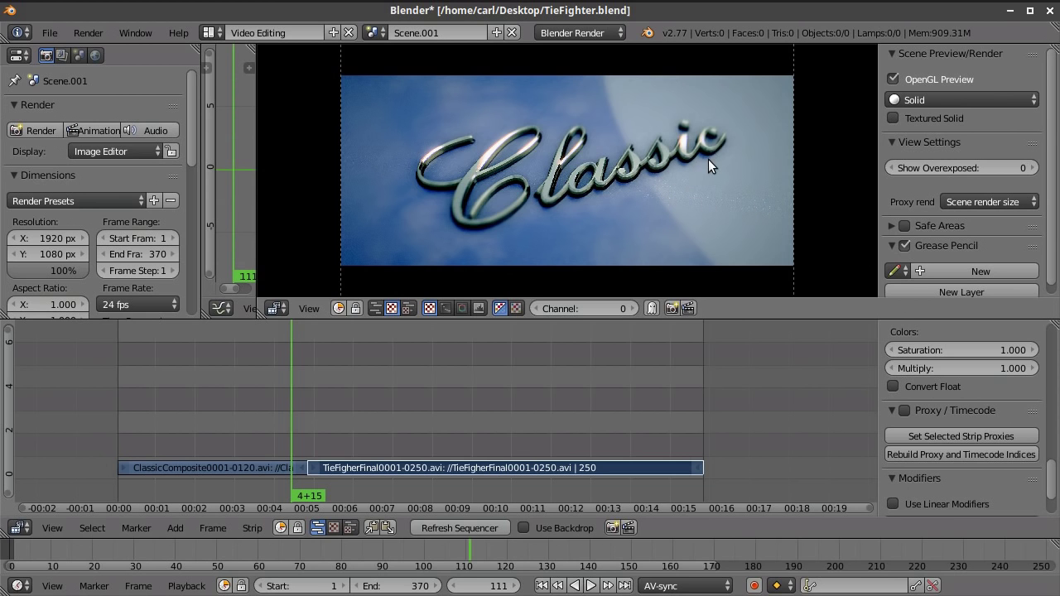
key("alt+a")
left_click_drag(260, 366, 234, 373)
key("alt+a")
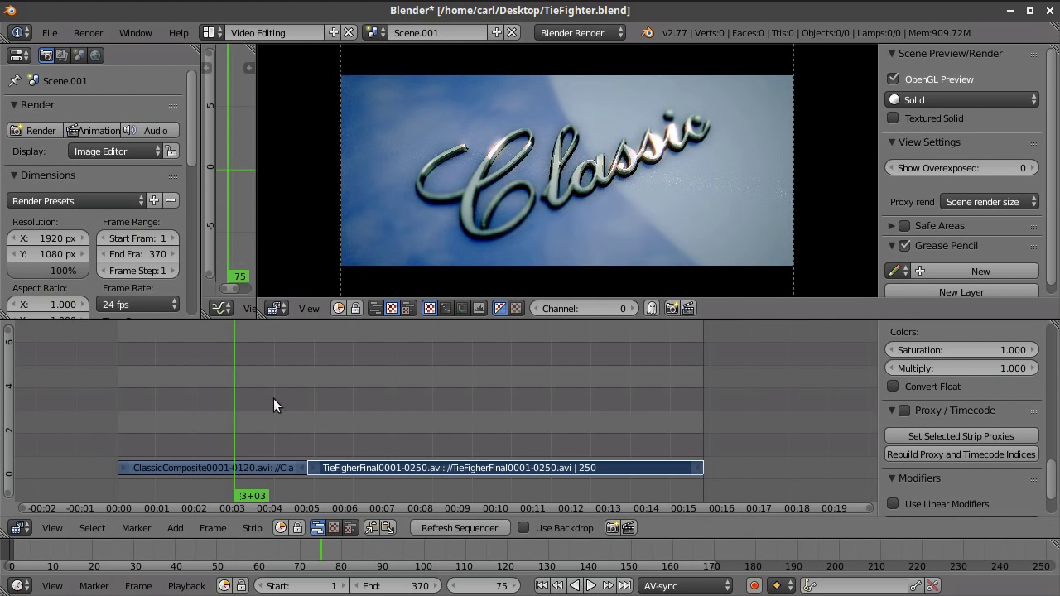
key("alt+a")
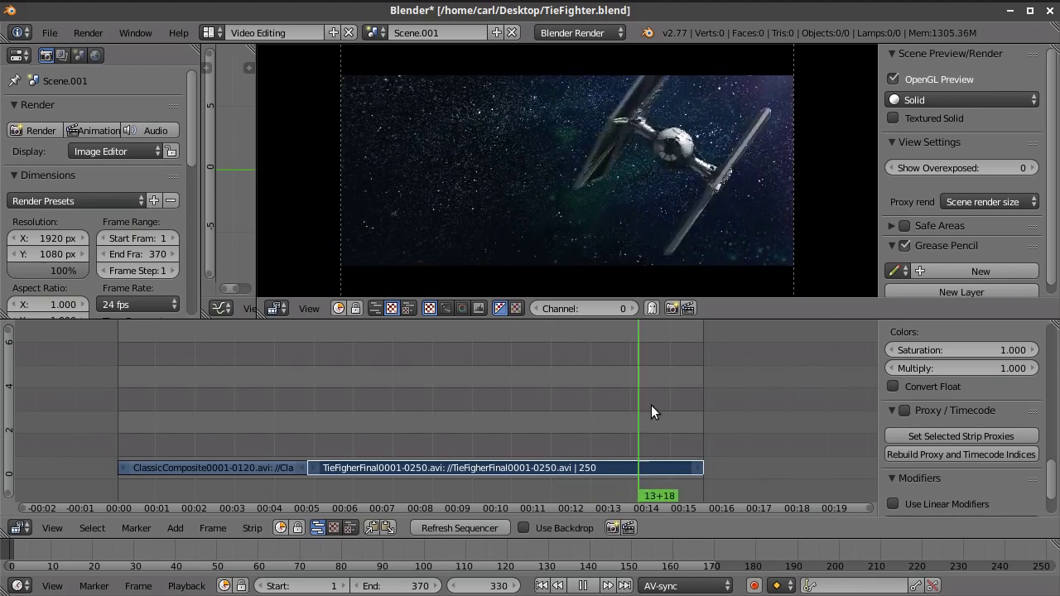
left_click_drag(651, 405, 605, 412)
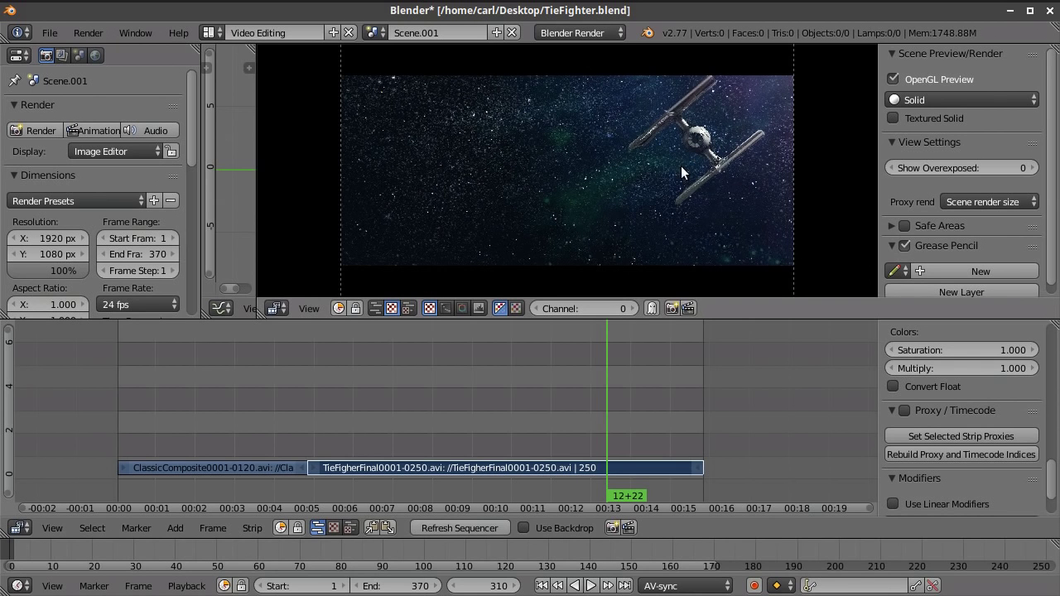
key("alt+a")
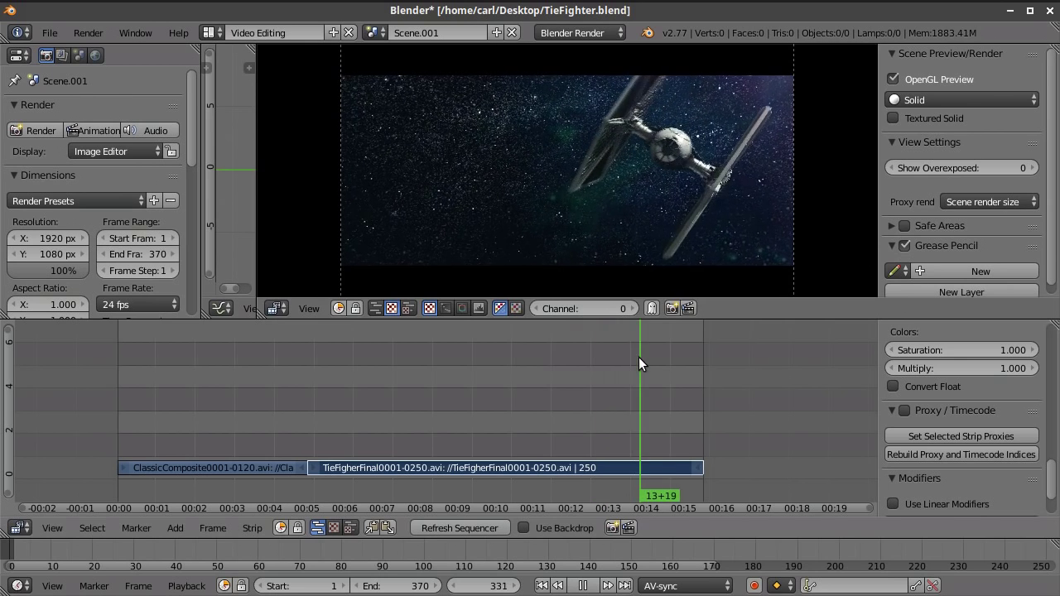
mouse_move(638, 357)
left_mouse_down()
mouse_move(622, 362)
mouse_move(639, 357)
left_mouse_up()
key("alt+a")
left_click_drag(593, 376, 643, 376)
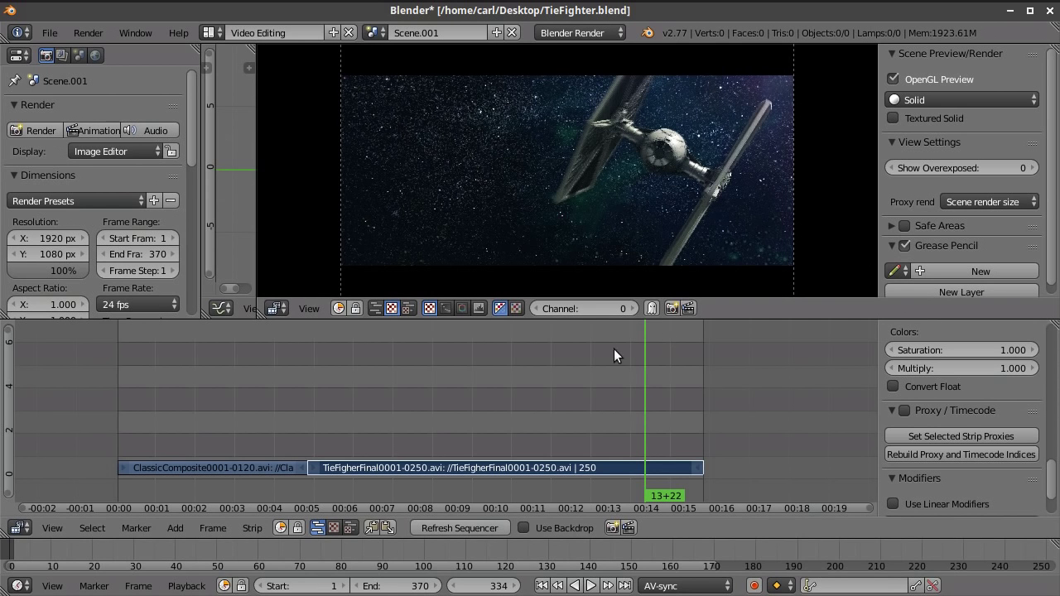
mouse_move(640, 375)
left_mouse_down()
mouse_move(567, 385)
mouse_move(646, 382)
mouse_move(593, 371)
mouse_move(643, 374)
left_mouse_up()
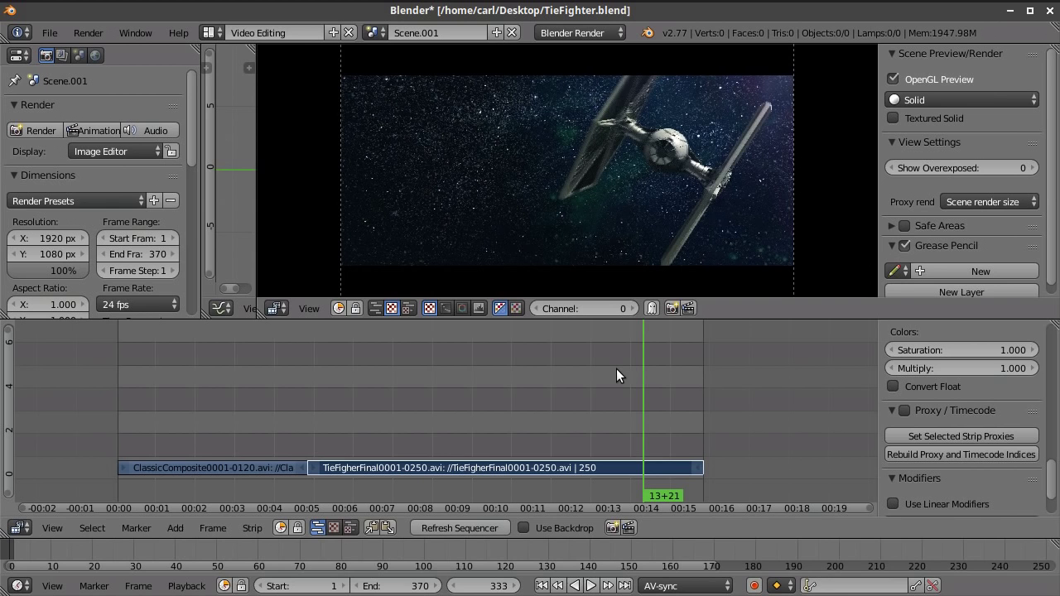
left_click_drag(616, 368, 590, 406)
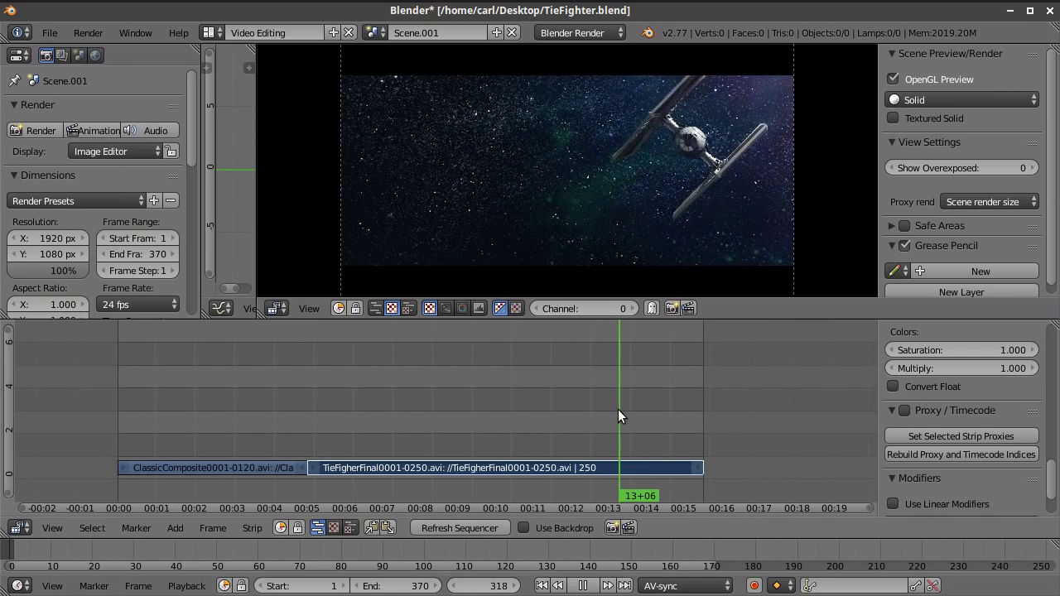
Stop playback and set the render engine to Cycles Render
key("alt+a")
left_click(580, 32)
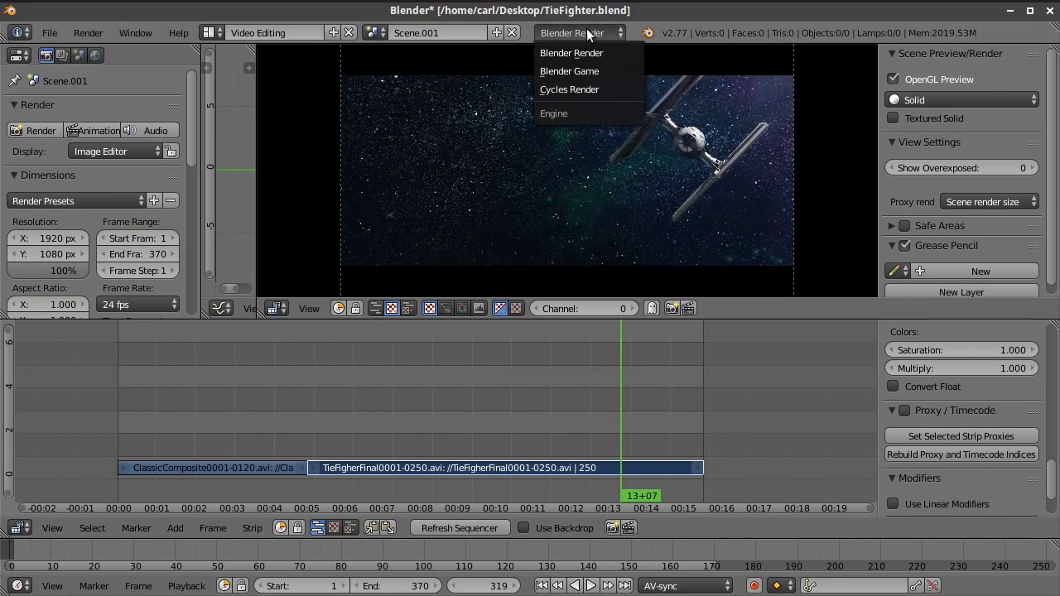
left_click(581, 86)
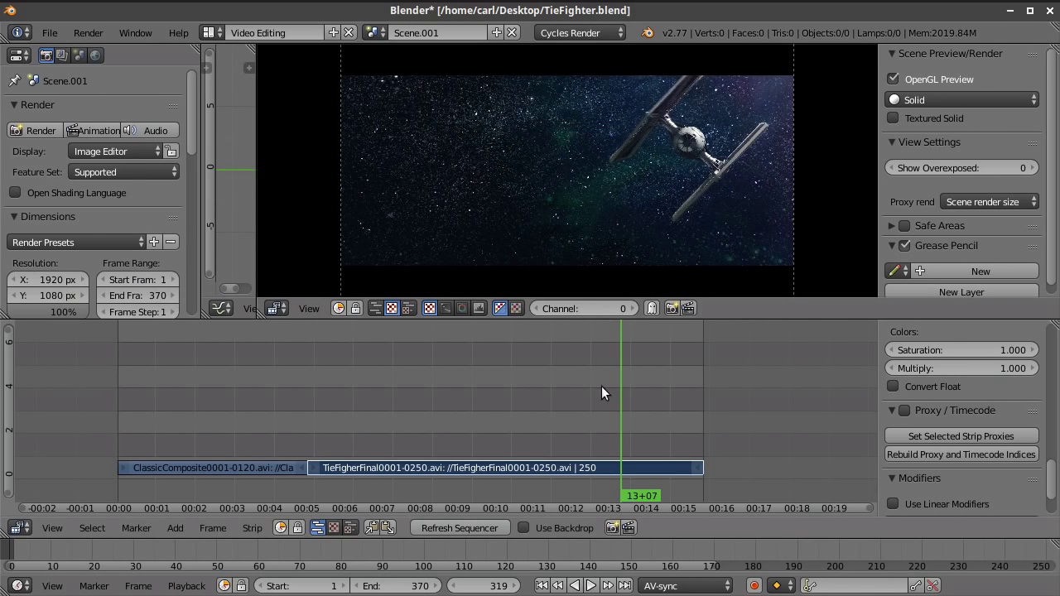
Replay and scrub the TIE fighter shot around frames 312–319, forward and in reverse
key("alt+a")
left_click(557, 392)
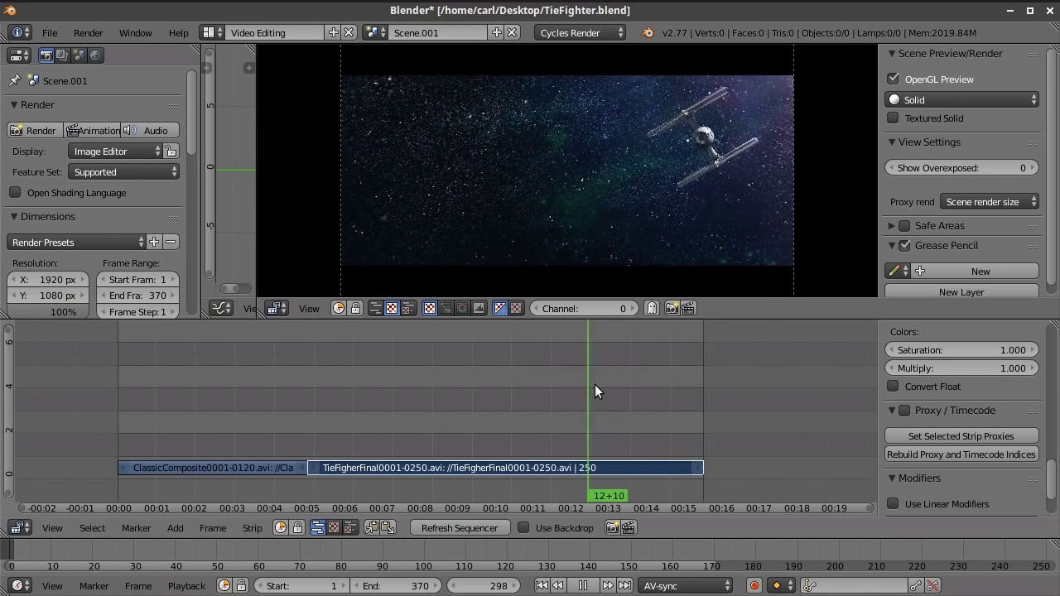
left_click_drag(595, 384, 619, 385)
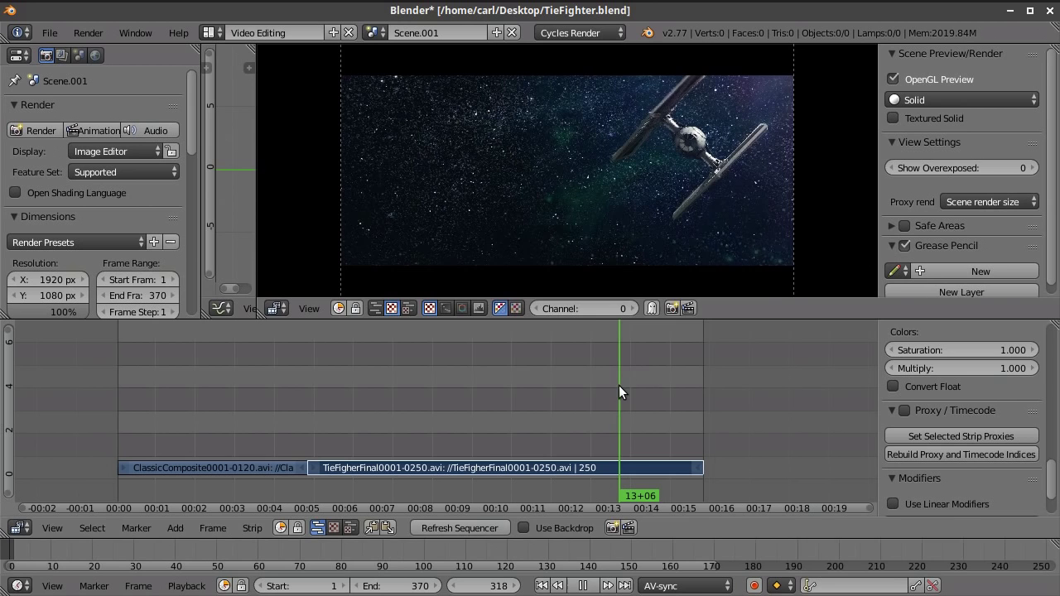
key("alt+a")
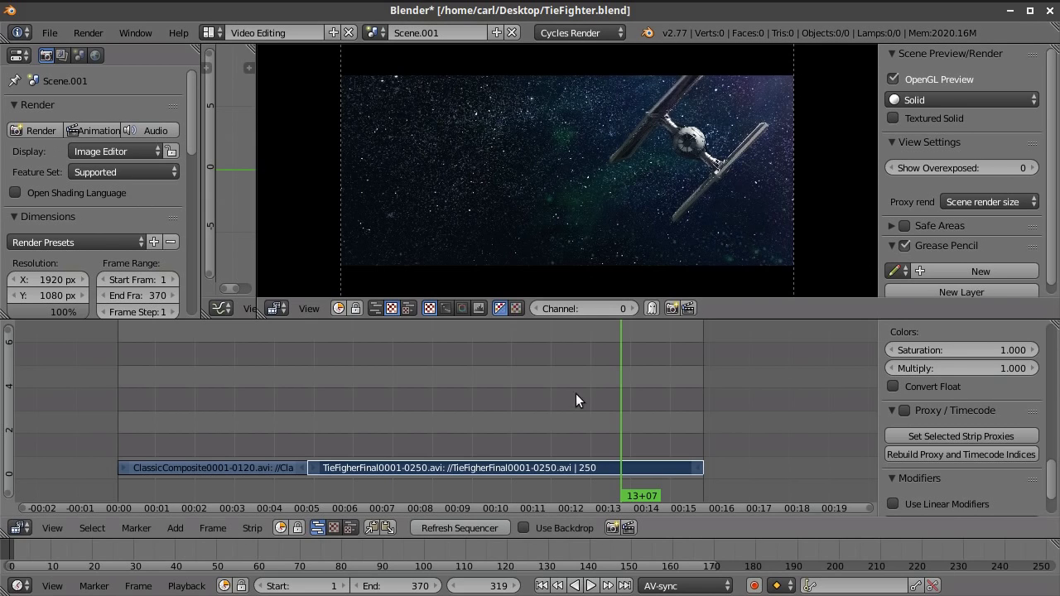
key("shift+alt+a")
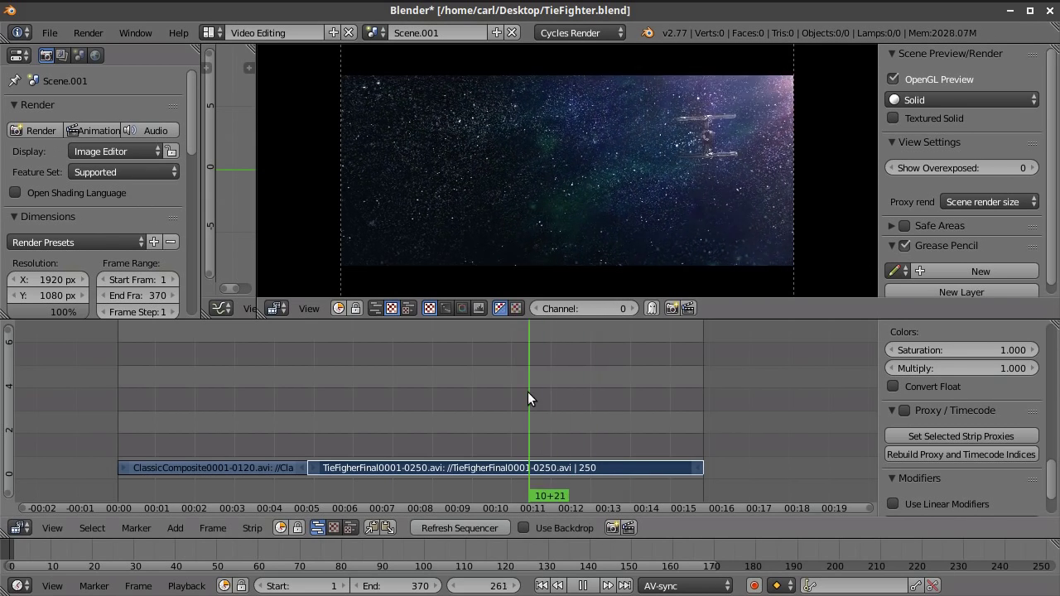
left_click_drag(501, 393, 645, 378)
key("alt+a")
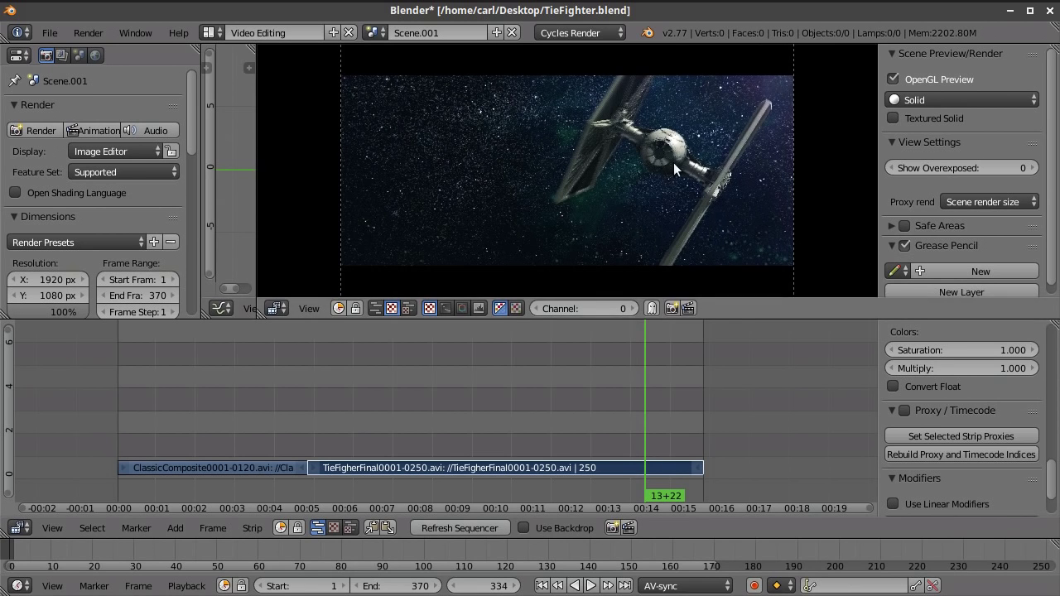
left_click(208, 32)
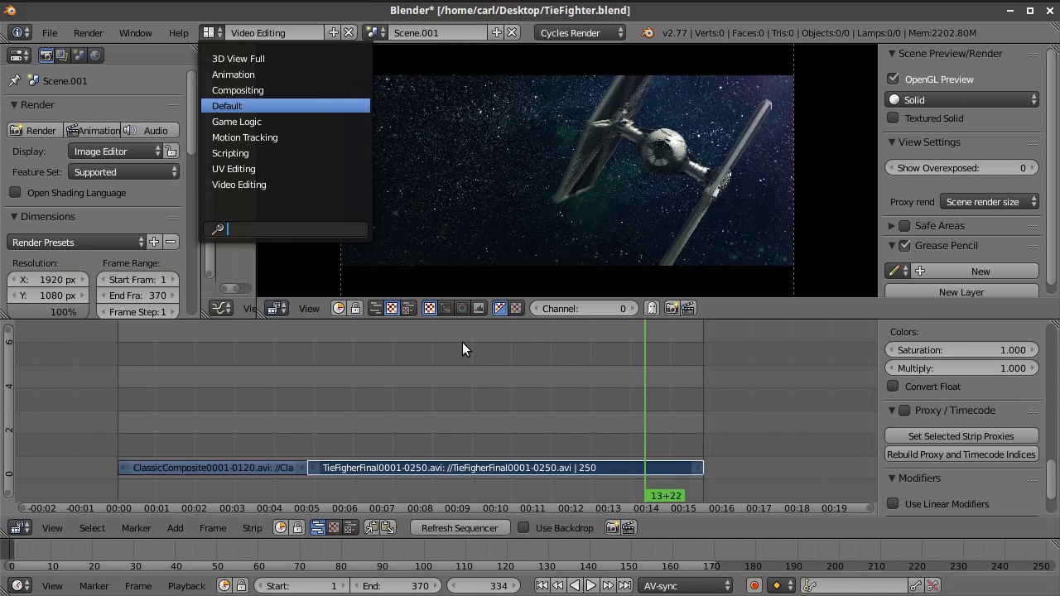
Switch to the Default layout and orbit around the TIE fighter and world lighting nodes
key("Return")
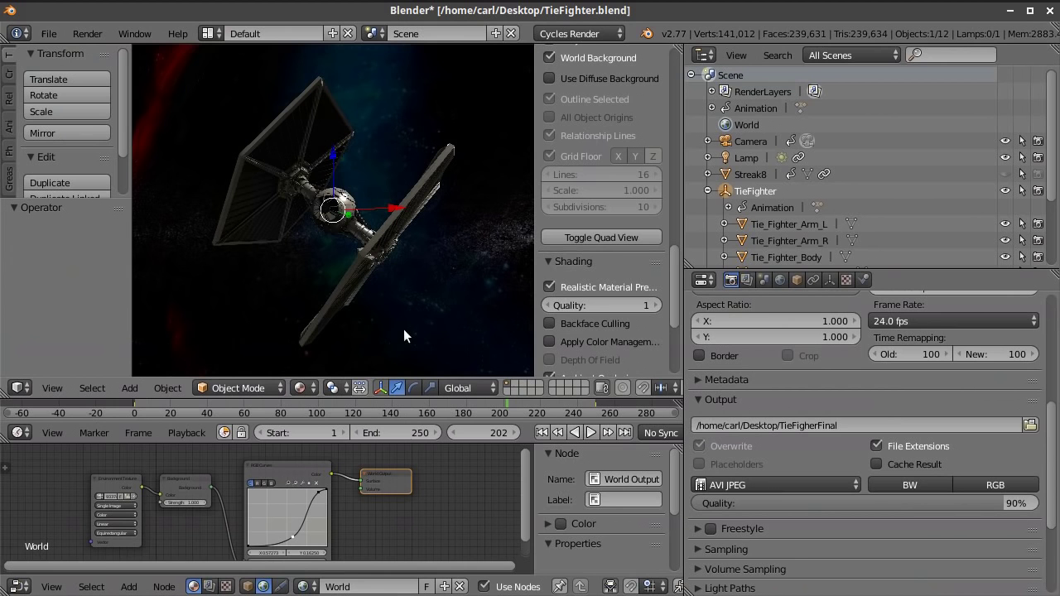
scroll(375, 299, "up", 3)
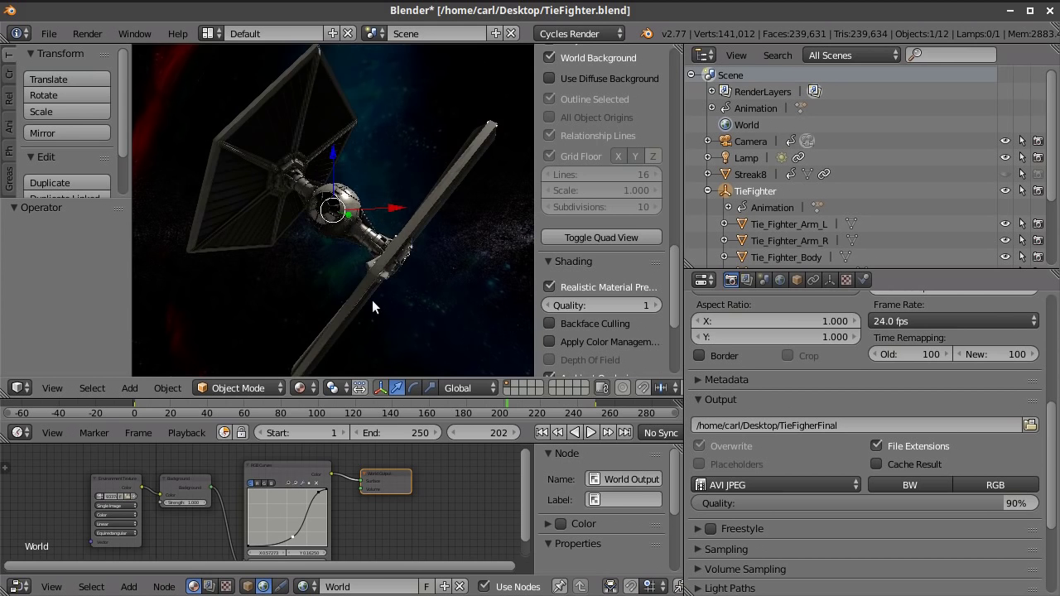
middle_click_drag(369, 292, 404, 262)
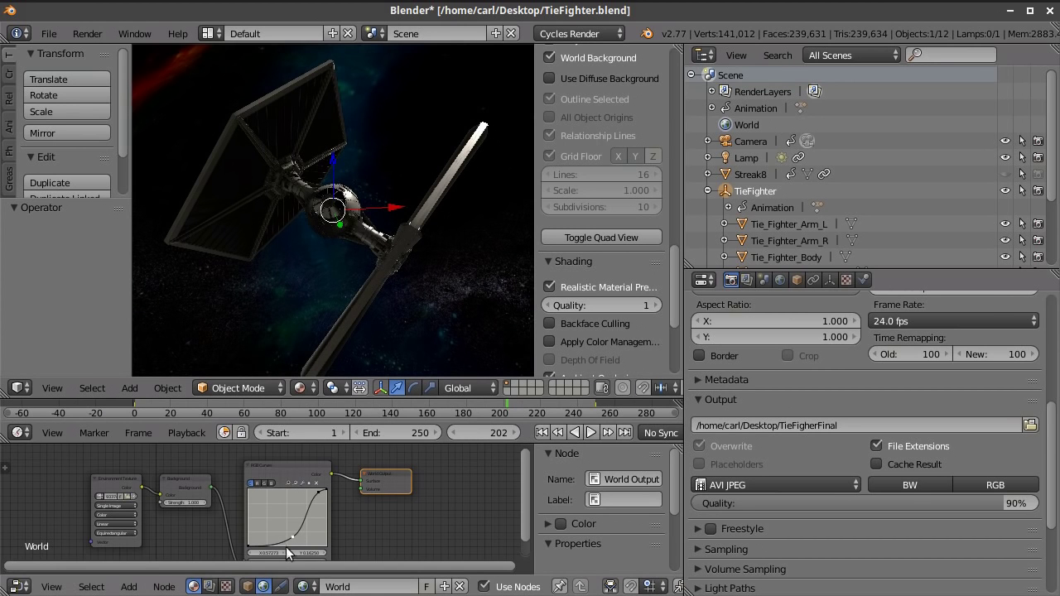
scroll(369, 521, "down", 3)
mouse_move(368, 518)
middle_mouse_down()
mouse_move(422, 505)
mouse_move(357, 555)
mouse_move(348, 525)
mouse_move(312, 509)
mouse_move(385, 509)
middle_mouse_up()
scroll(428, 496, "up", 2)
scroll(471, 492, "up", 1)
scroll(377, 542, "up", 2)
scroll(378, 541, "up", 1)
scroll(312, 509, "down", 2)
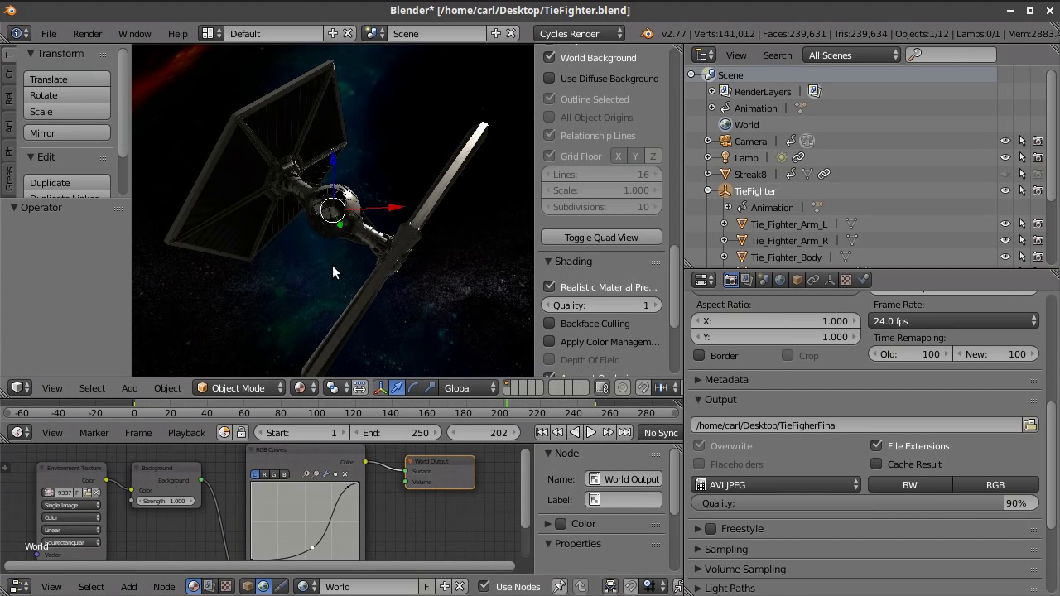
Orbit in closer to view the TIE fighter's cockpit from below
middle_click_drag(332, 265, 317, 307)
scroll(378, 257, "up", 2)
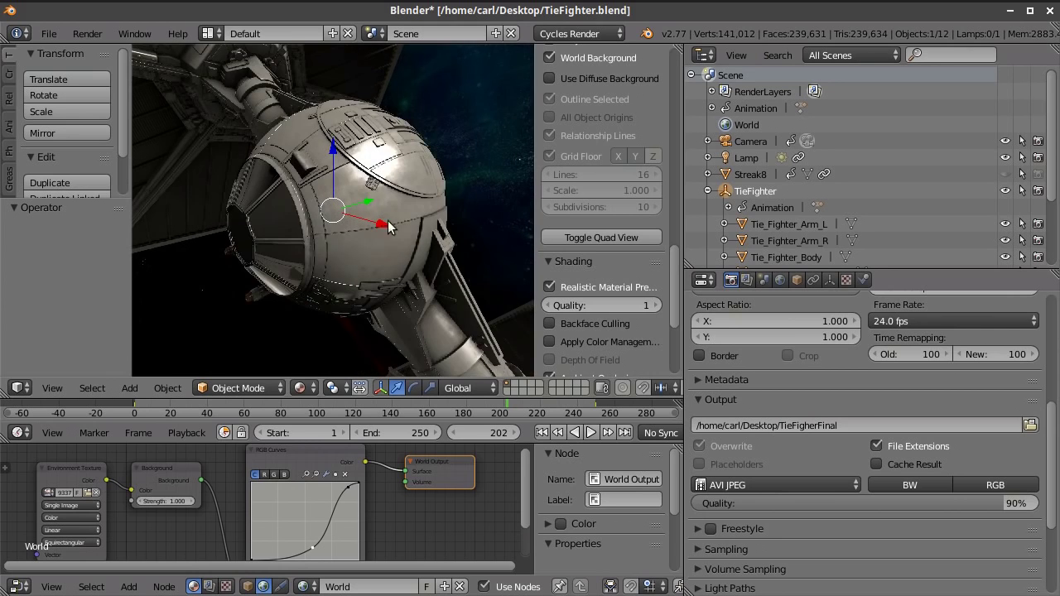
scroll(385, 239, "down", 5)
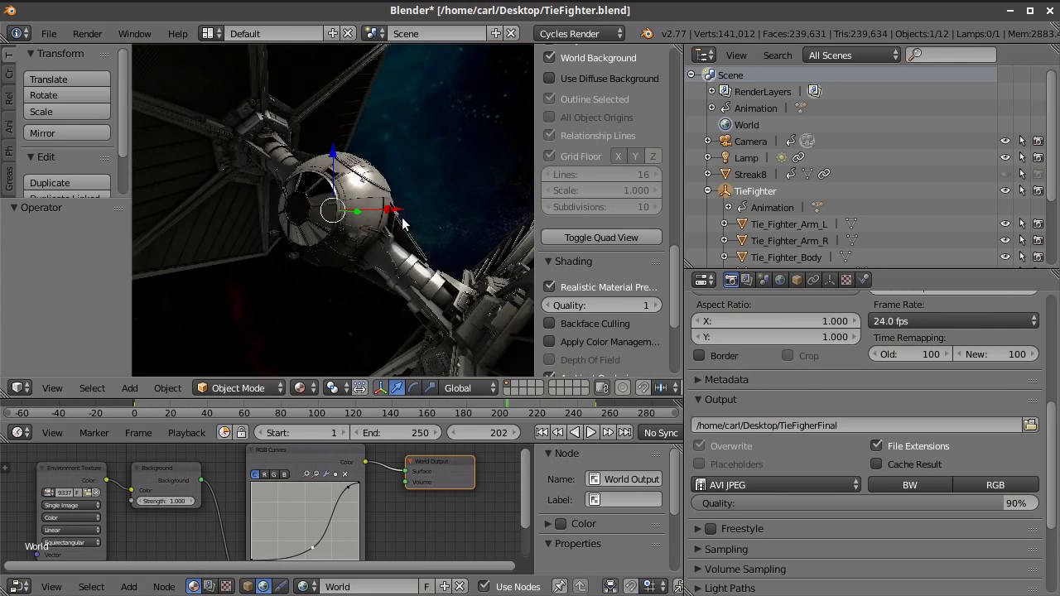
middle_click_drag(402, 222, 158, 251)
scroll(568, 325, "down", 2)
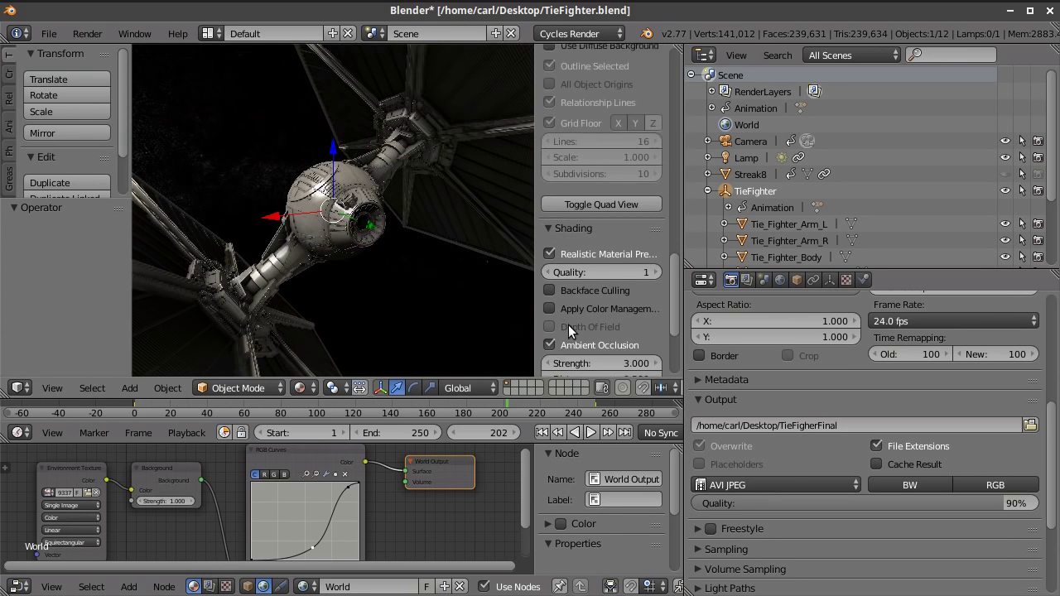
Turn Ambient Occlusion off and back on to compare the shading
scroll(567, 324, "down", 3)
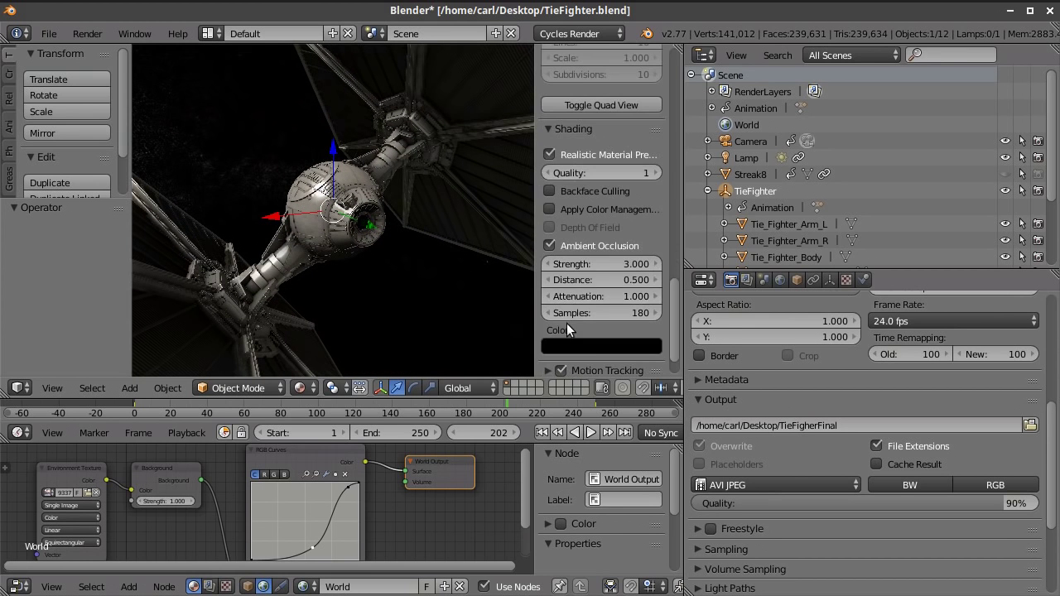
left_click(550, 245)
left_click(550, 245)
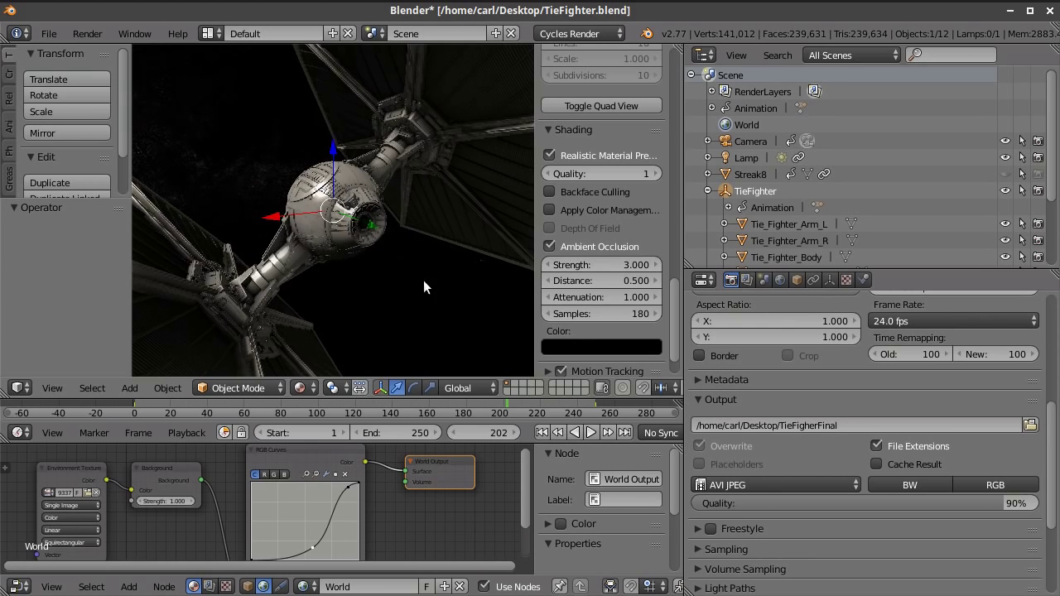
Orbit to a tilted three-quarter view and zoom out on the whole TIE fighter
middle_click_drag(423, 287, 274, 285)
middle_click_drag(332, 259, 415, 247)
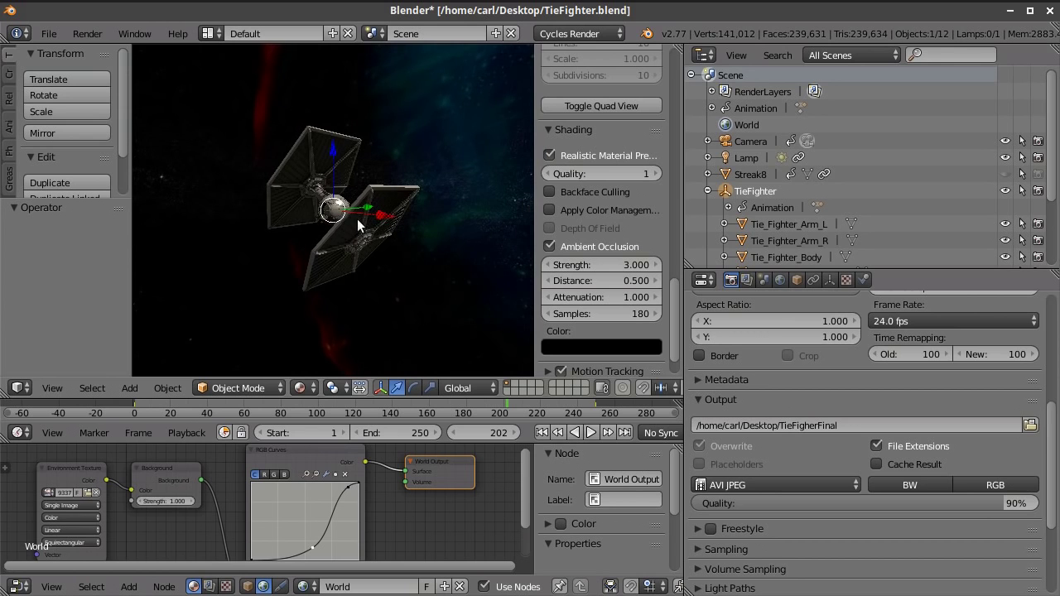
scroll(343, 218, "up", 1)
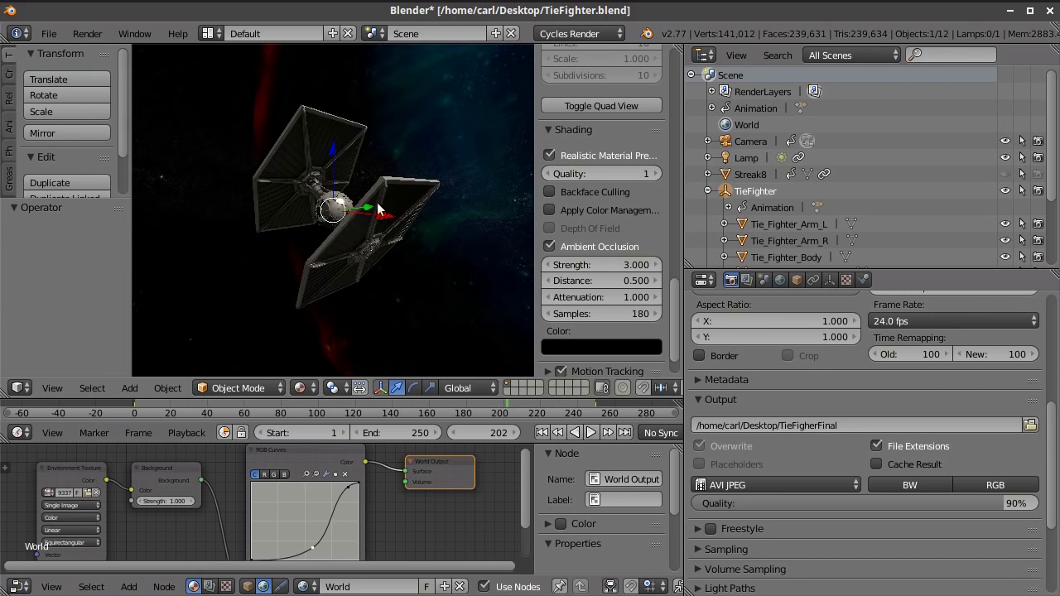
Select the Streak8 object and switch the render engine to Blender Game
left_click(750, 158)
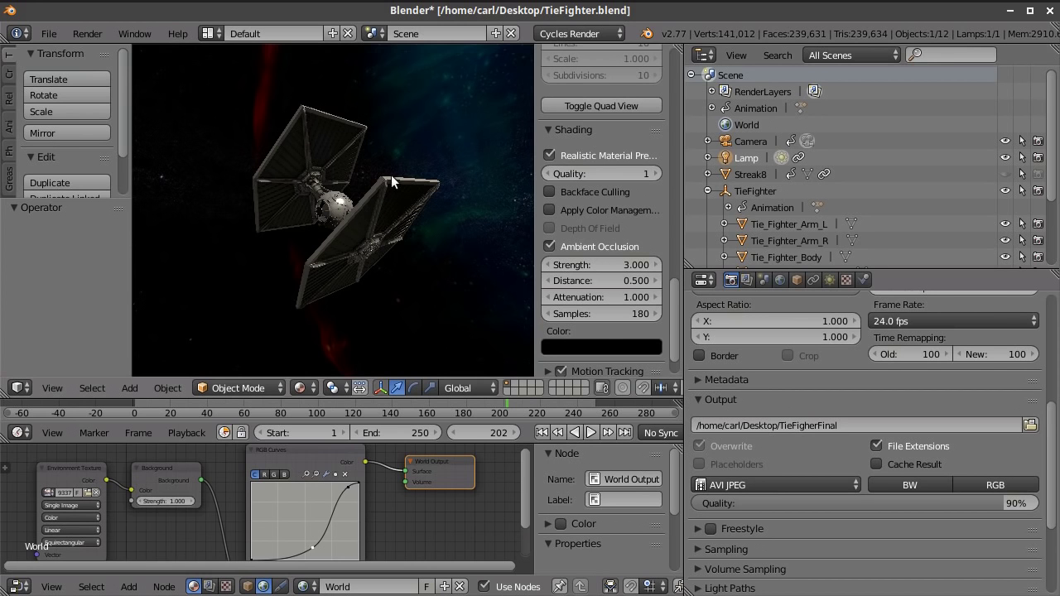
left_click(708, 156, "ctrl")
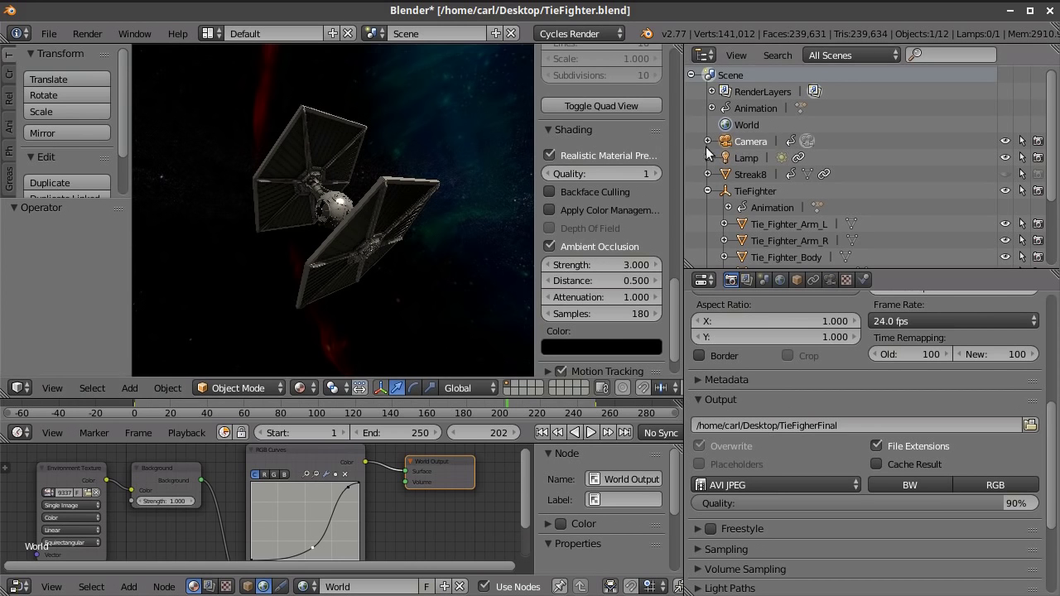
left_click(733, 167)
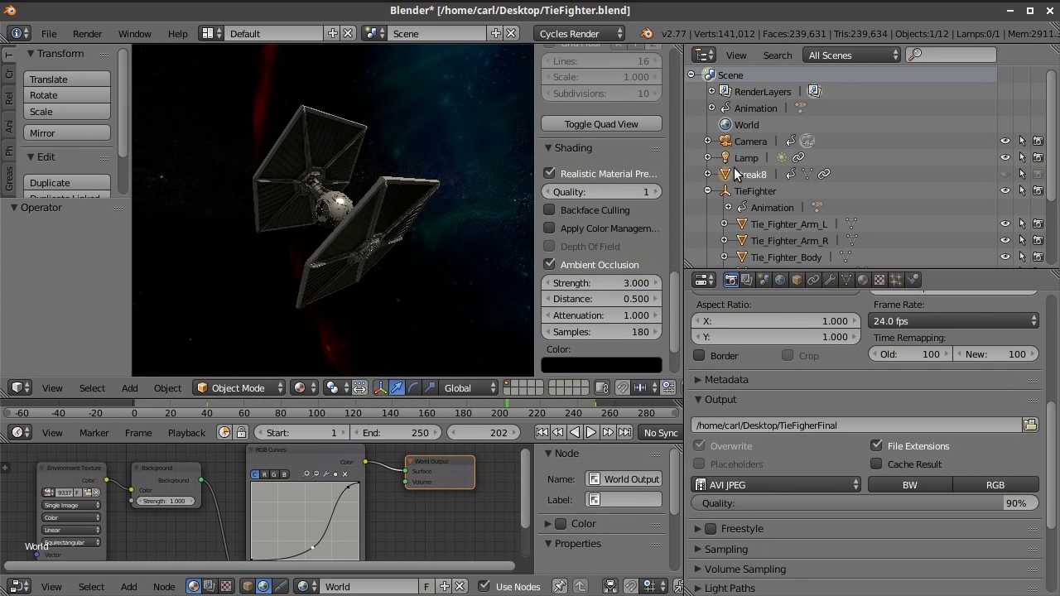
left_click(558, 33)
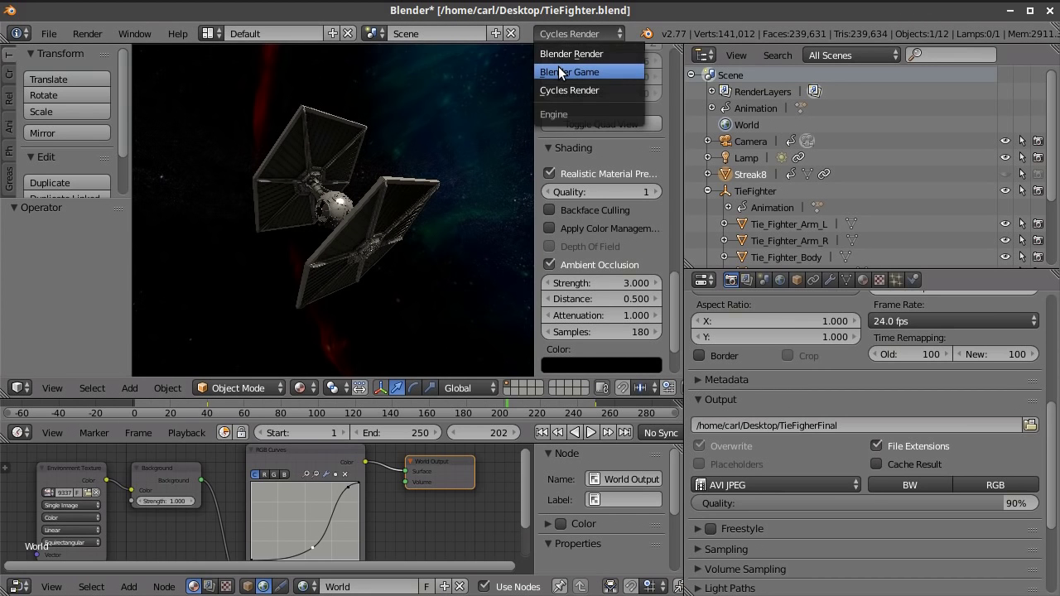
left_click(560, 72)
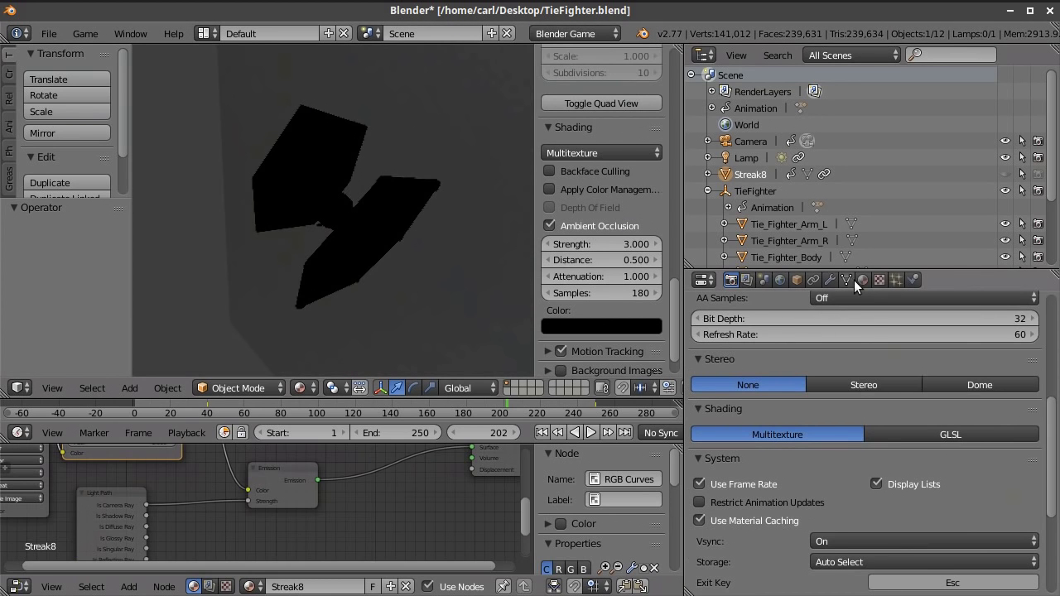
Inspect the lamp's Shadow panel, then set the render engine back to Cycles Render
left_click(727, 172)
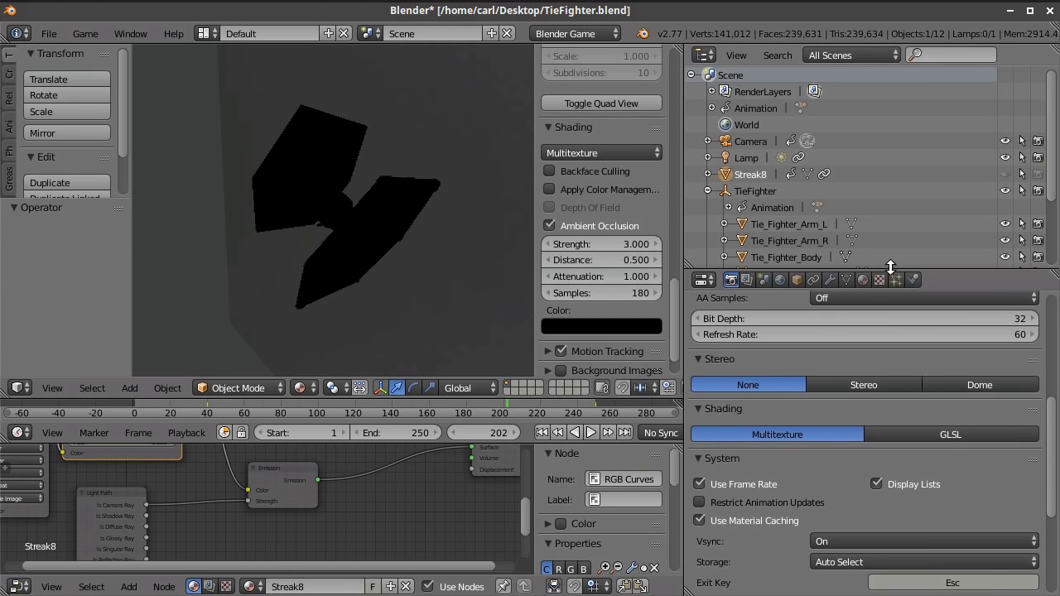
left_click(728, 157)
left_click(829, 279)
scroll(862, 475, "down", 8)
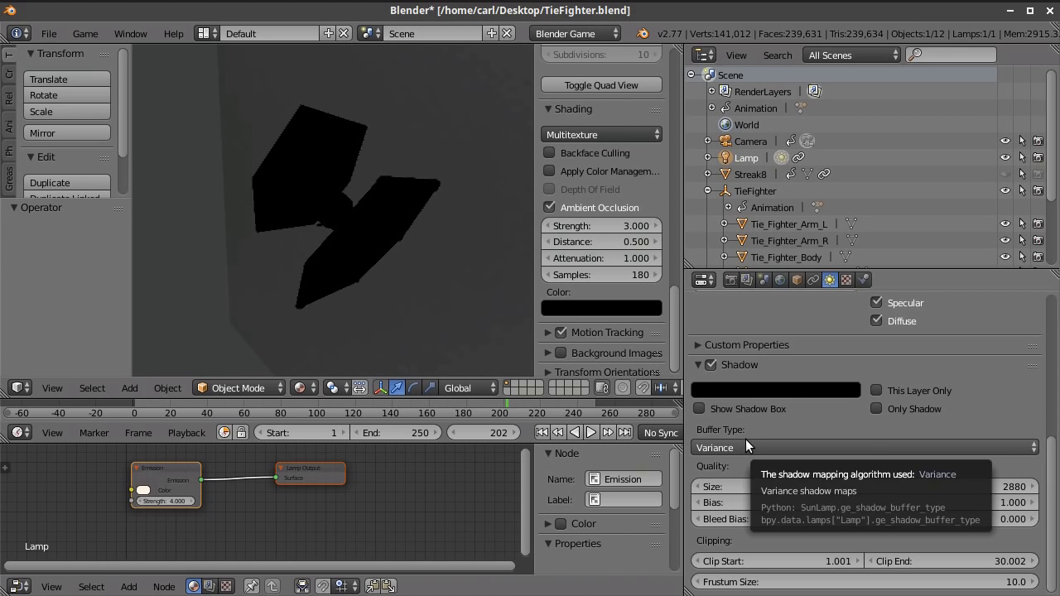
left_click(568, 32)
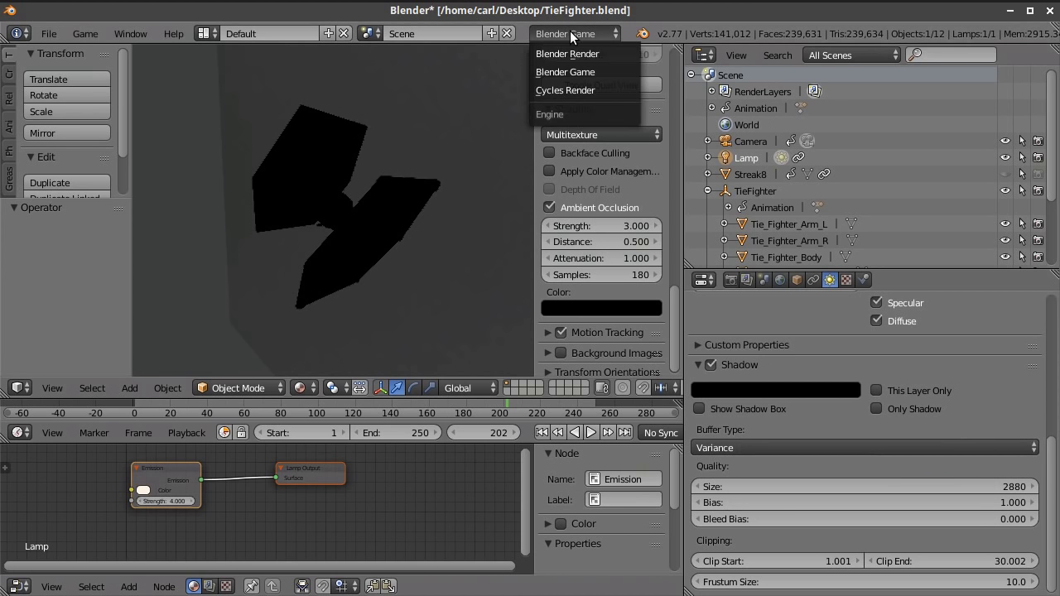
left_click(570, 89)
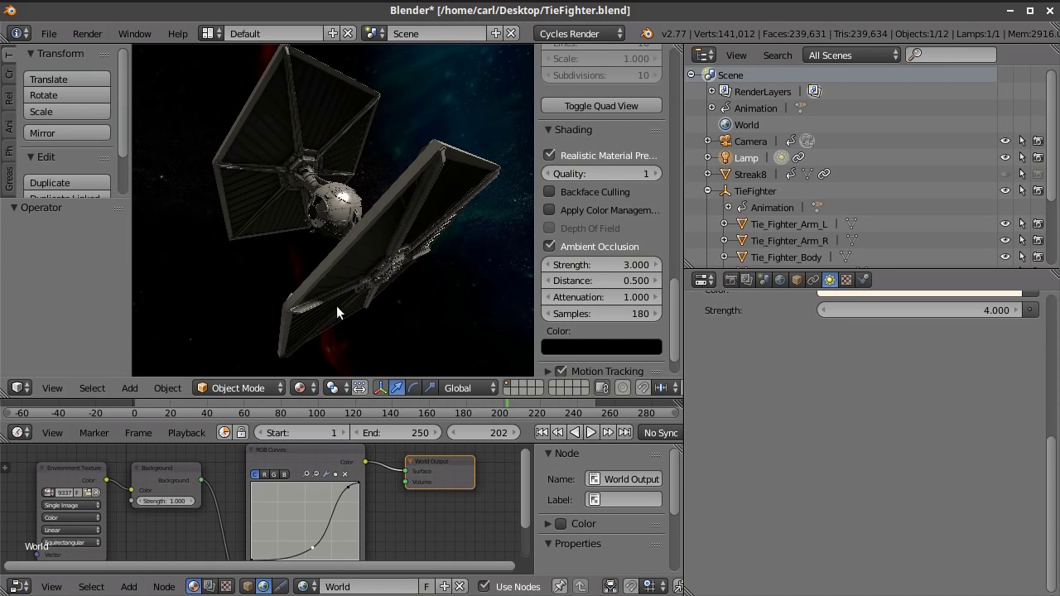
Orbit and zoom around the TIE fighter: wing face-on, cockpit, underside, nebula-lit side
middle_click_drag(346, 301, 261, 285)
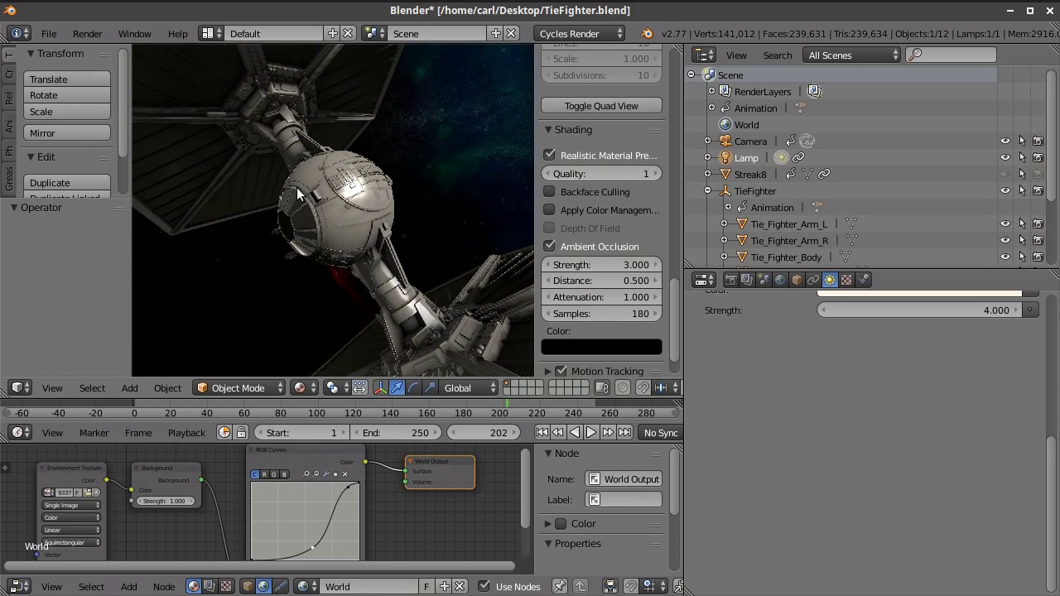
middle_click_drag(297, 194, 505, 117)
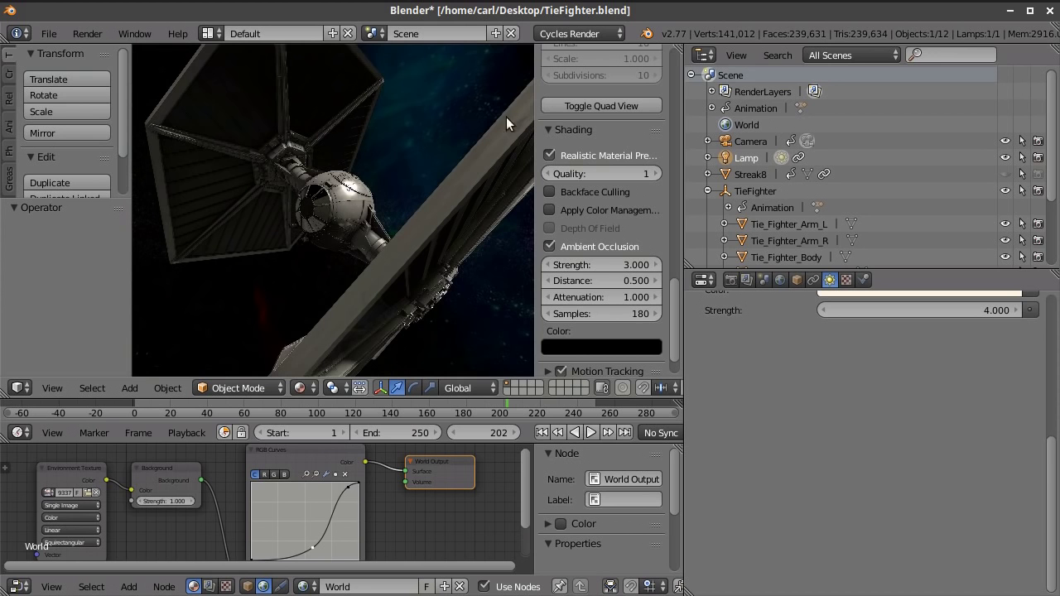
middle_click_drag(429, 224, 262, 260)
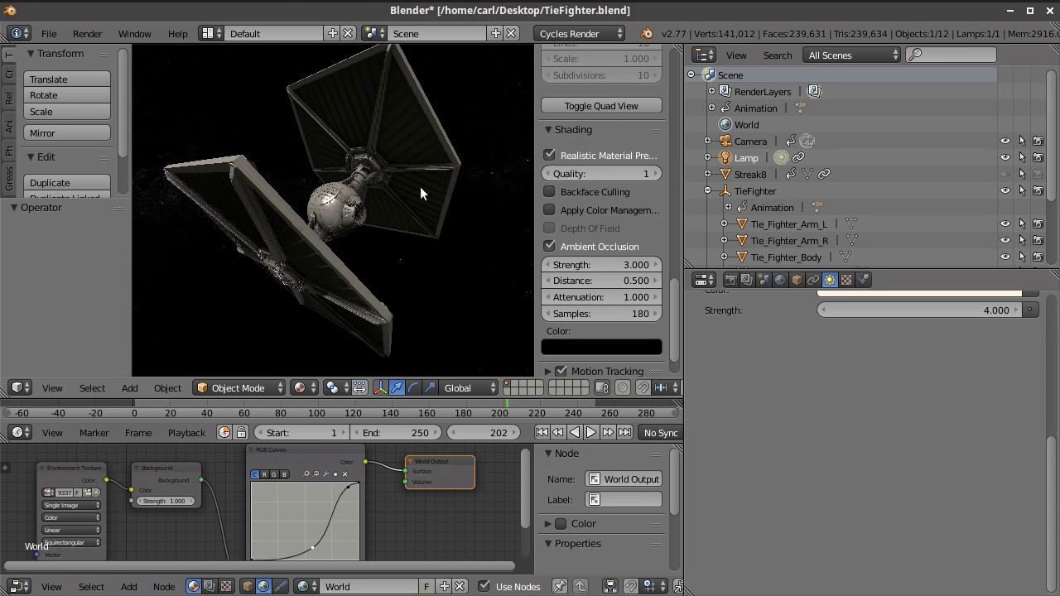
middle_click_drag(252, 329, 470, 324)
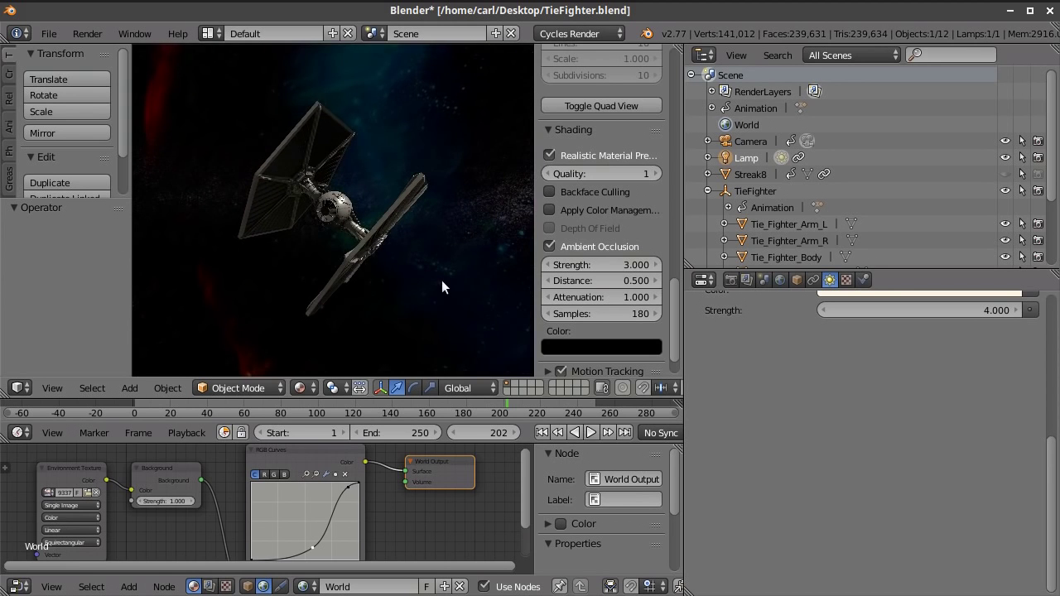
scroll(435, 286, "up", 5)
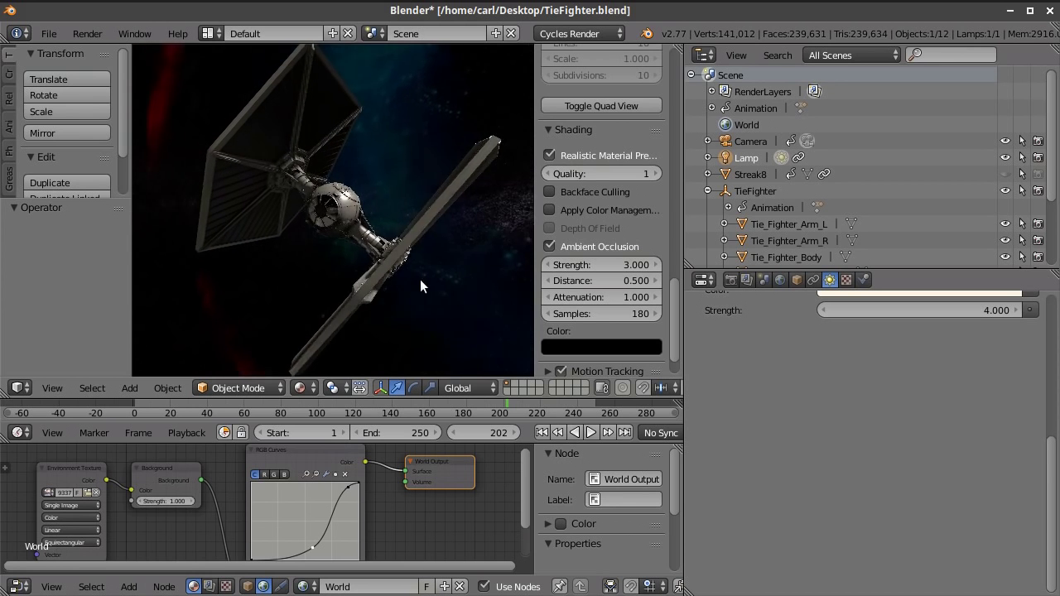
middle_click_drag(421, 281, 416, 274)
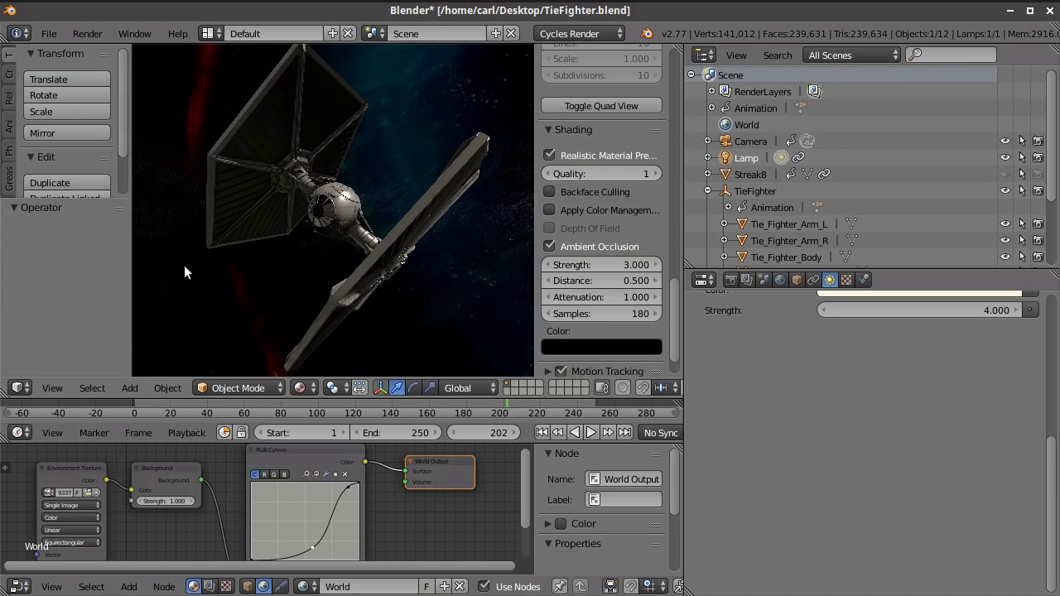
middle_click_drag(352, 273, 377, 265)
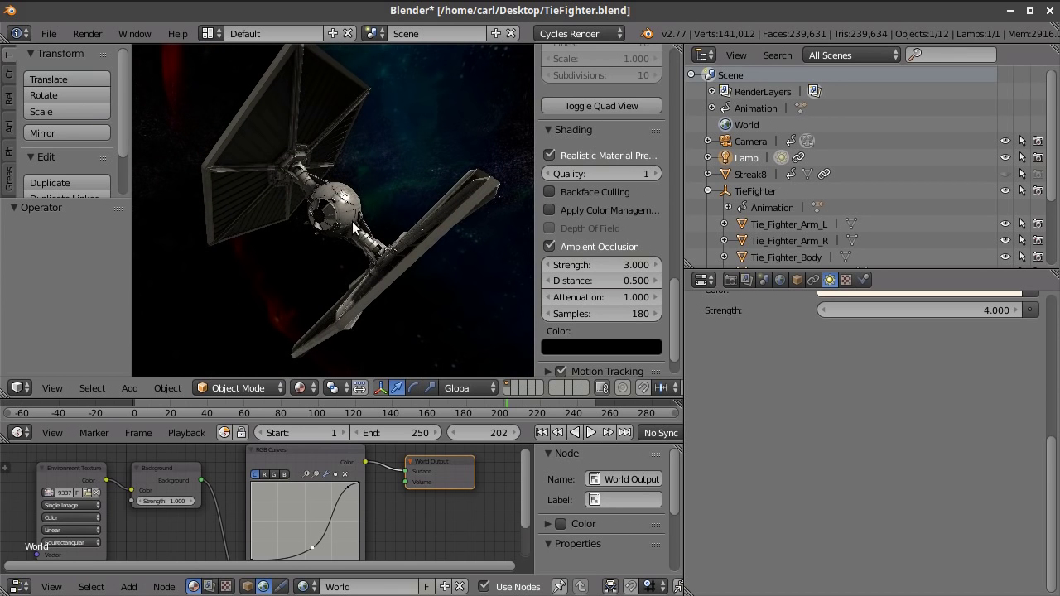
middle_click_drag(348, 235, 411, 263)
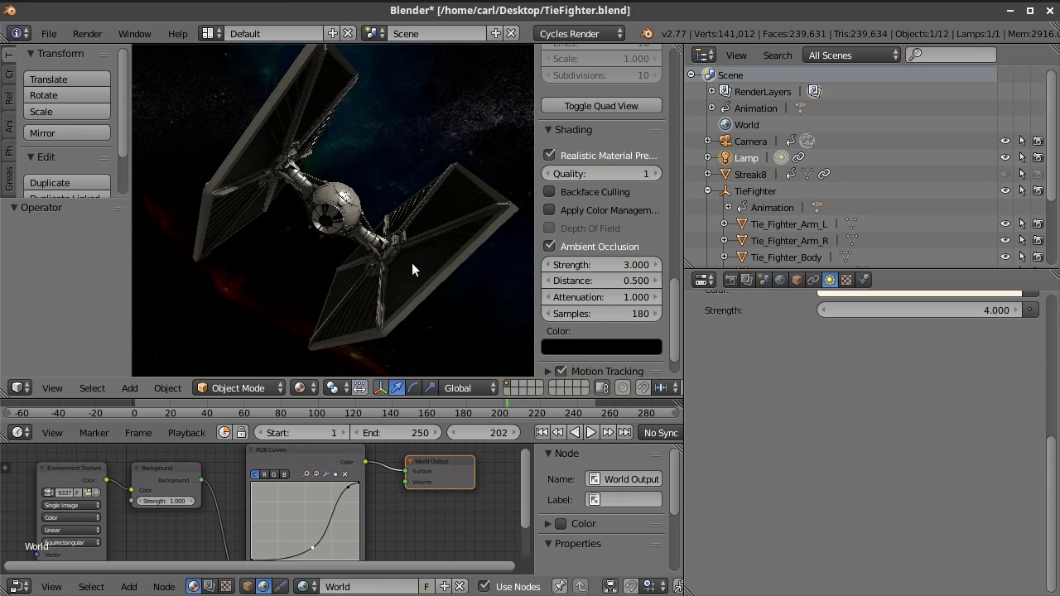
mouse_move(412, 250)
middle_mouse_down()
mouse_move(388, 252)
mouse_move(417, 224)
mouse_move(414, 240)
middle_mouse_up()
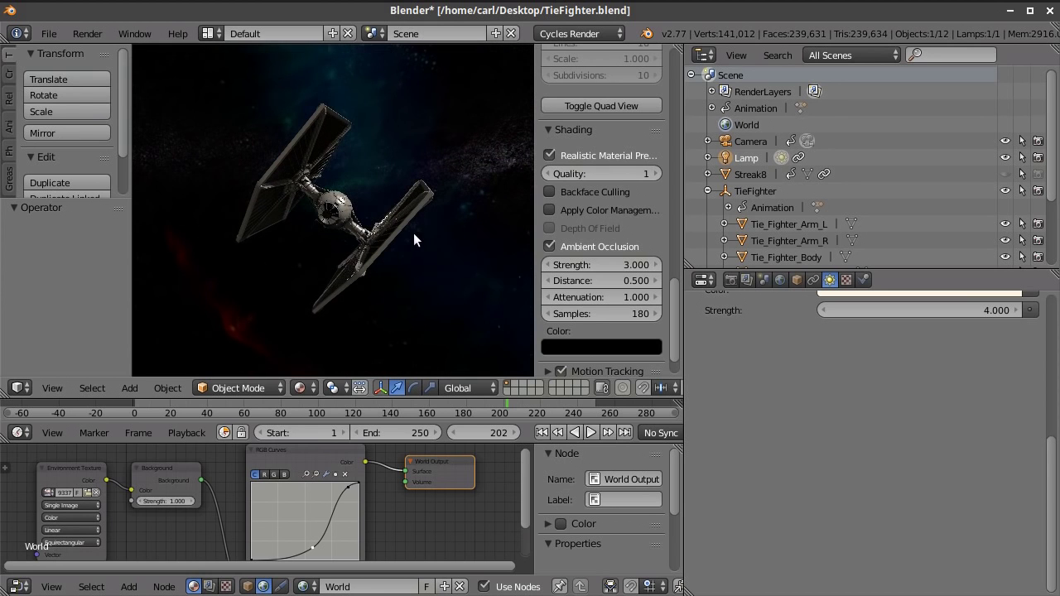
In World properties, update the Viewport Probe (reflection 512, diffuse 64) so the starfield lights the ship
left_click(780, 278)
left_click_drag(806, 267, 806, 140)
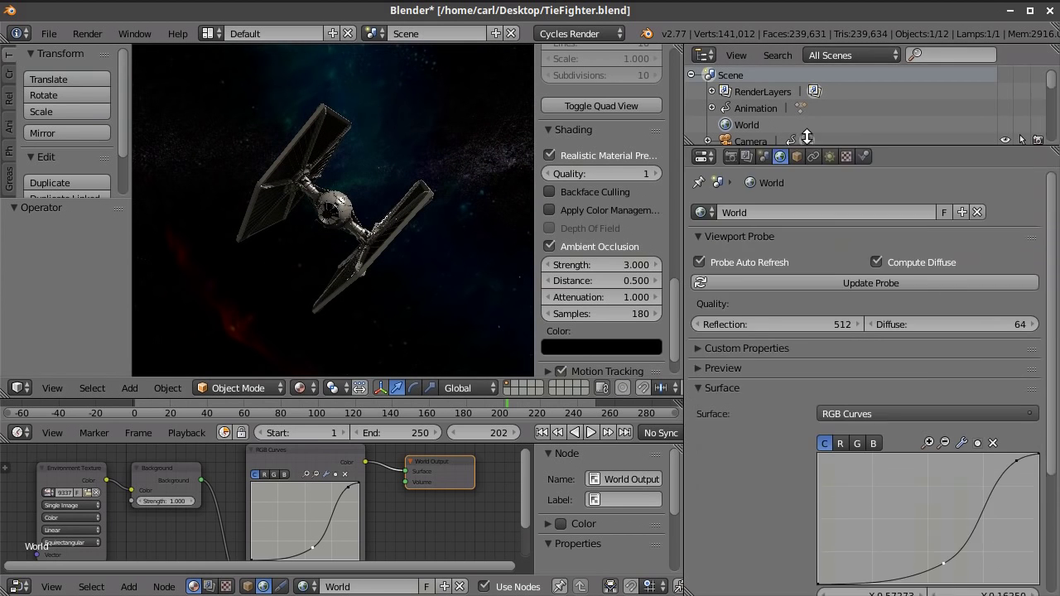
scroll(806, 385, "down", 4)
scroll(807, 383, "up", 4)
scroll(807, 383, "up", 1)
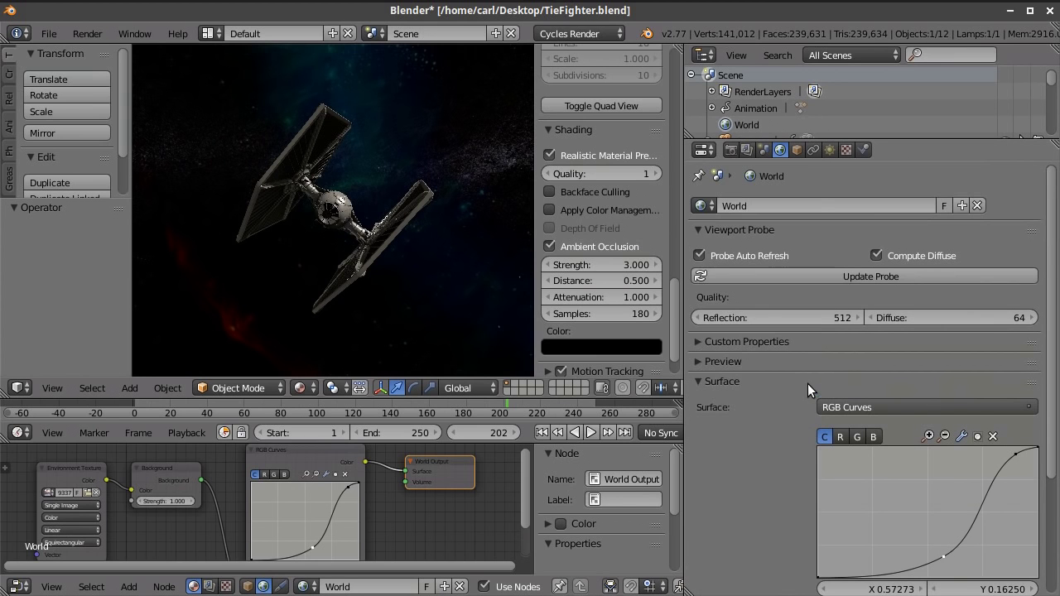
left_click(854, 274)
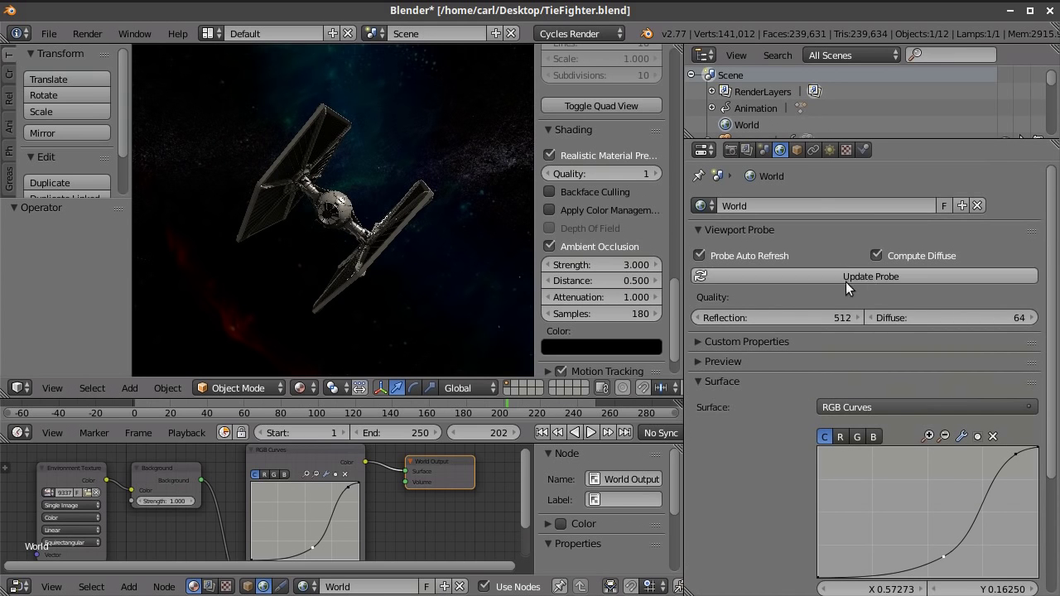
left_click(863, 276)
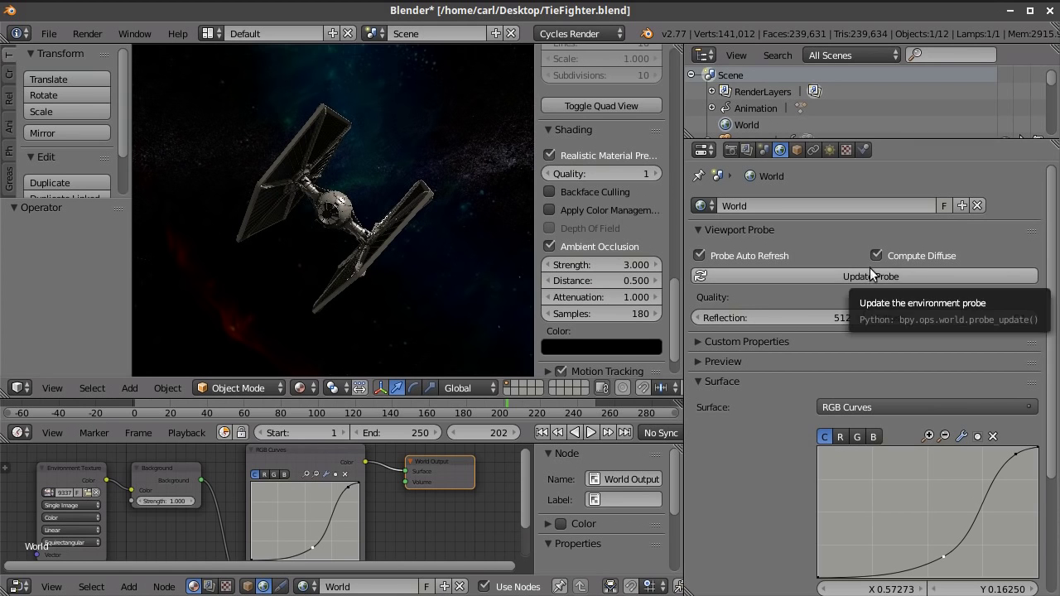
middle_click_drag(355, 252, 426, 241)
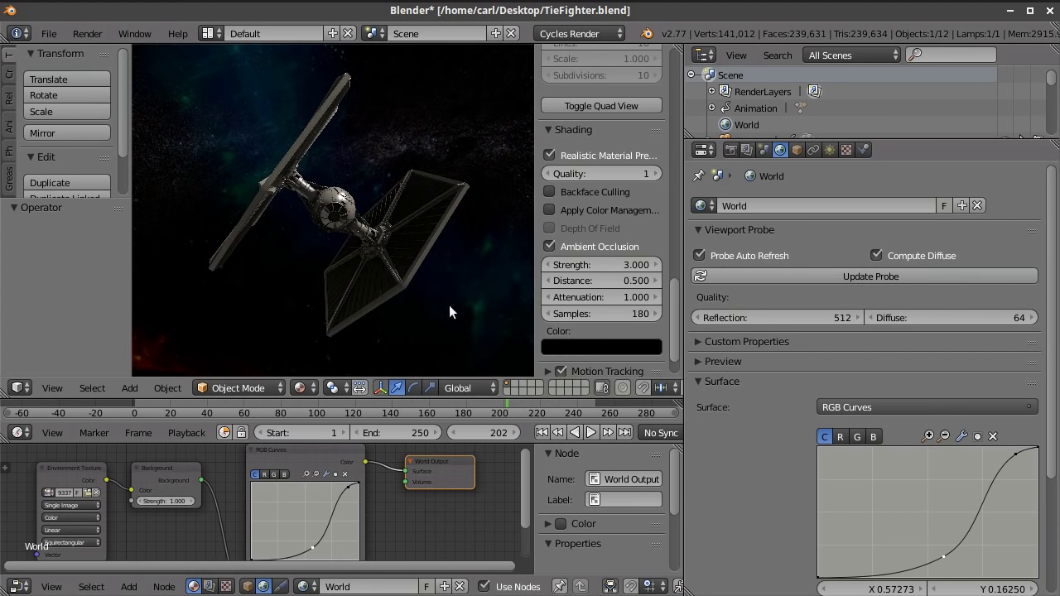
middle_click_drag(168, 319, 441, 306)
scroll(299, 195, "down", 6)
scroll(439, 306, "up", 6)
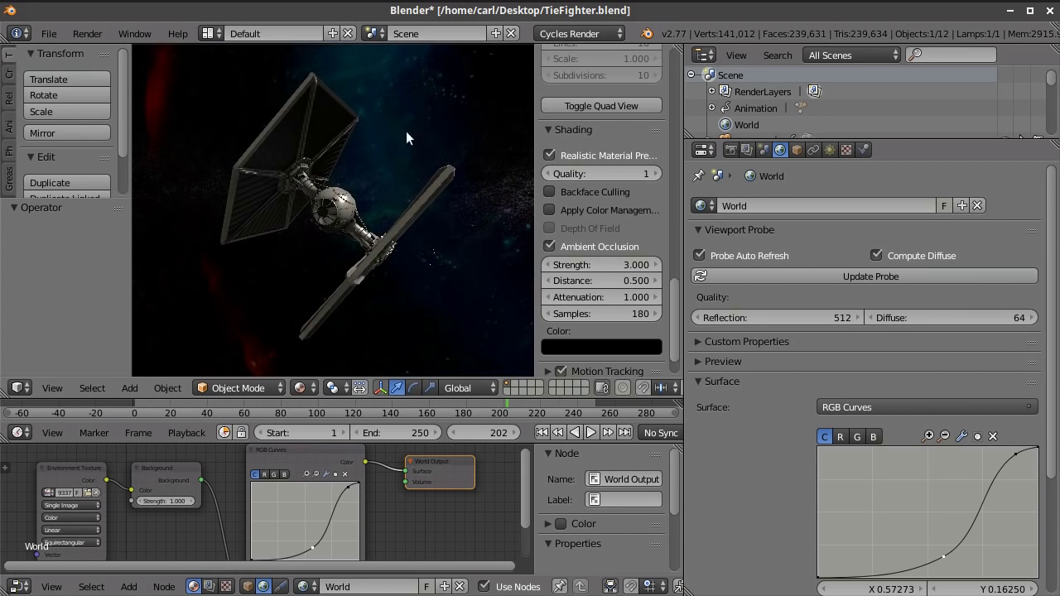
scroll(434, 240, "down", 2)
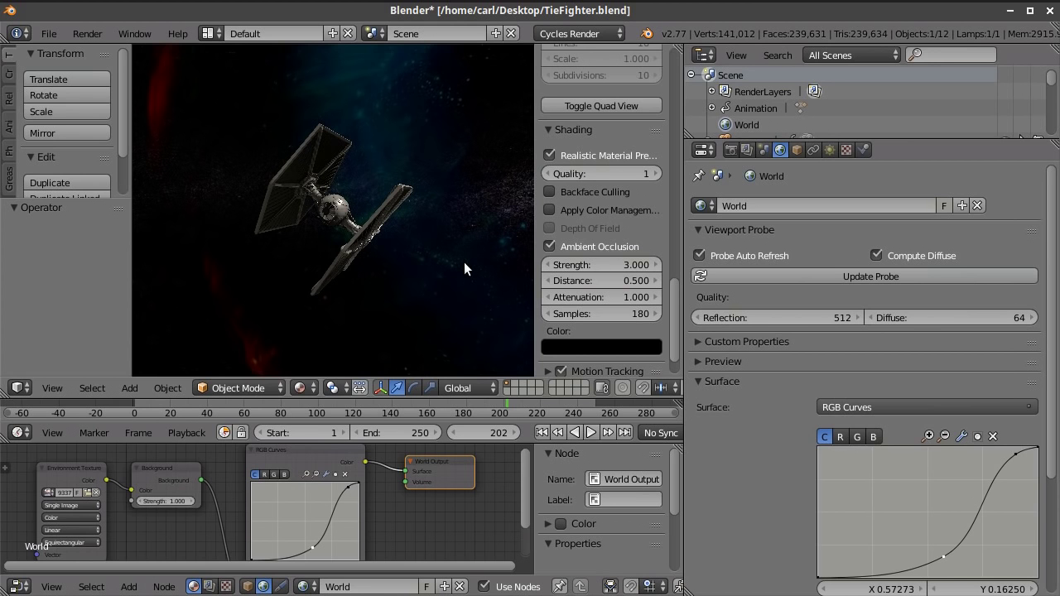
scroll(278, 315, "up", 3)
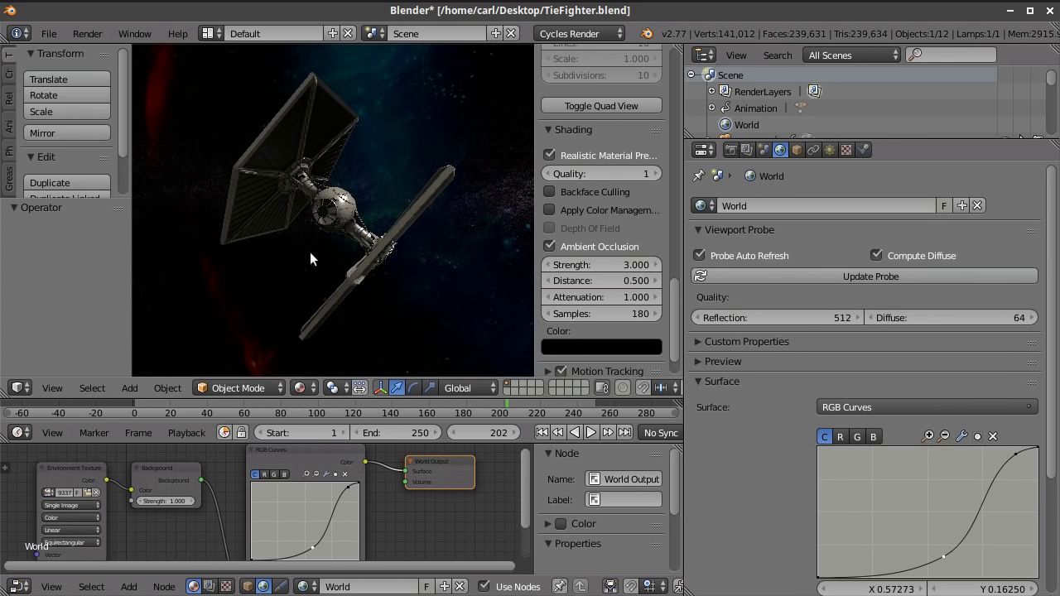
mouse_move(336, 239)
middle_mouse_down()
mouse_move(391, 256)
mouse_move(331, 232)
mouse_move(347, 227)
middle_mouse_up()
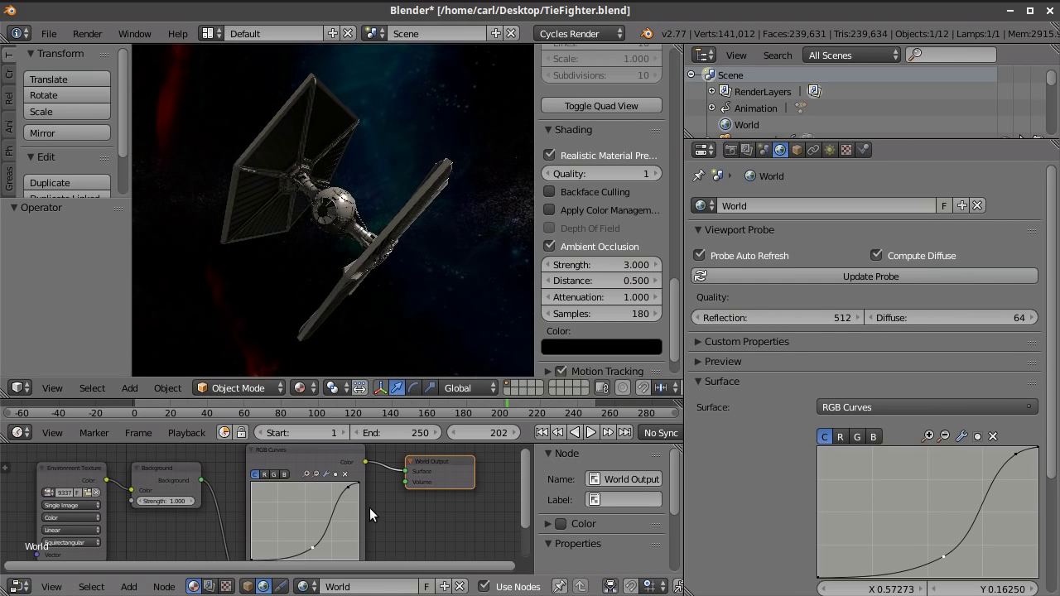
scroll(370, 508, "down", 2)
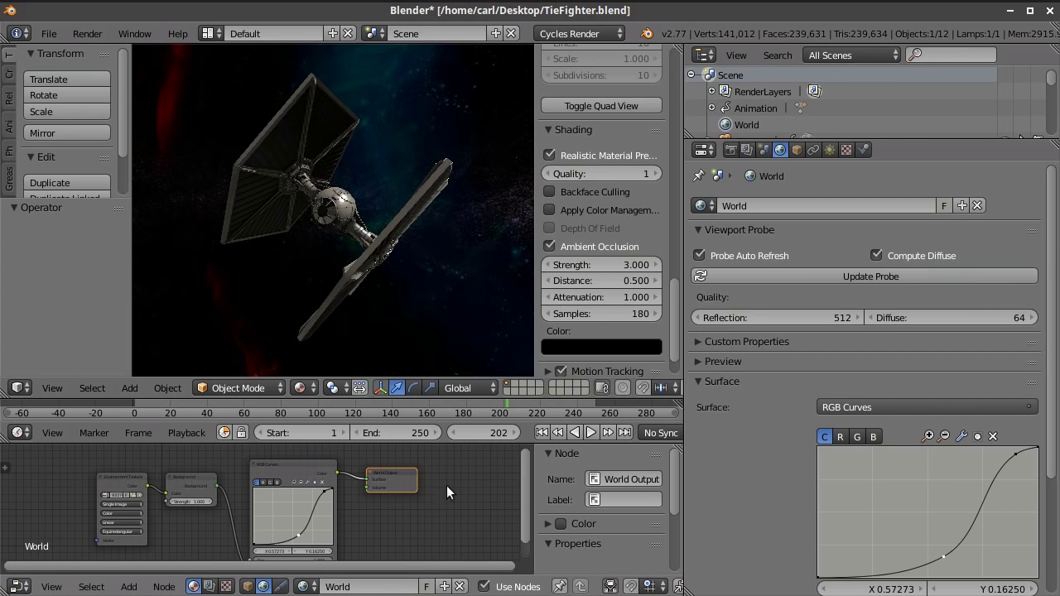
scroll(454, 497, "up", 2)
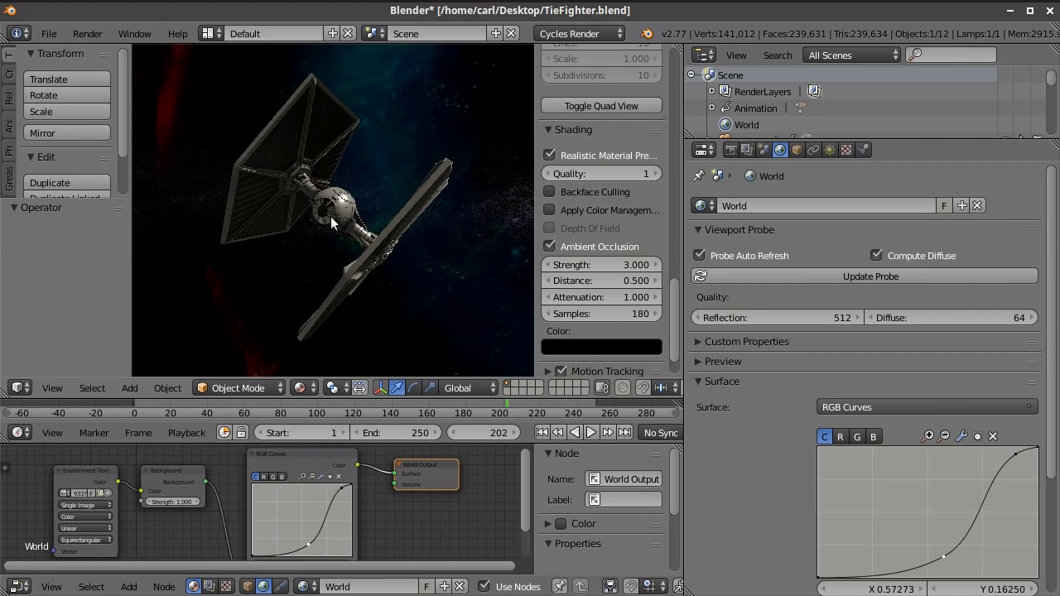
middle_click_drag(484, 106, 431, 163)
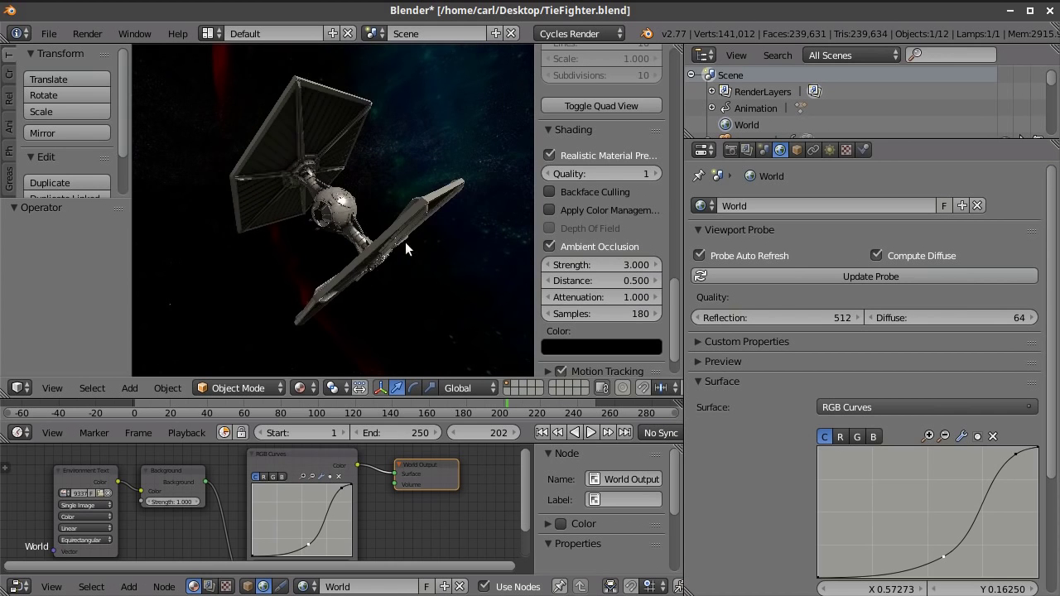
Orbit around the TIE fighter's wings and cockpit, then enlarge the Outliner to list every object
middle_click_drag(400, 252, 383, 229)
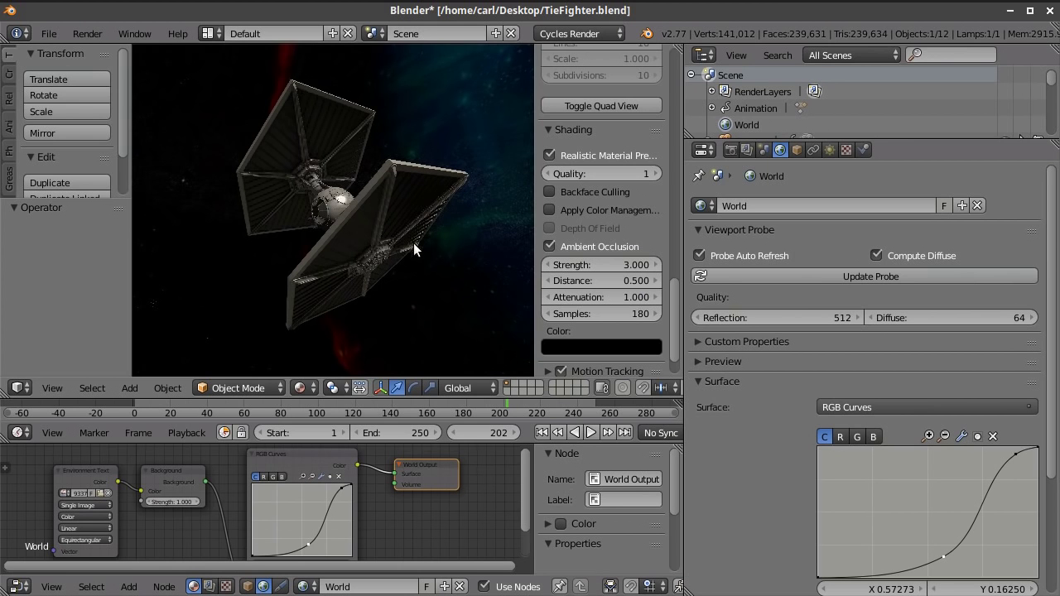
middle_click_drag(429, 267, 415, 269)
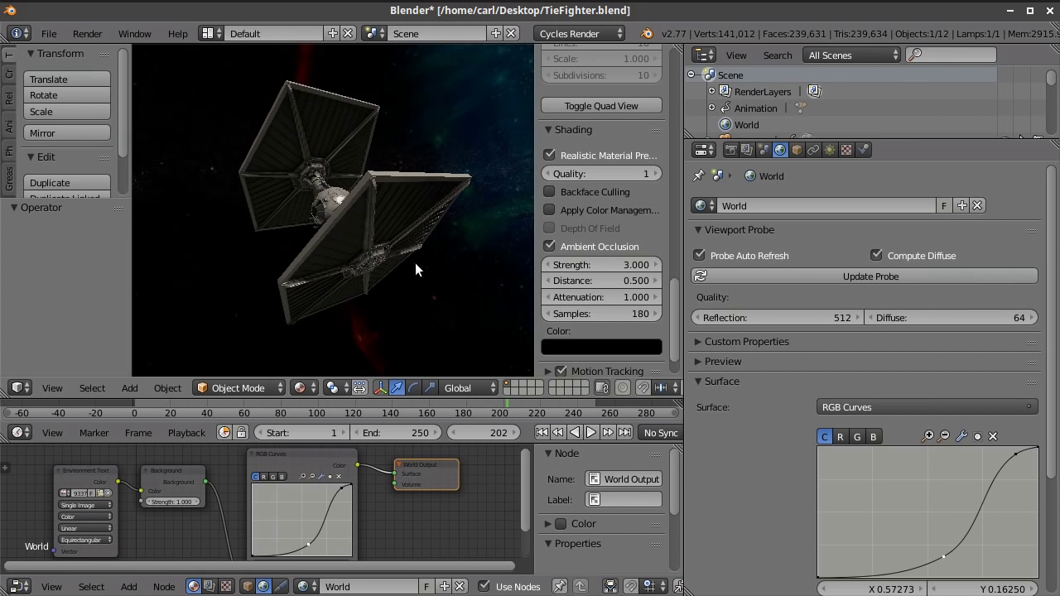
scroll(421, 285, "up", 3)
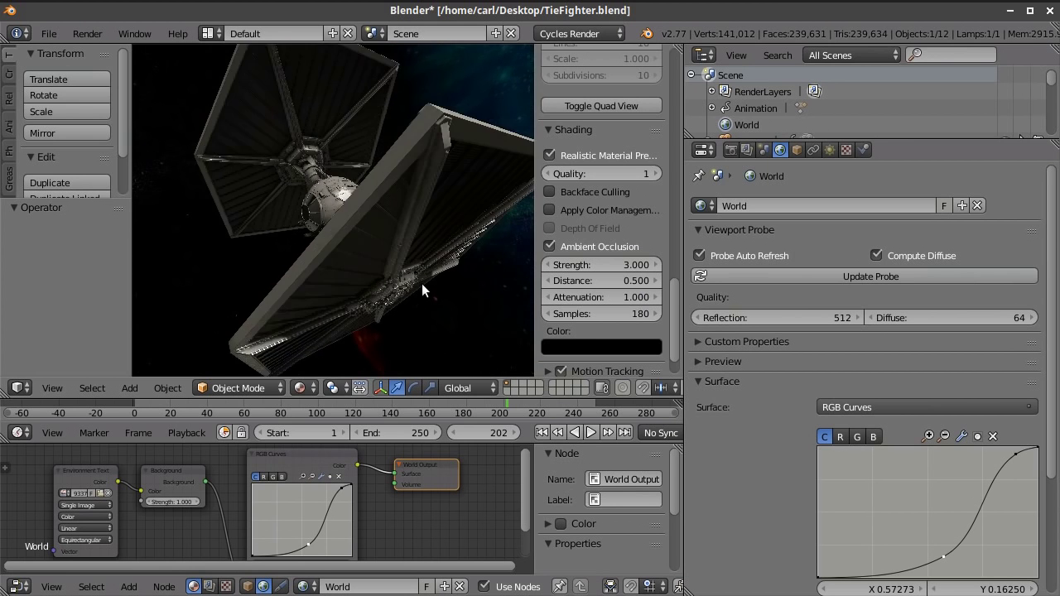
middle_click_drag(422, 288, 273, 339)
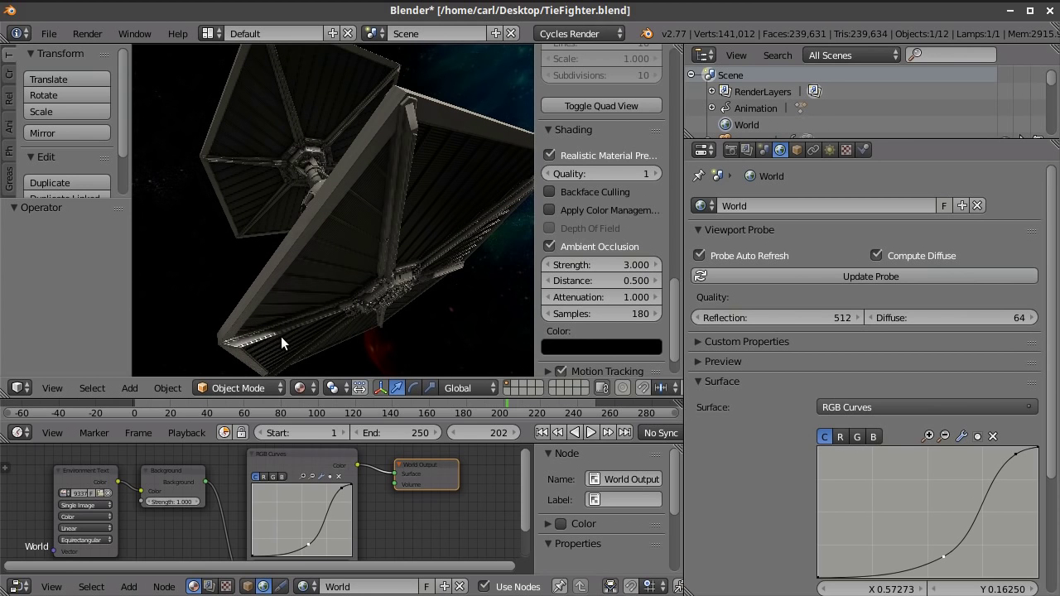
mouse_move(304, 316)
middle_mouse_down()
mouse_move(322, 316)
mouse_move(292, 263)
mouse_move(364, 237)
middle_mouse_up()
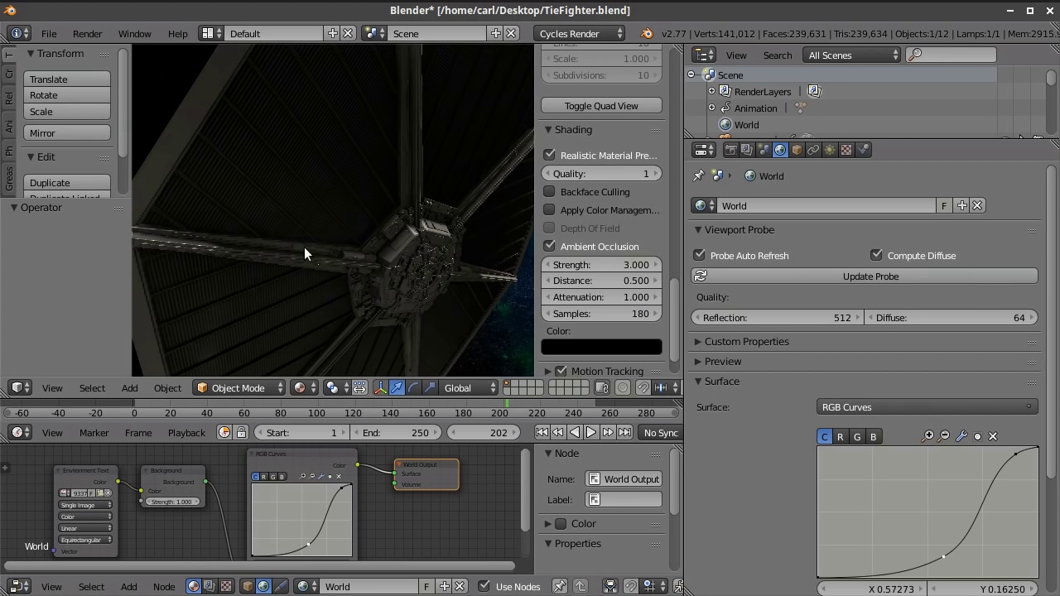
scroll(425, 278, "down", 5)
mouse_move(416, 270)
middle_mouse_down()
mouse_move(306, 257)
mouse_move(359, 265)
mouse_move(350, 294)
mouse_move(393, 317)
mouse_move(480, 318)
mouse_move(414, 277)
middle_mouse_up()
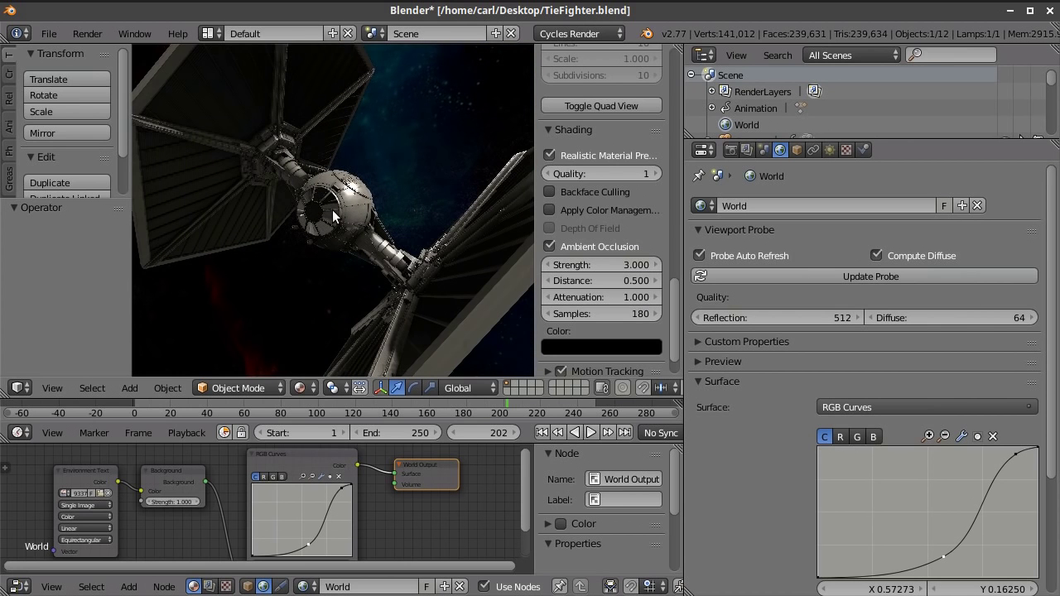
middle_click_drag(323, 212, 400, 206)
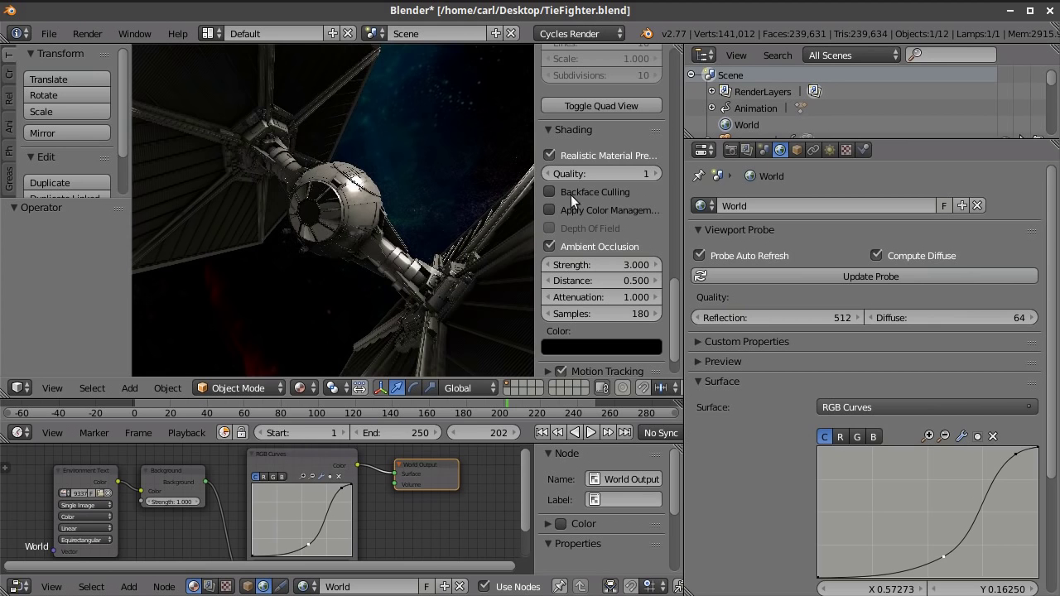
left_click_drag(802, 137, 797, 342)
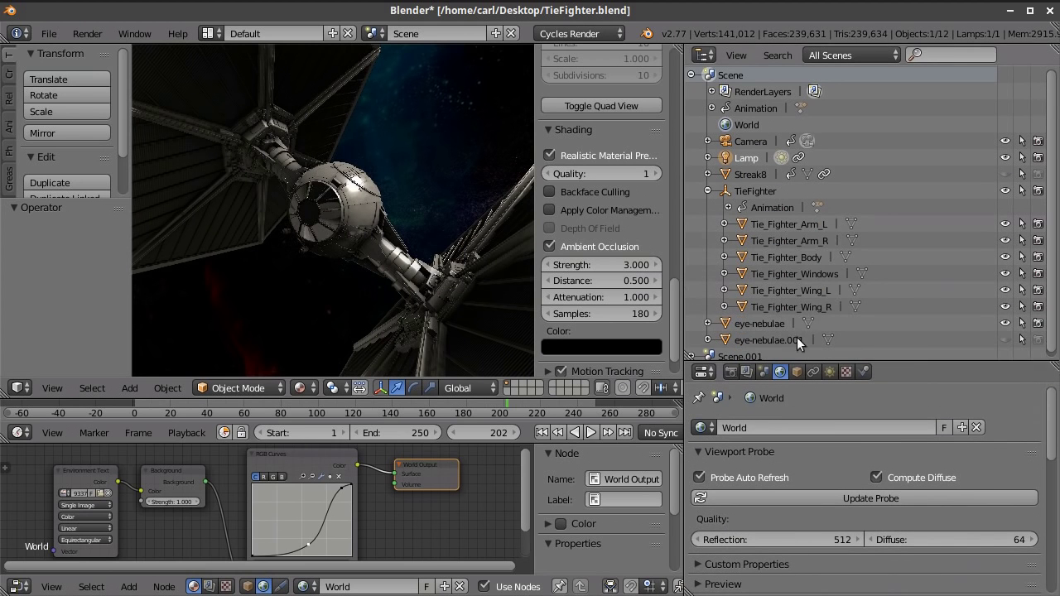
Select Tie_Fighter_Windows and show its Cubemap viewport probe settings (reflection 256, diffuse 32)
left_click(797, 275)
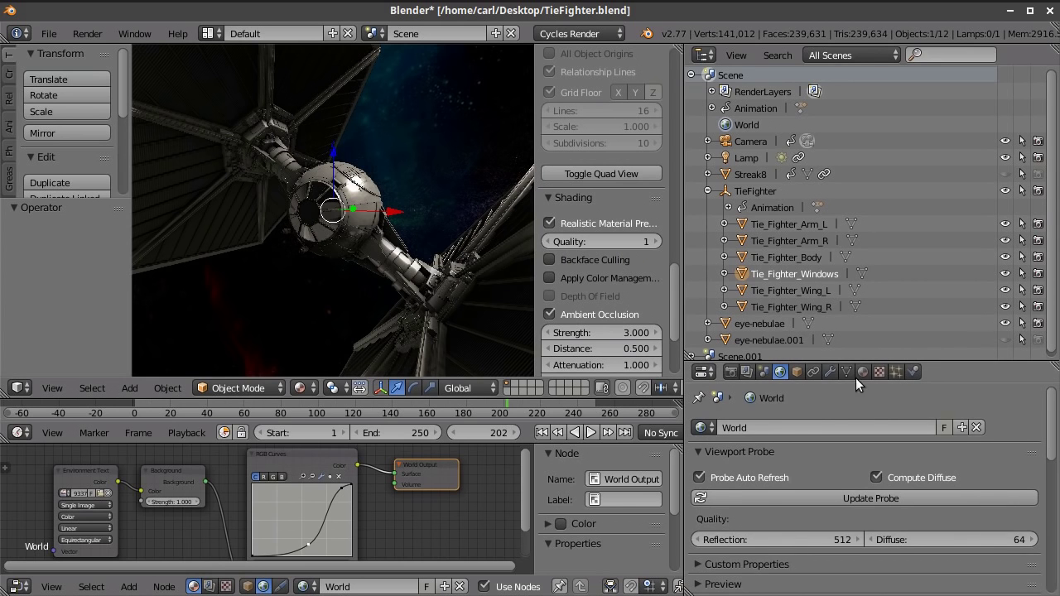
left_click(797, 370)
left_click_drag(799, 362, 814, 147)
scroll(835, 405, "down", 10)
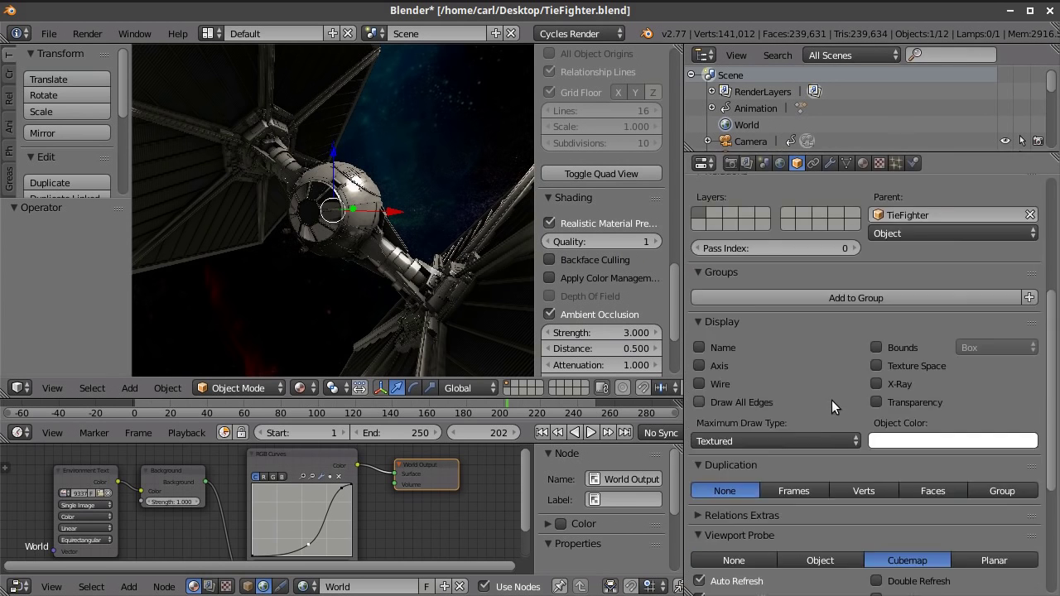
scroll(830, 401, "down", 3)
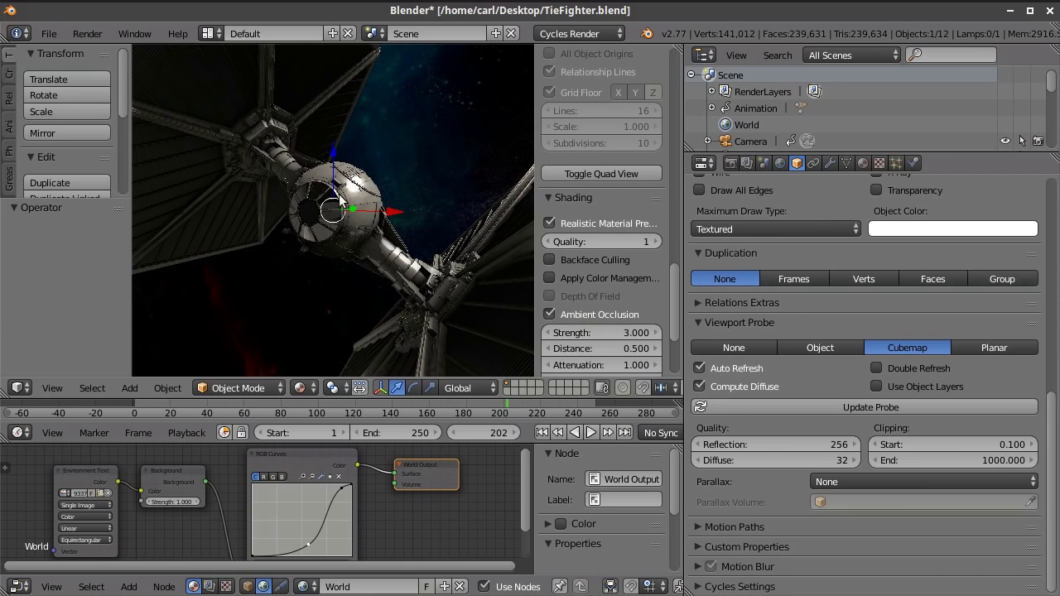
scroll(355, 268, "up", 4)
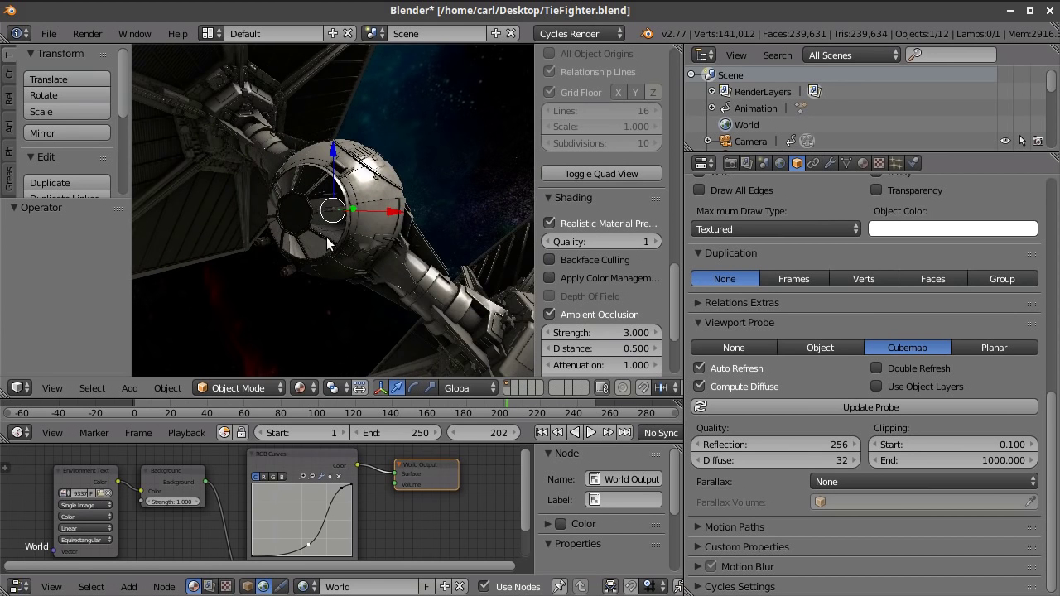
scroll(328, 239, "down", 1)
left_click(303, 388)
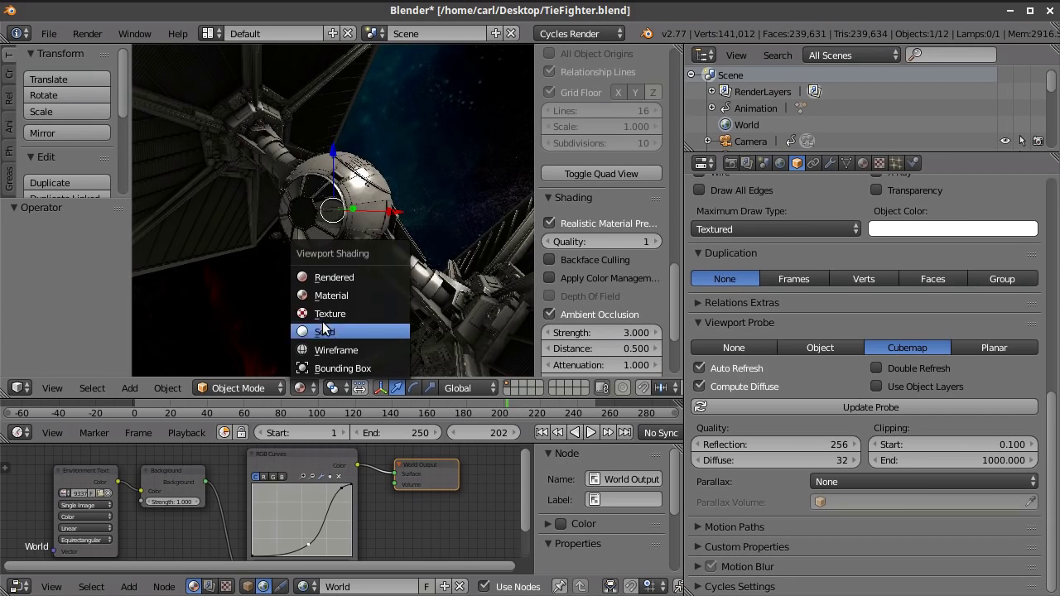
left_click(331, 278)
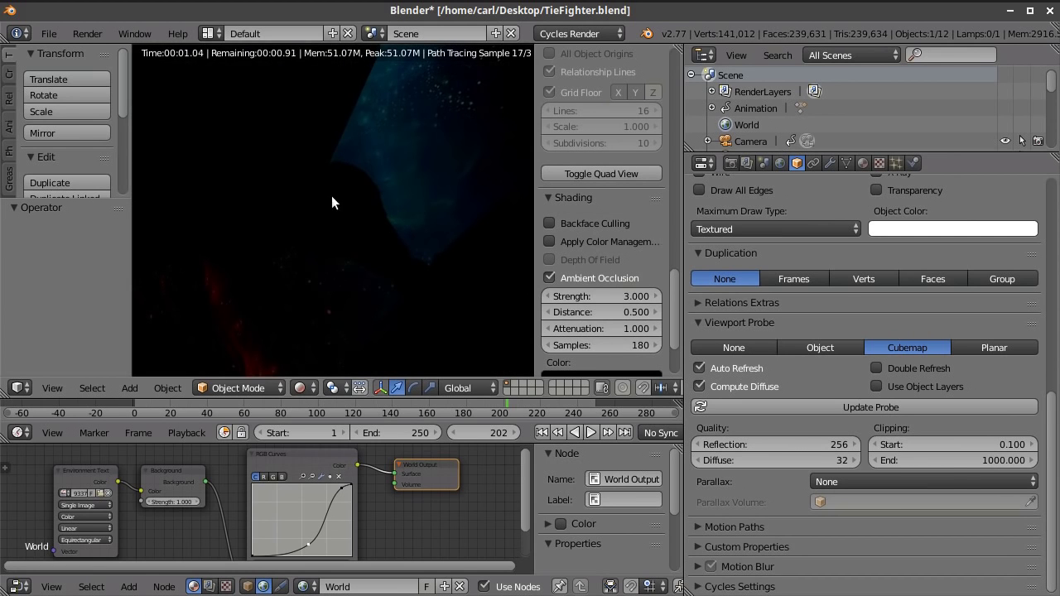
left_click(303, 387)
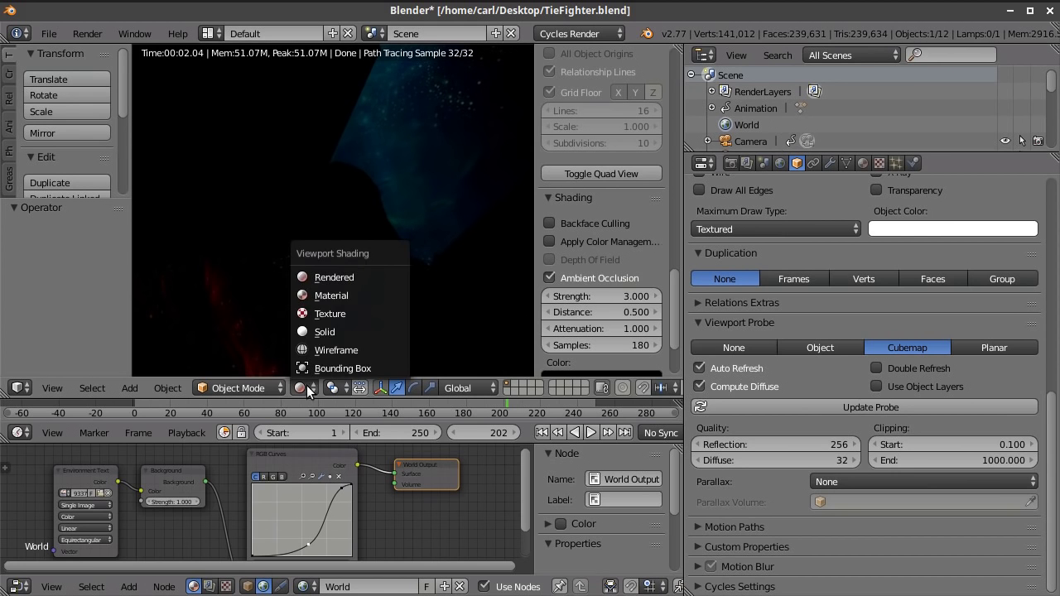
left_click(328, 295)
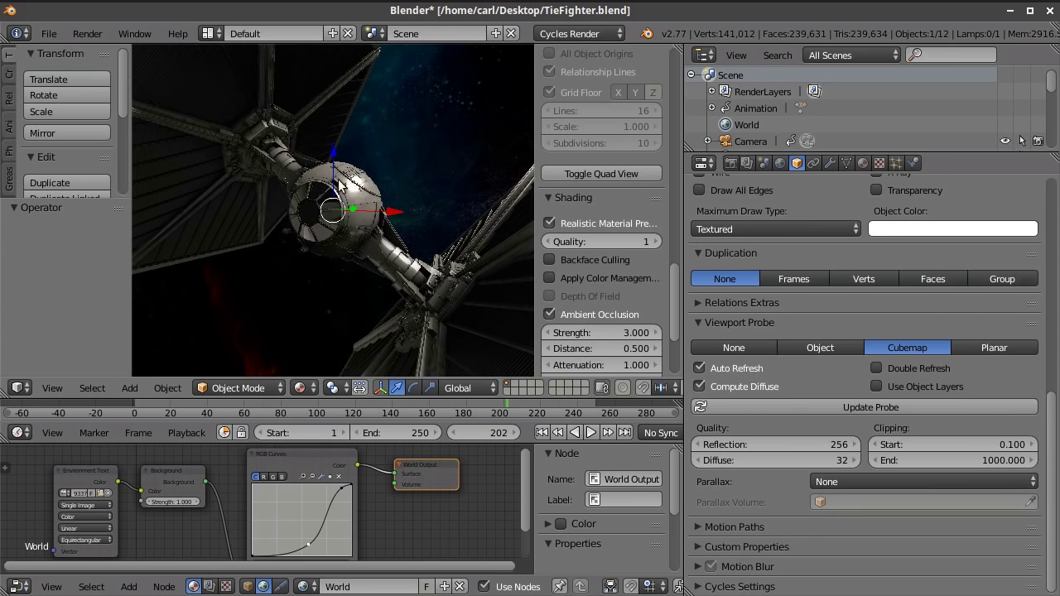
key("KP_6")
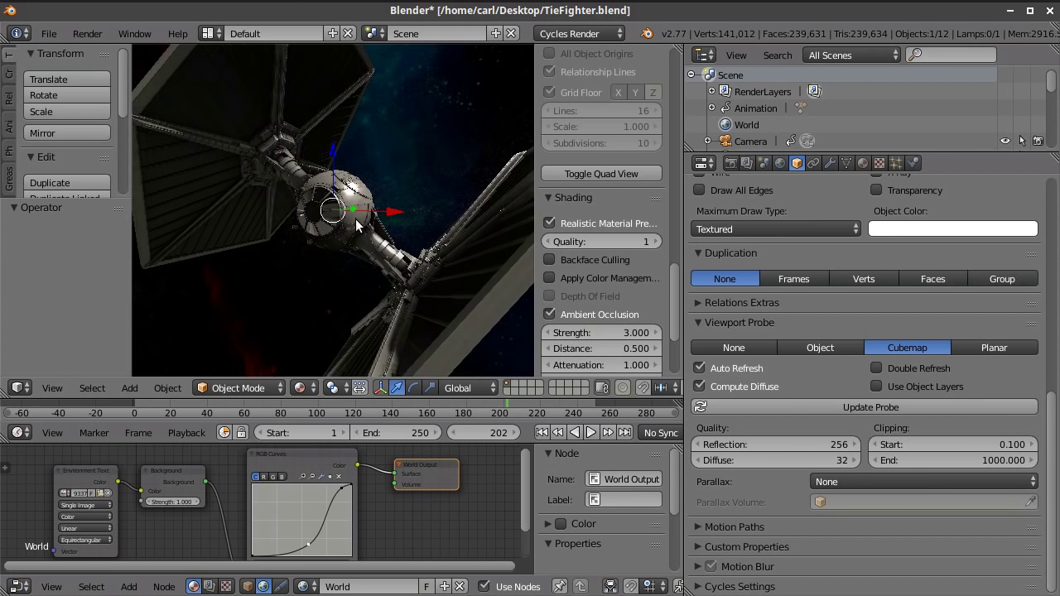
key("KP_6")
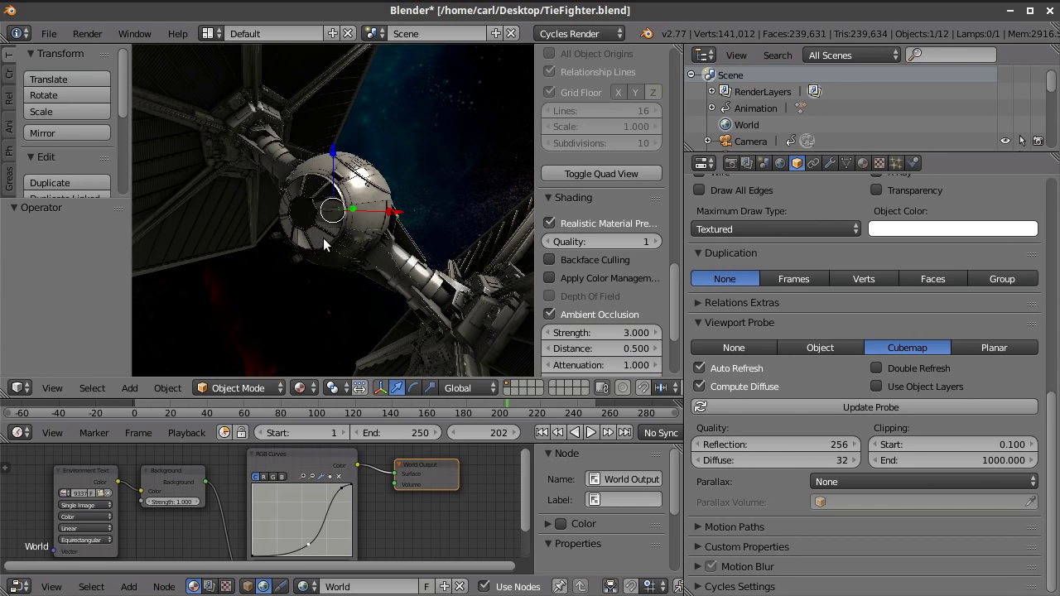
middle_click_drag(323, 238, 418, 131)
scroll(398, 187, "up", 5)
scroll(394, 123, "up", 3)
scroll(420, 111, "down", 3)
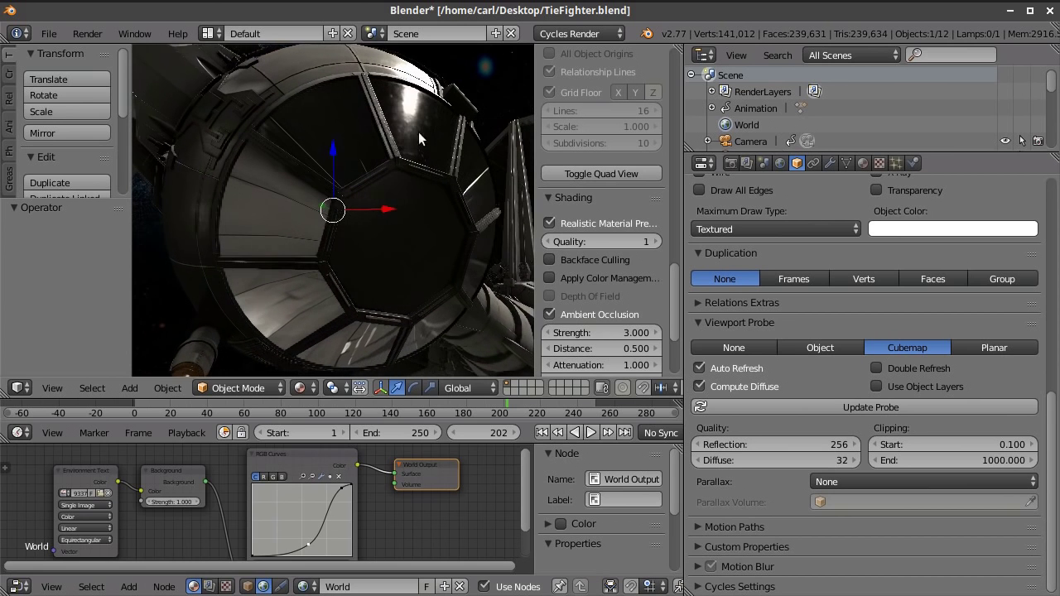
scroll(396, 476, "down", 1)
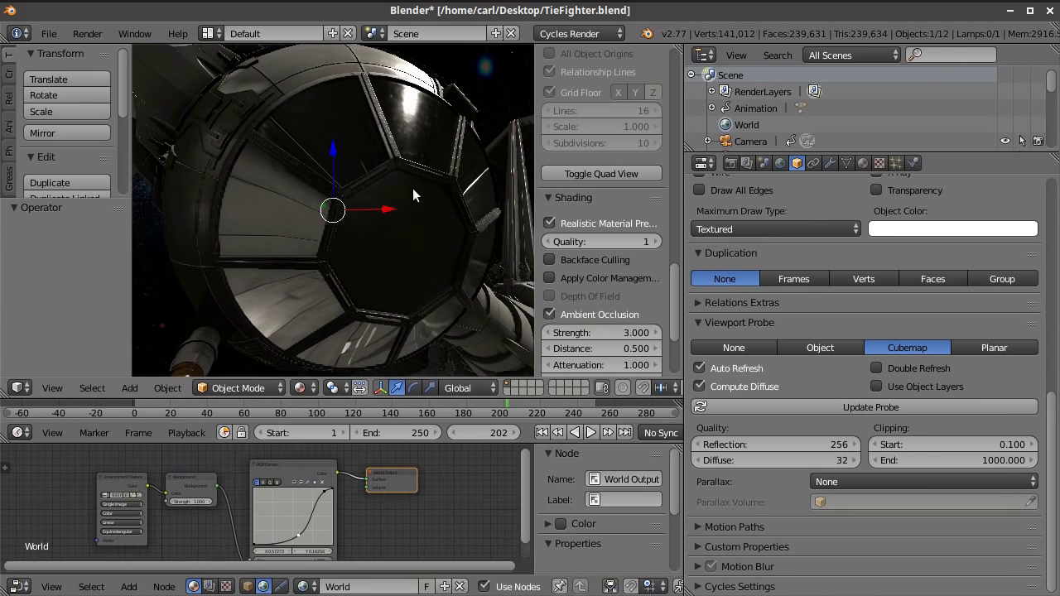
middle_click_drag(412, 191, 397, 290)
middle_click_drag(510, 281, 467, 233)
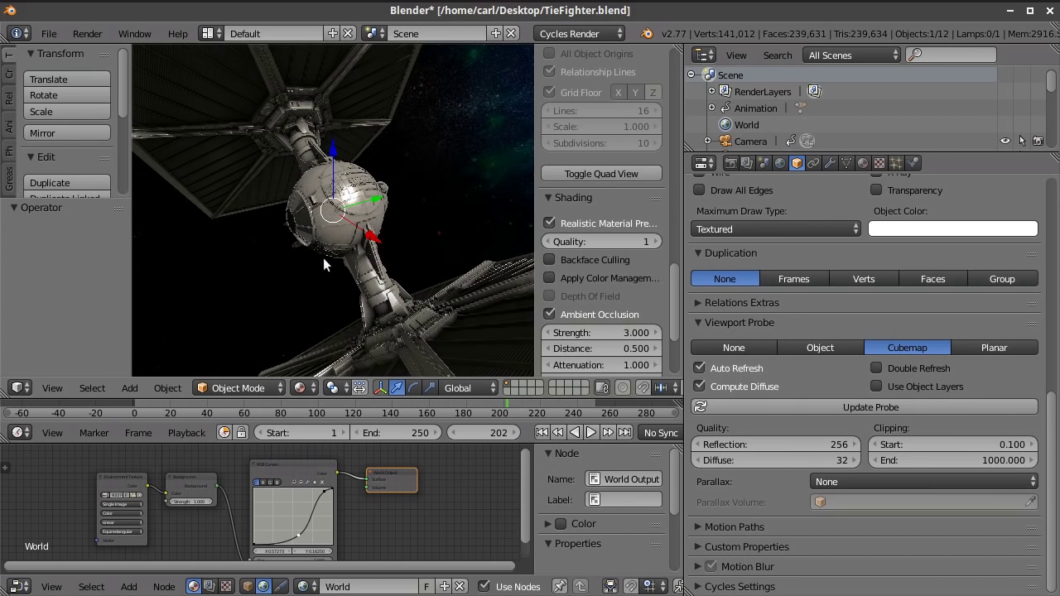
middle_click_drag(343, 217, 364, 215)
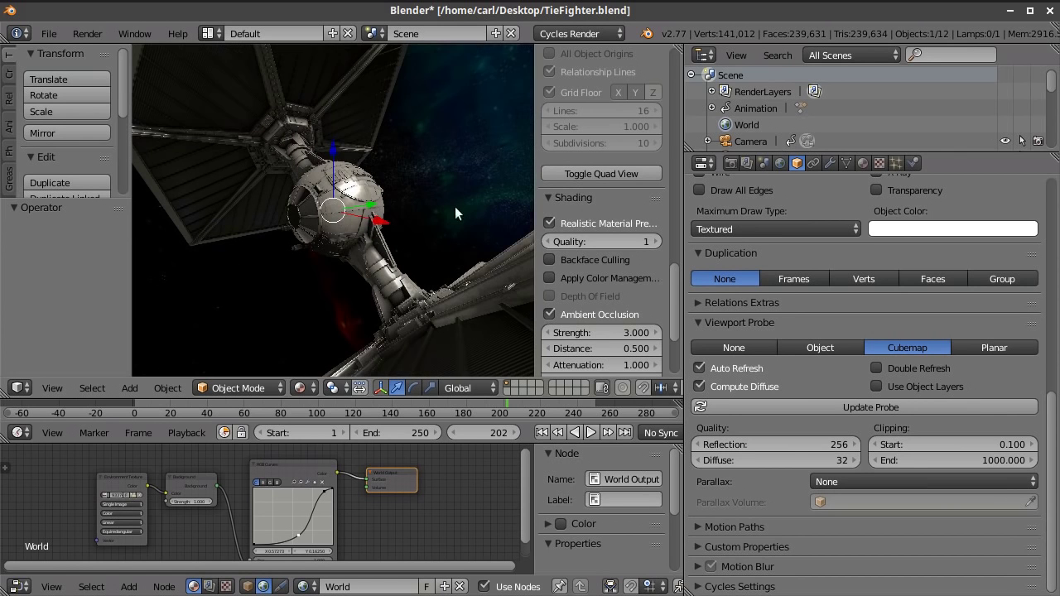
left_click(729, 347)
middle_click_drag(355, 241, 290, 206)
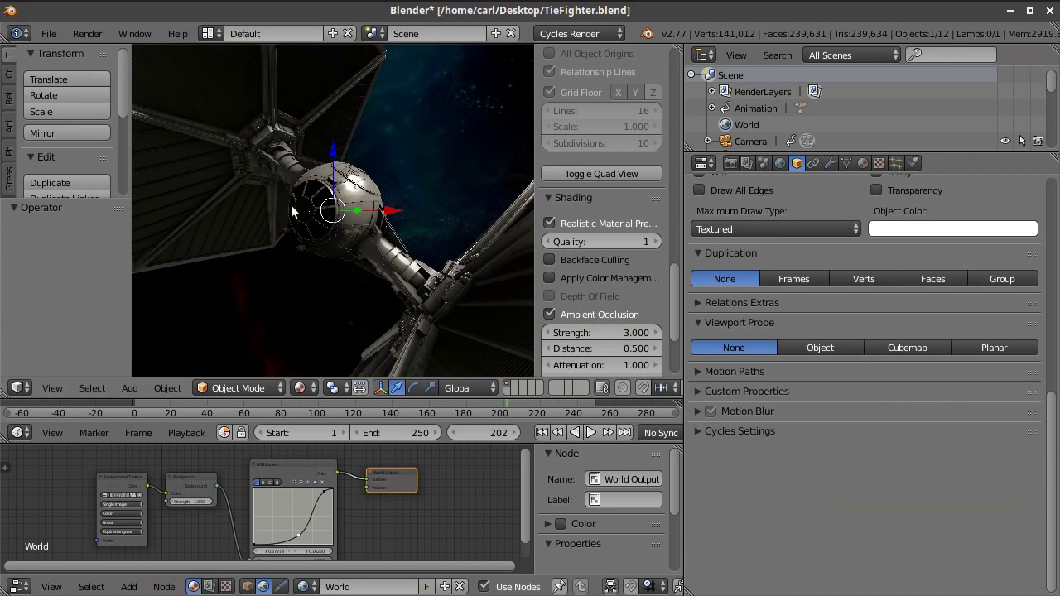
middle_click_drag(430, 306, 424, 195)
middle_click_drag(362, 179, 257, 257)
left_click(906, 351)
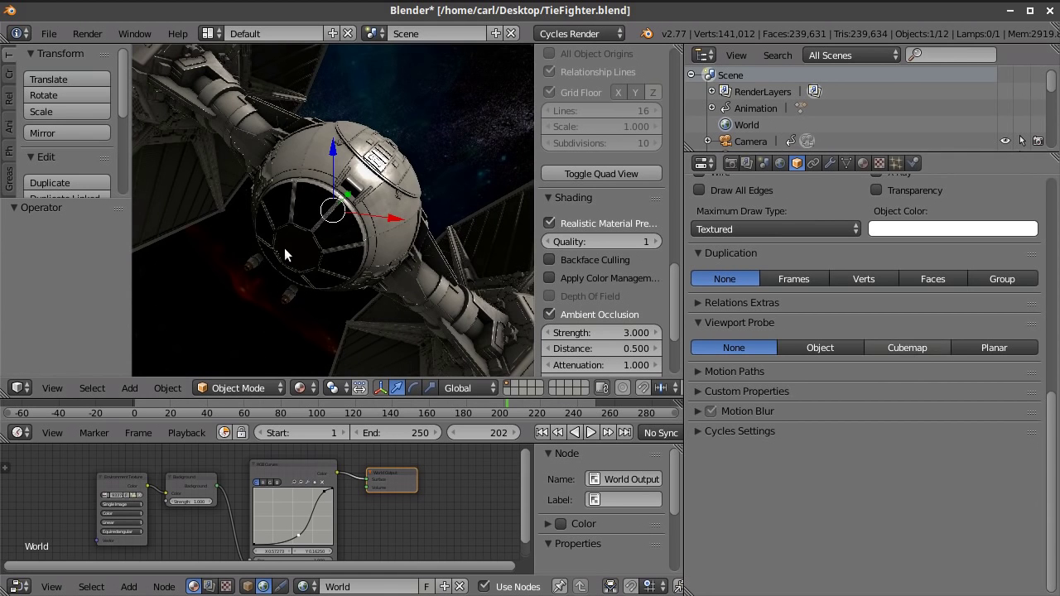
middle_click_drag(405, 275, 382, 235)
scroll(371, 216, "down", 4)
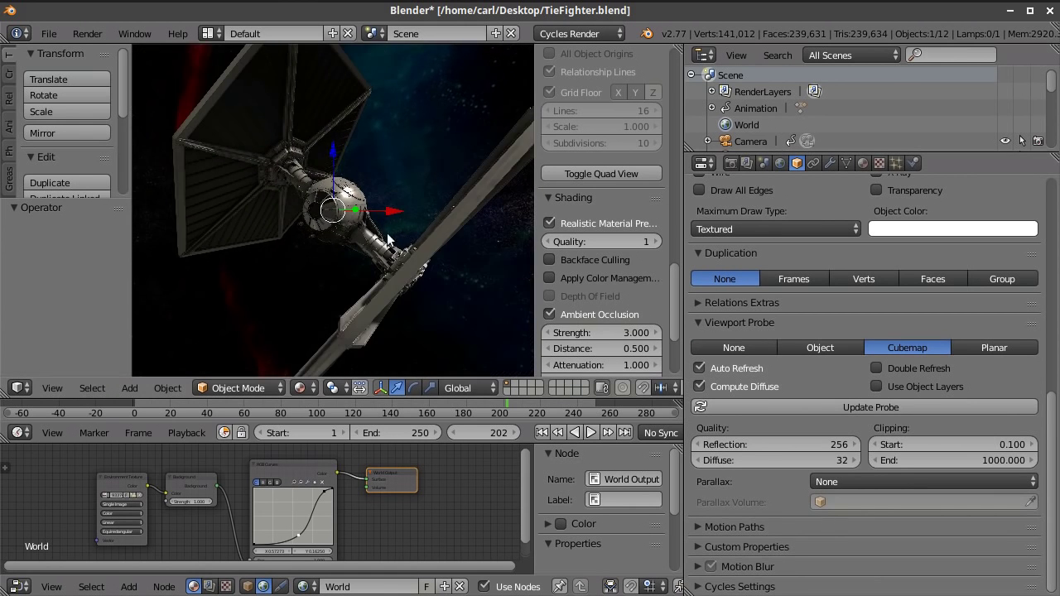
View the scene through the camera and play the fly-in animation to frame 226
left_click(54, 388)
left_click(96, 325)
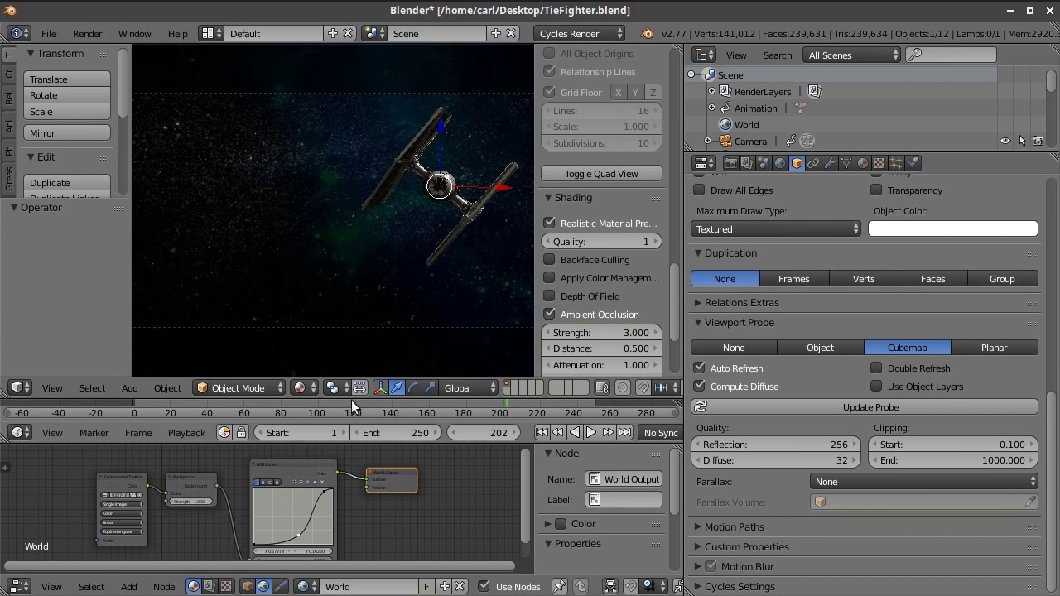
key("alt+a")
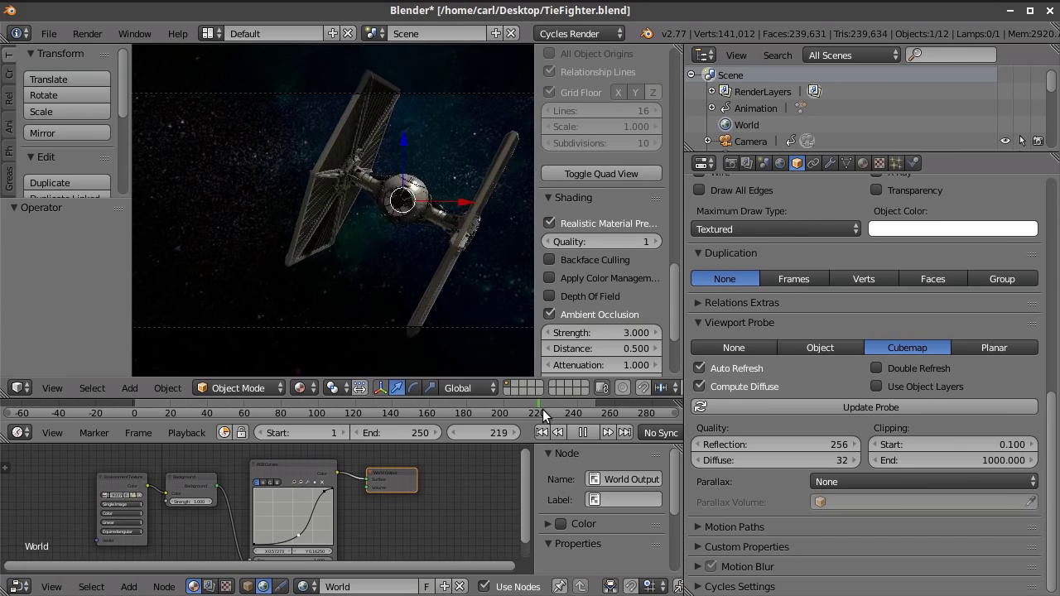
key("alt+a")
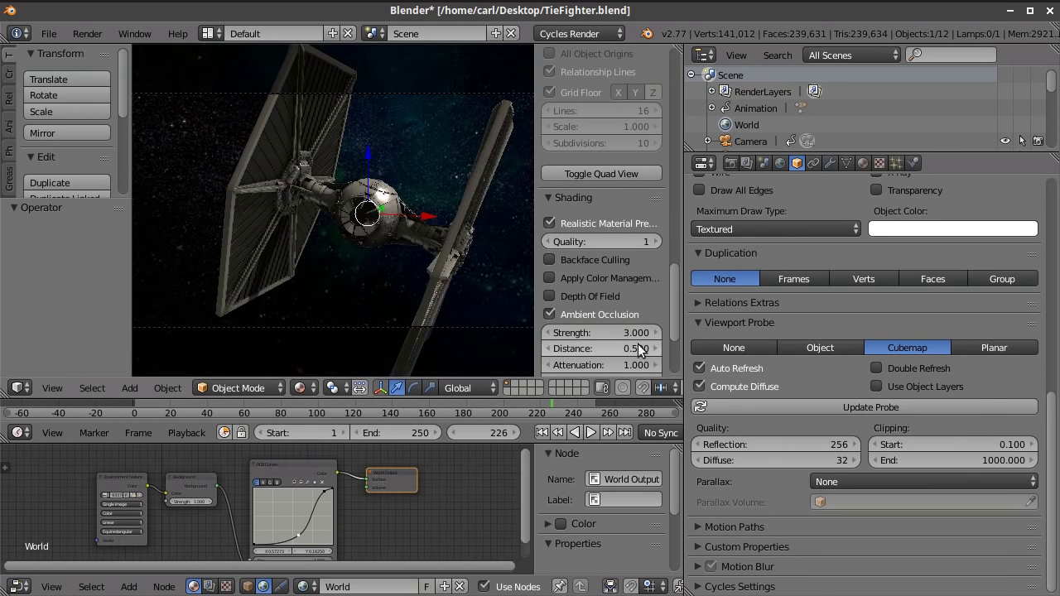
Widen the view, make an OpenGL render of the camera view, then restore the 3D View
left_click_drag(684, 330, 824, 332)
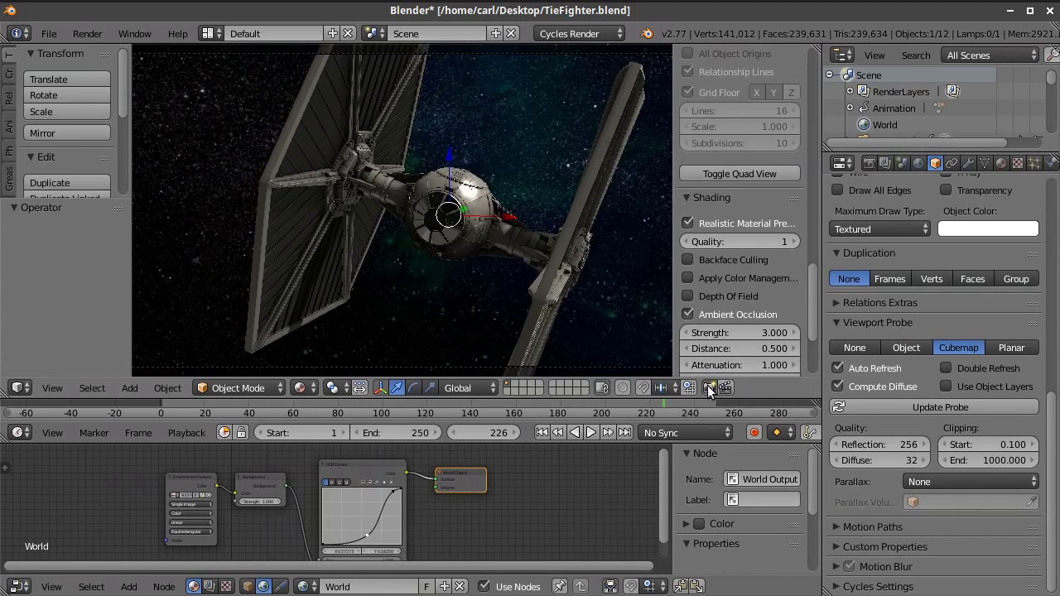
left_click(708, 387)
scroll(428, 322, "up", 4)
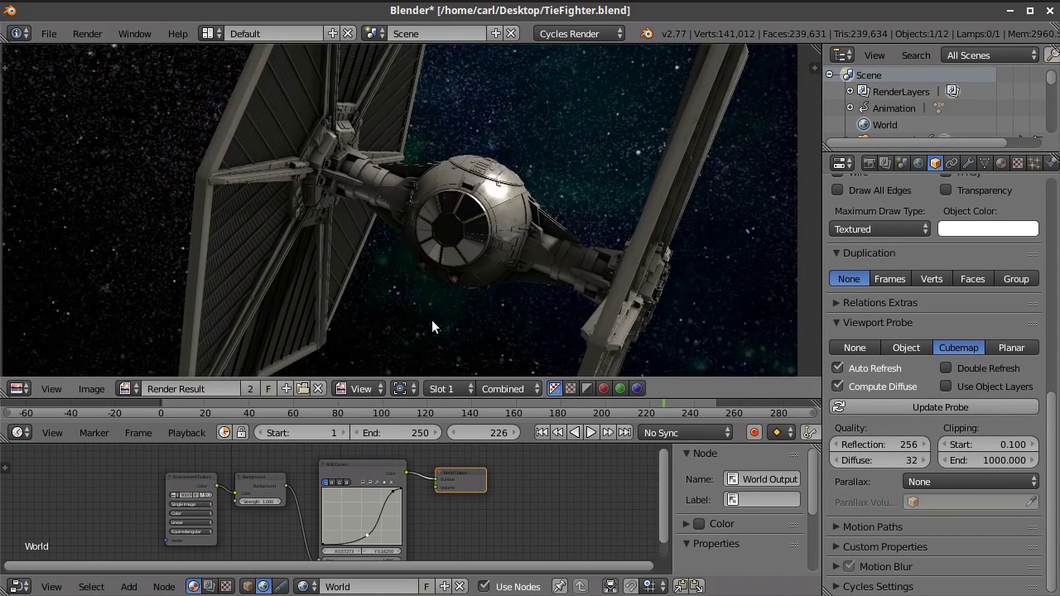
scroll(539, 254, "down", 1)
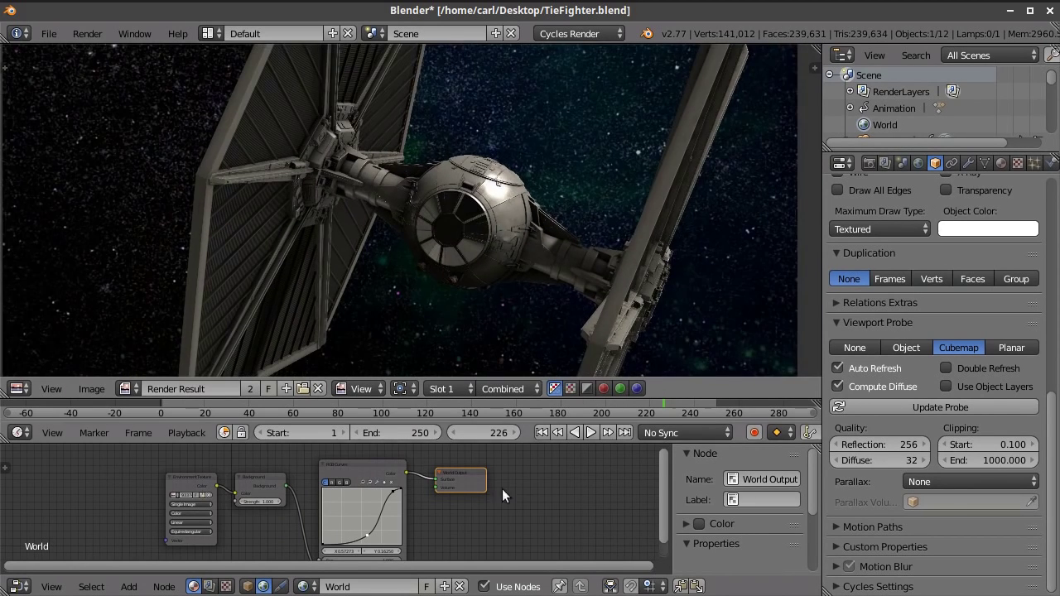
scroll(468, 149, "down", 3)
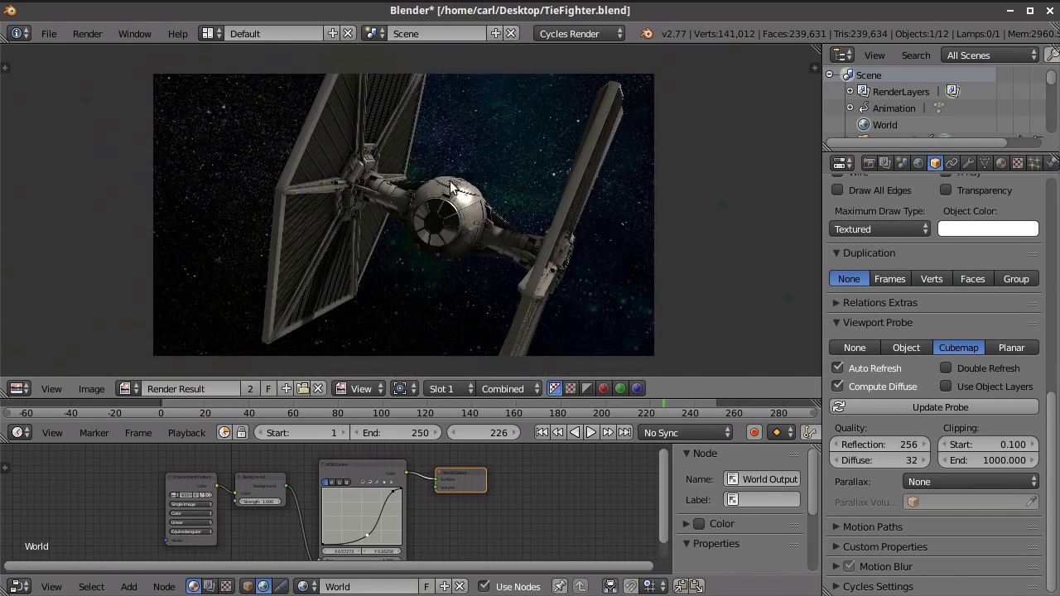
left_click(19, 388)
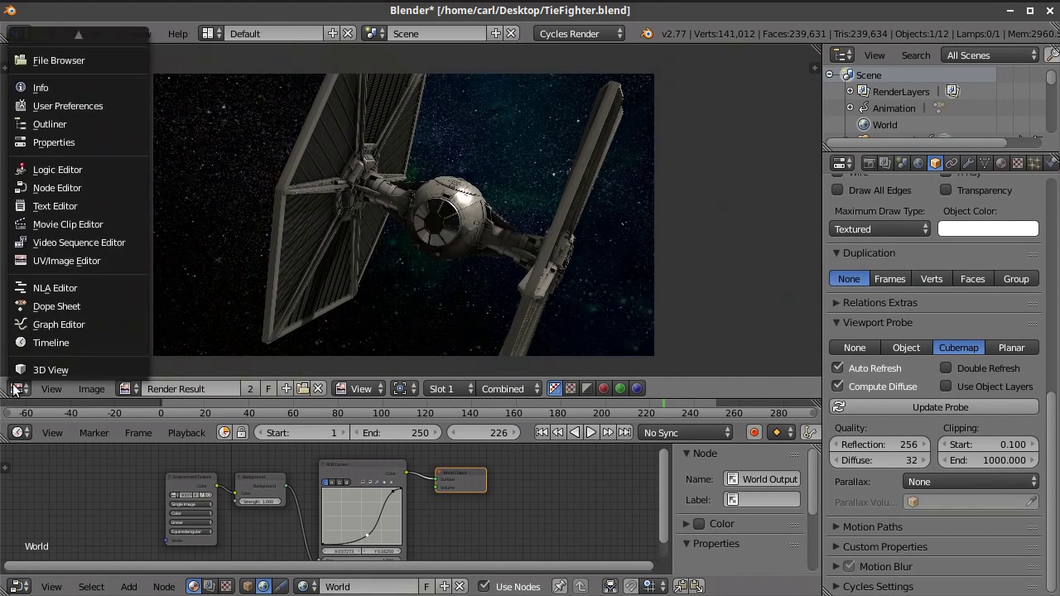
left_click(37, 370)
Zoom the camera framing of the TIE fighter at frame 226 and scroll the N-panel to Shading
scroll(408, 217, "down", 1)
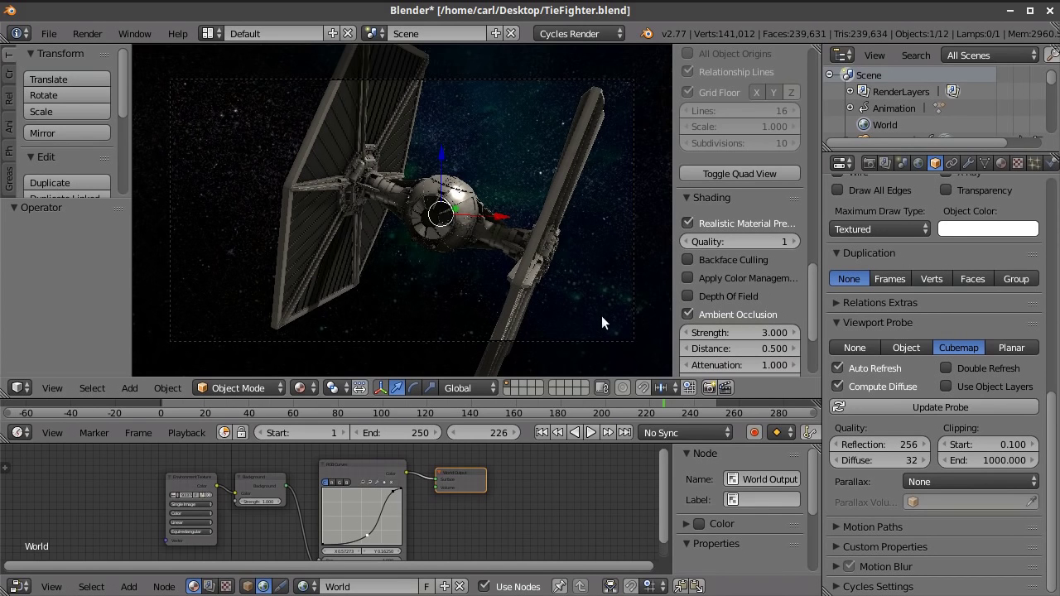
scroll(550, 304, "up", 3)
scroll(546, 308, "down", 1)
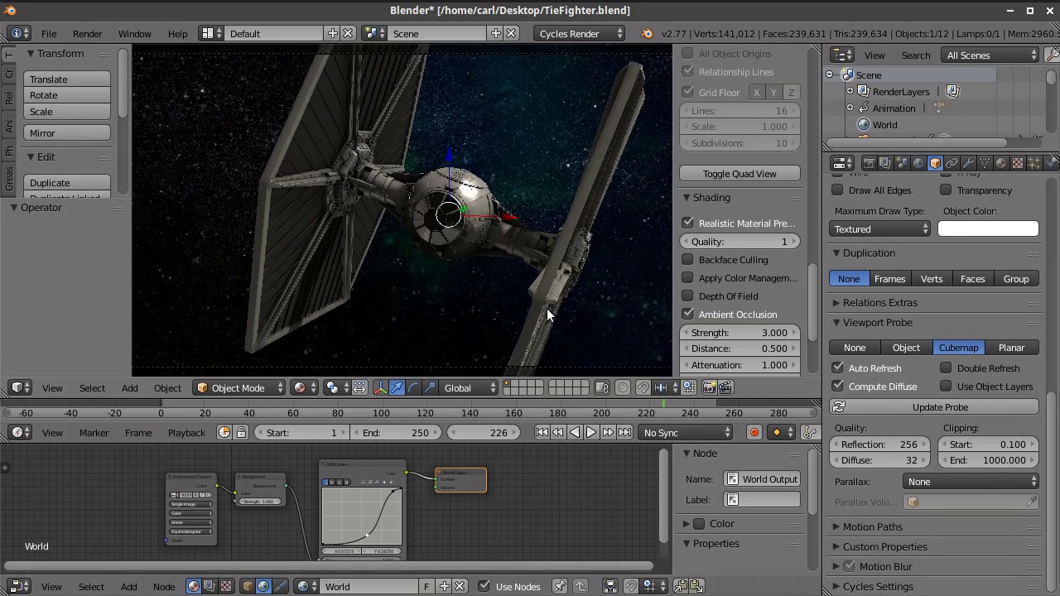
scroll(709, 308, "down", 4)
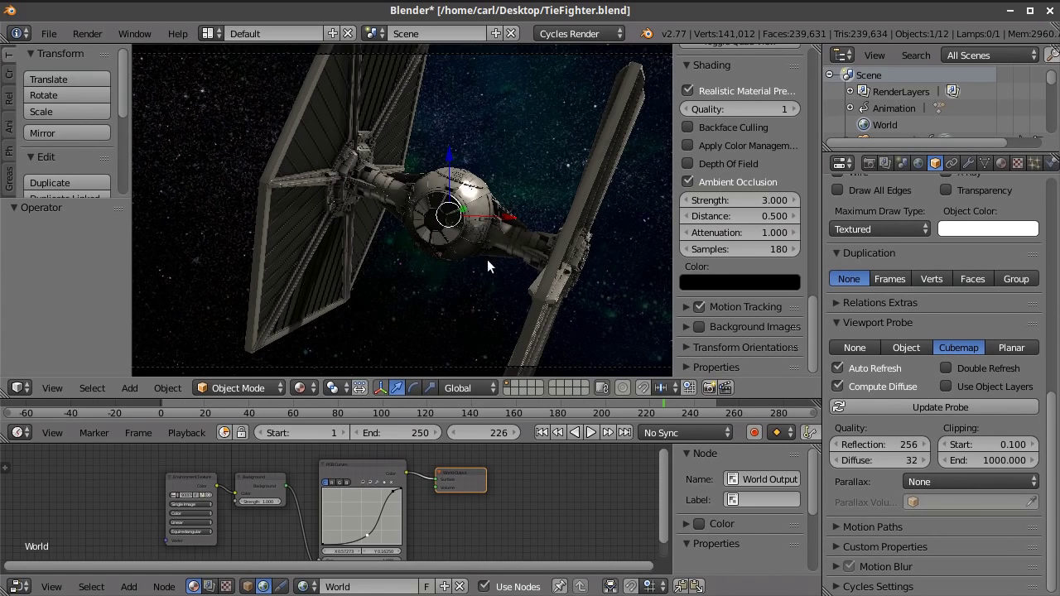
scroll(473, 245, "down", 3)
middle_click_drag(473, 245, 553, 268)
scroll(538, 282, "up", 3)
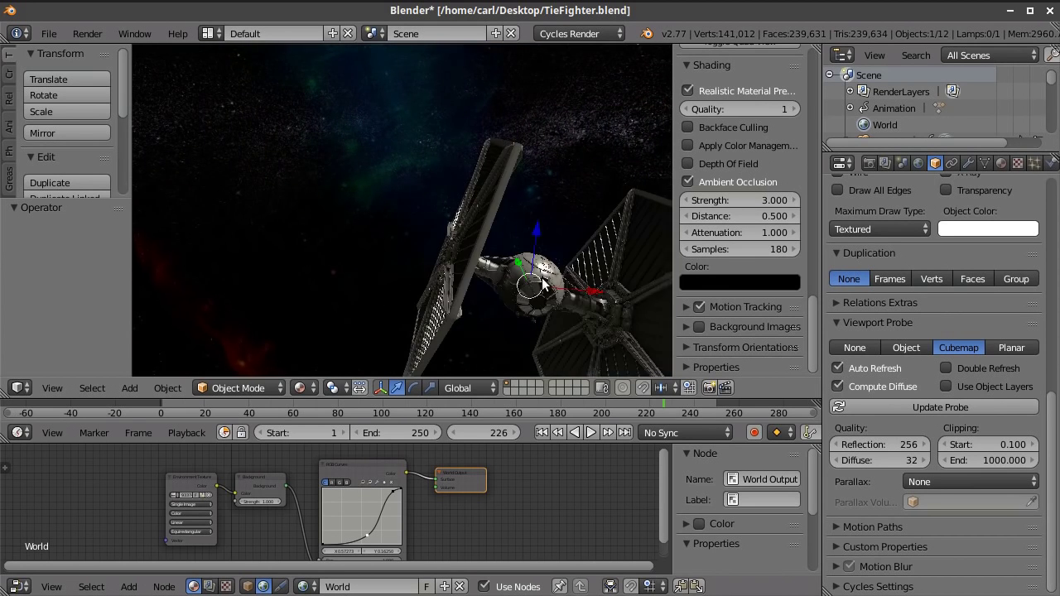
middle_click_drag(539, 275, 510, 254)
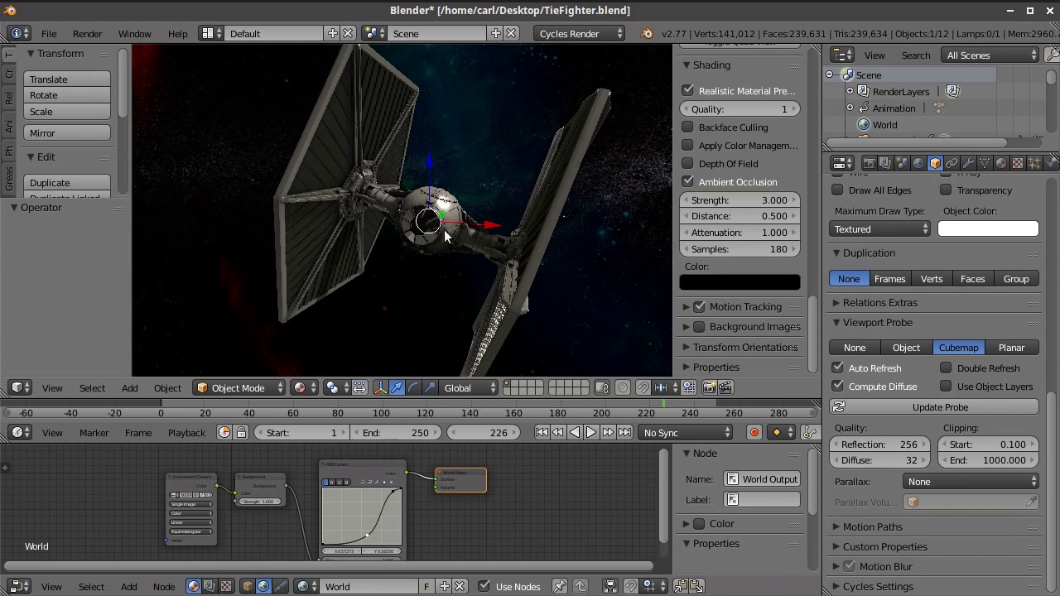
scroll(460, 233, "up", 3)
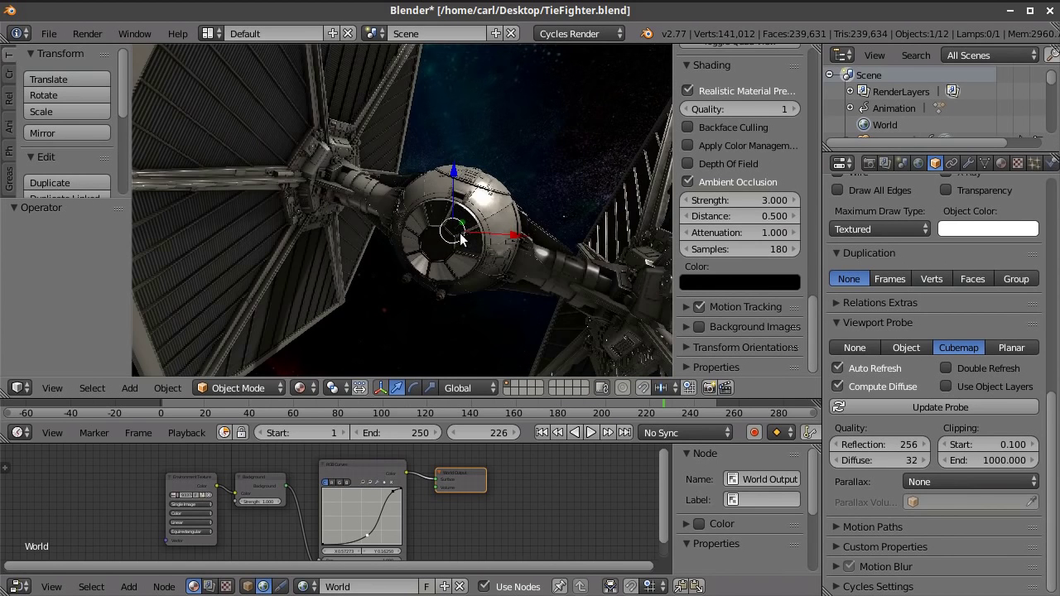
middle_click_drag(460, 232, 447, 233)
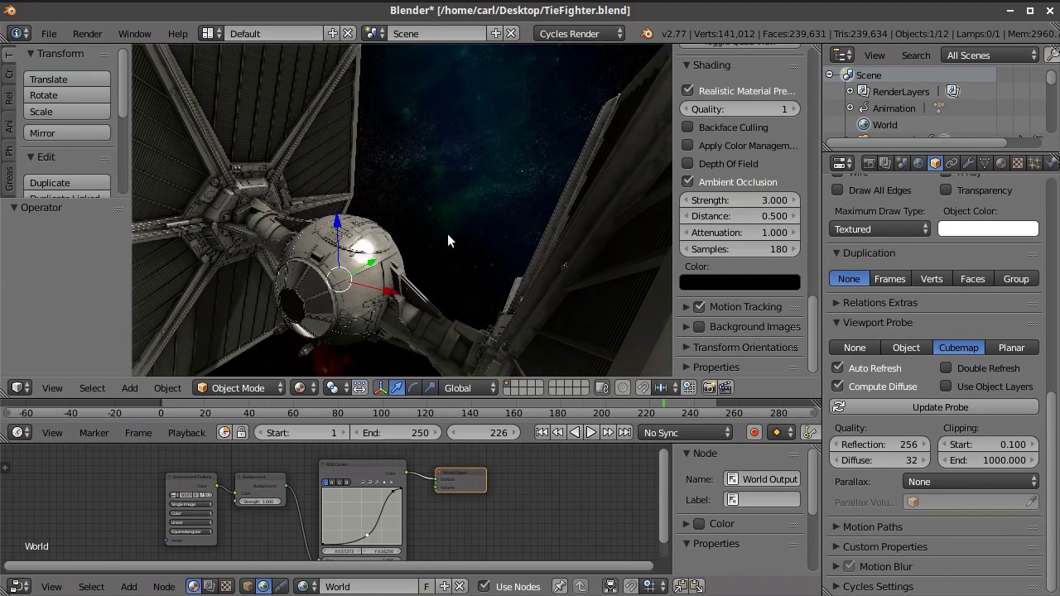
scroll(426, 262, "down", 4)
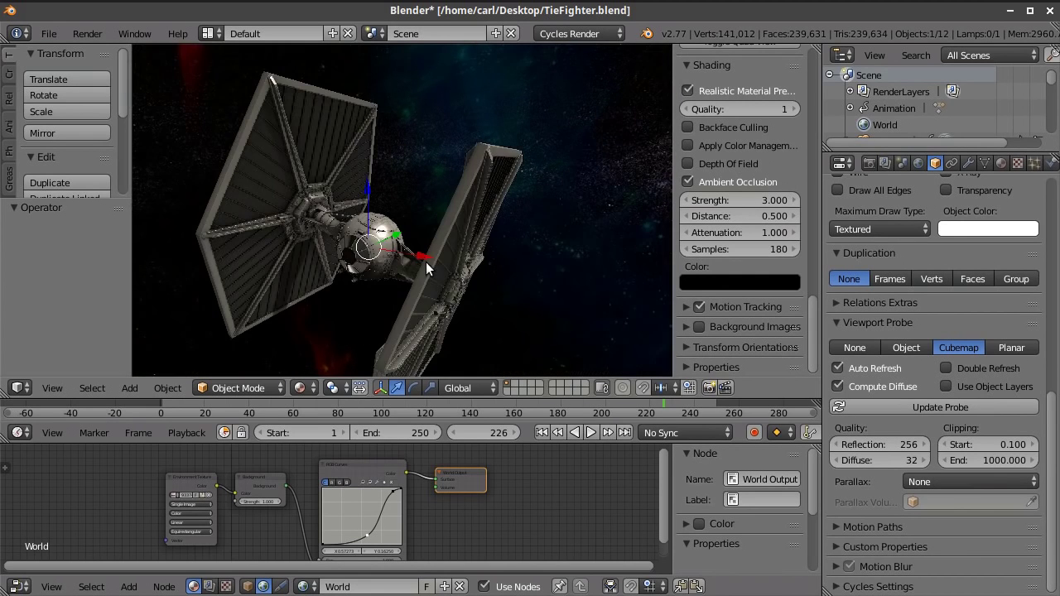
middle_click_drag(426, 261, 425, 253)
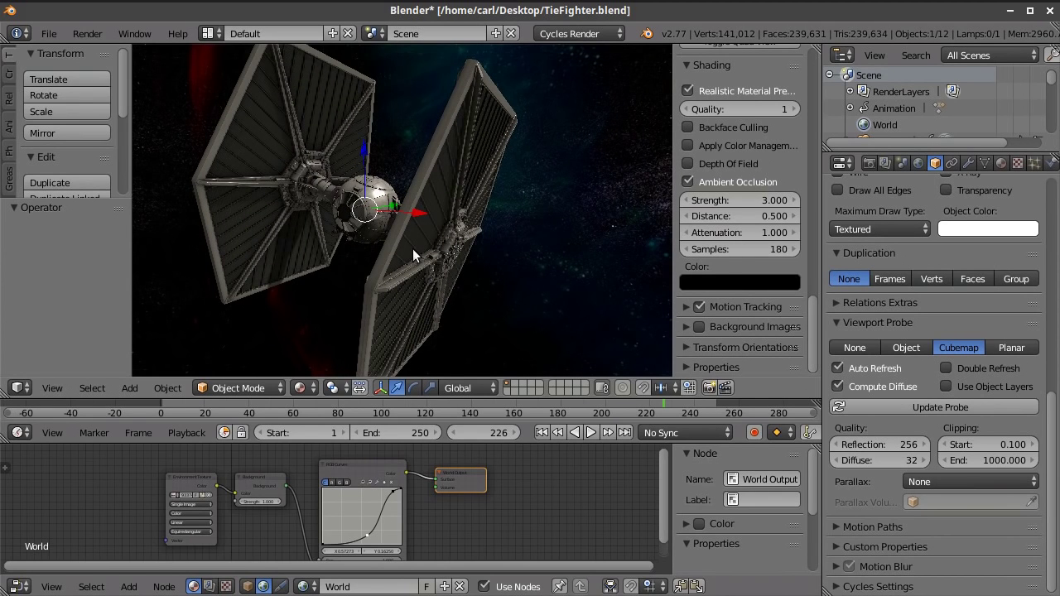
scroll(472, 250, "down", 3)
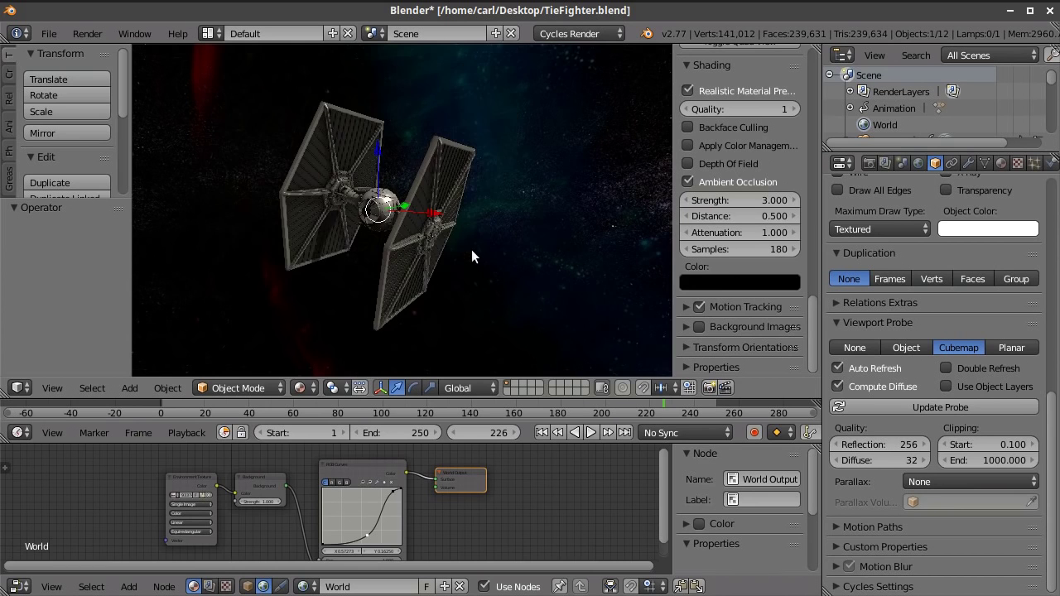
mouse_move(468, 249)
middle_mouse_down()
mouse_move(448, 260)
mouse_move(472, 253)
middle_mouse_up()
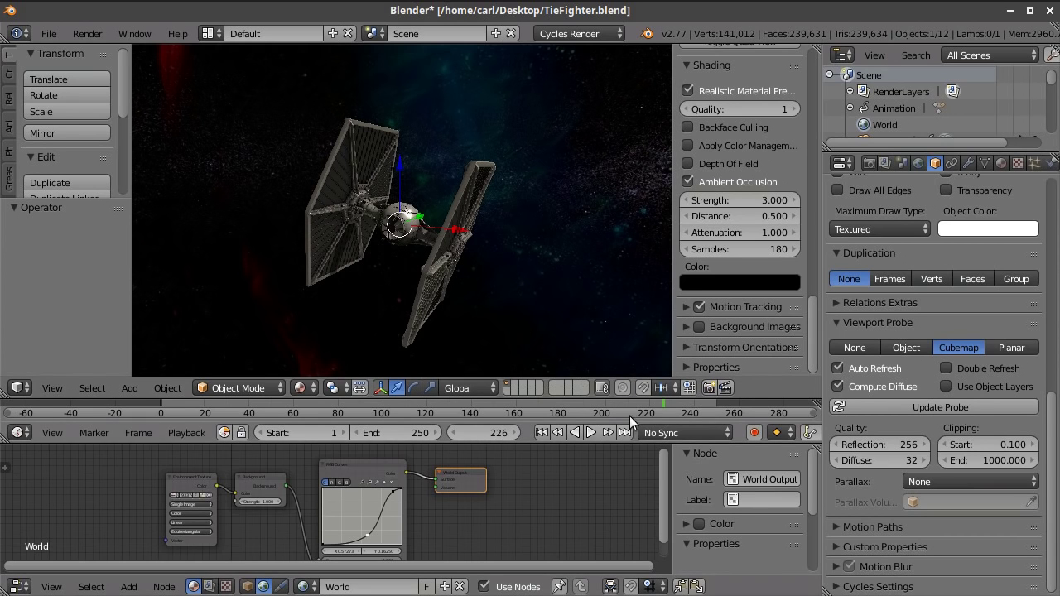
scroll(515, 493, "down", 3)
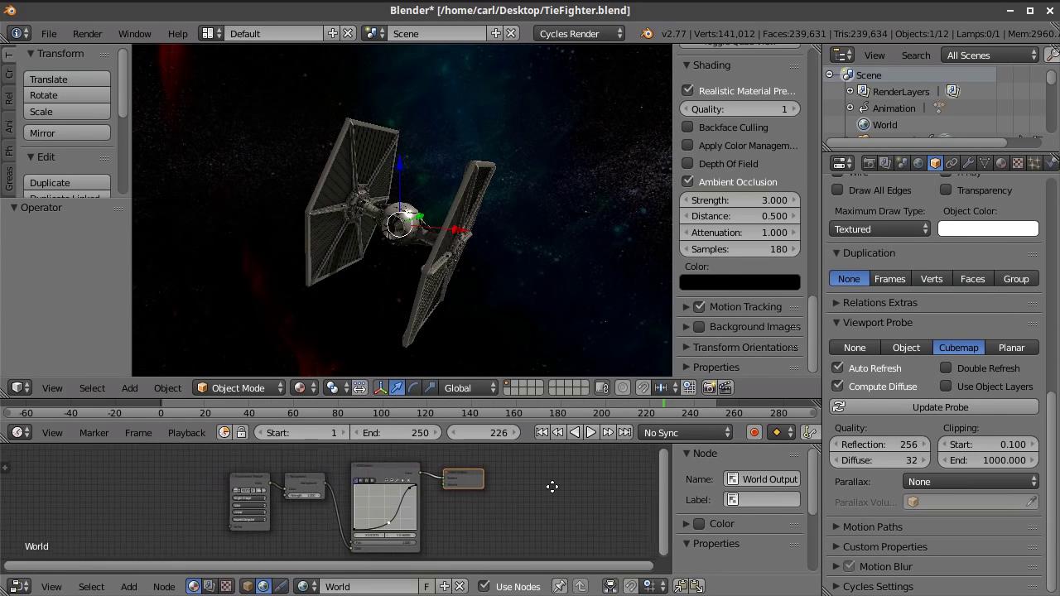
Zoom in and out on the TIE fighter to study its cubemap reflections
scroll(569, 485, "up", 2)
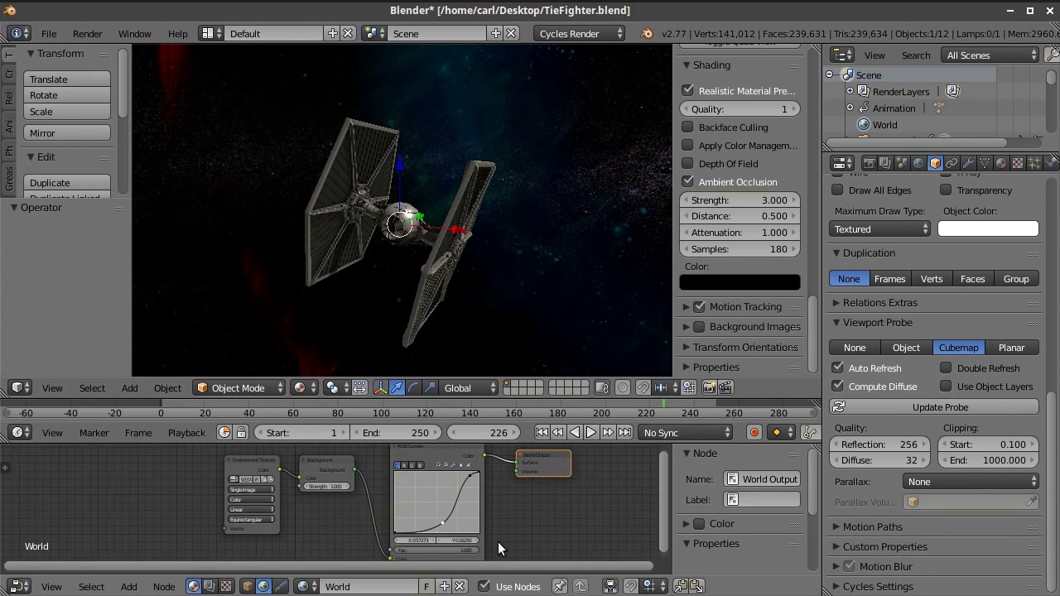
scroll(425, 253, "up", 5)
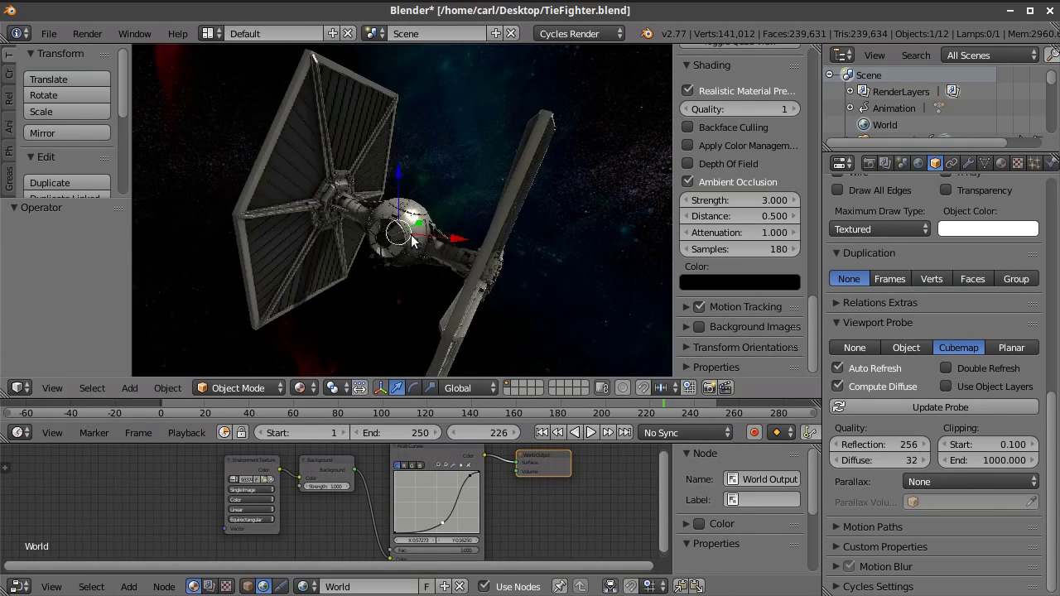
scroll(416, 242, "down", 4)
scroll(431, 250, "down", 2)
scroll(431, 248, "up", 2)
Orbit for another reflection angle, return to camera view, and bring up the PBR branch page in Chrome
mouse_move(397, 267)
middle_mouse_down()
mouse_move(420, 269)
mouse_move(380, 257)
mouse_move(403, 249)
middle_mouse_up()
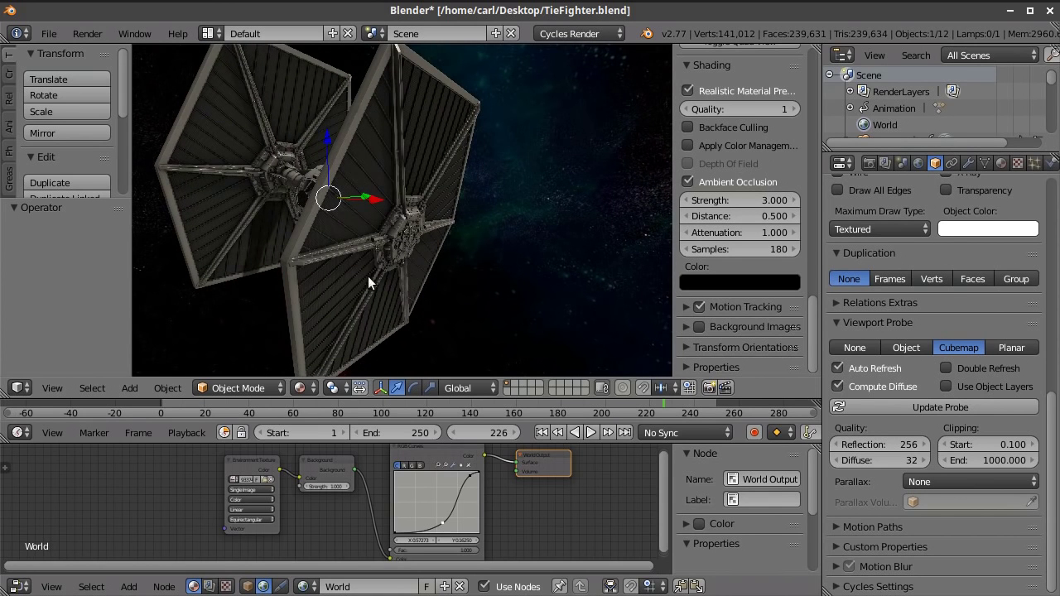
scroll(366, 269, "down", 3)
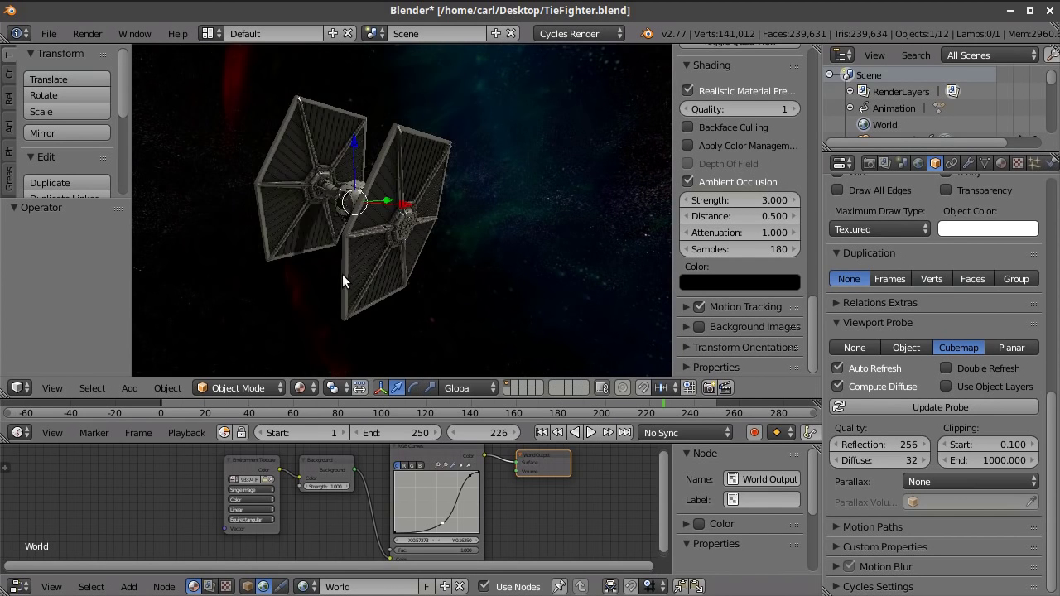
scroll(342, 269, "up", 8)
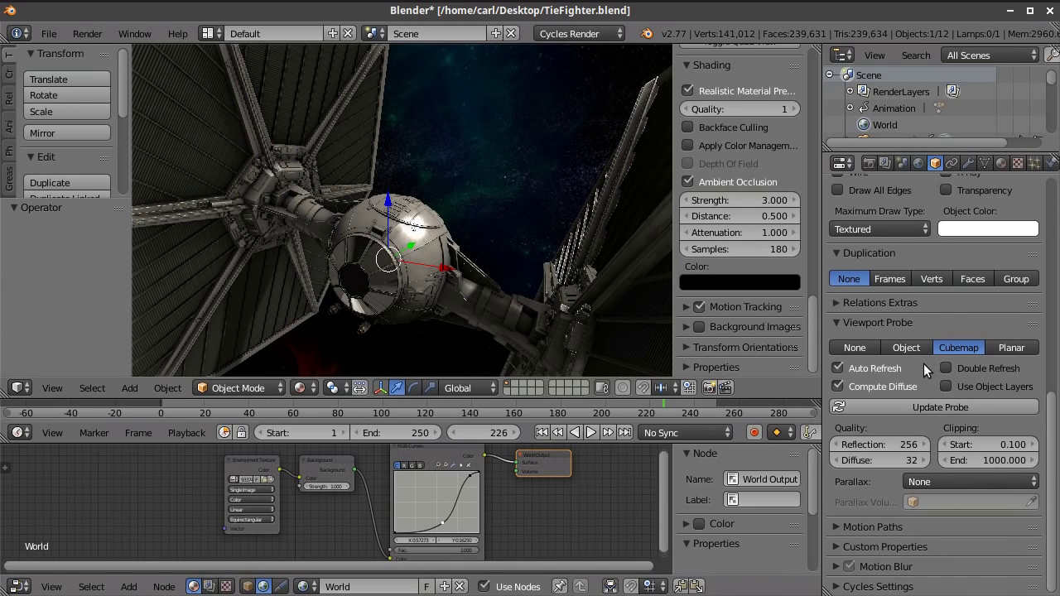
scroll(995, 348, "up", 5)
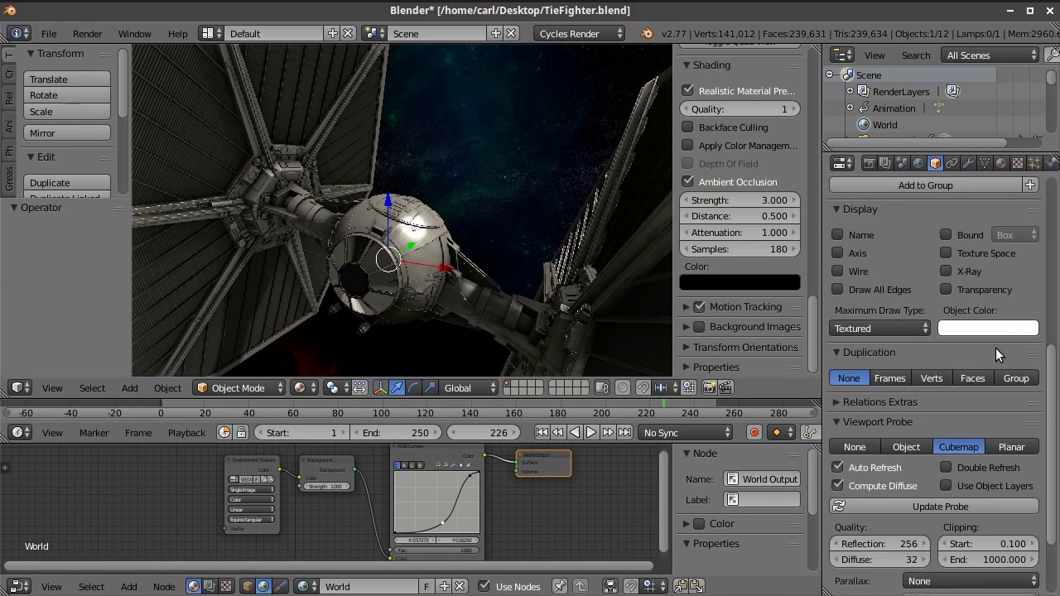
scroll(985, 375, "down", 2)
scroll(985, 377, "down", 2)
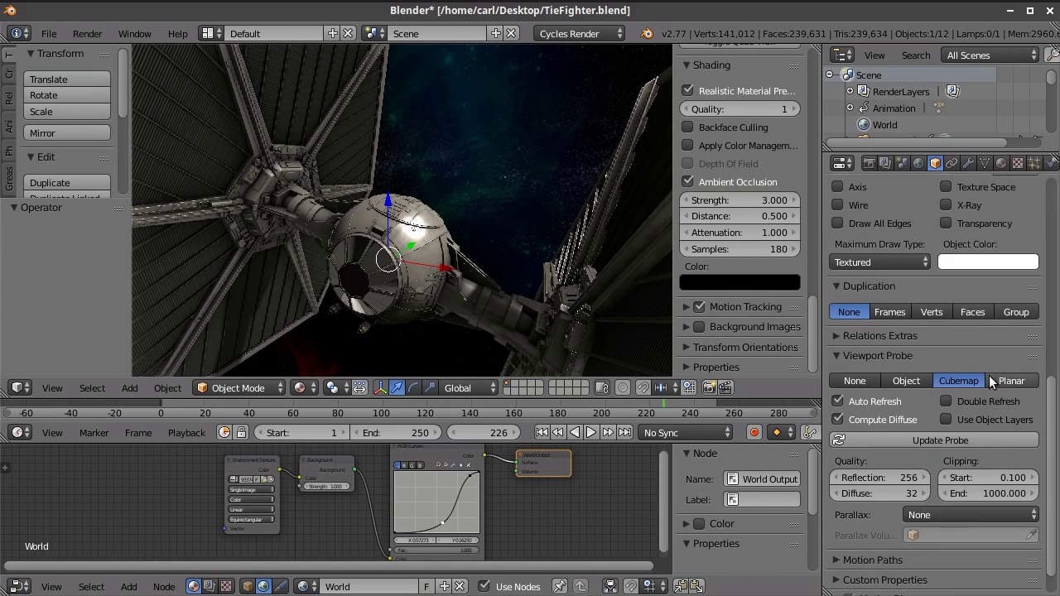
key("KP_0")
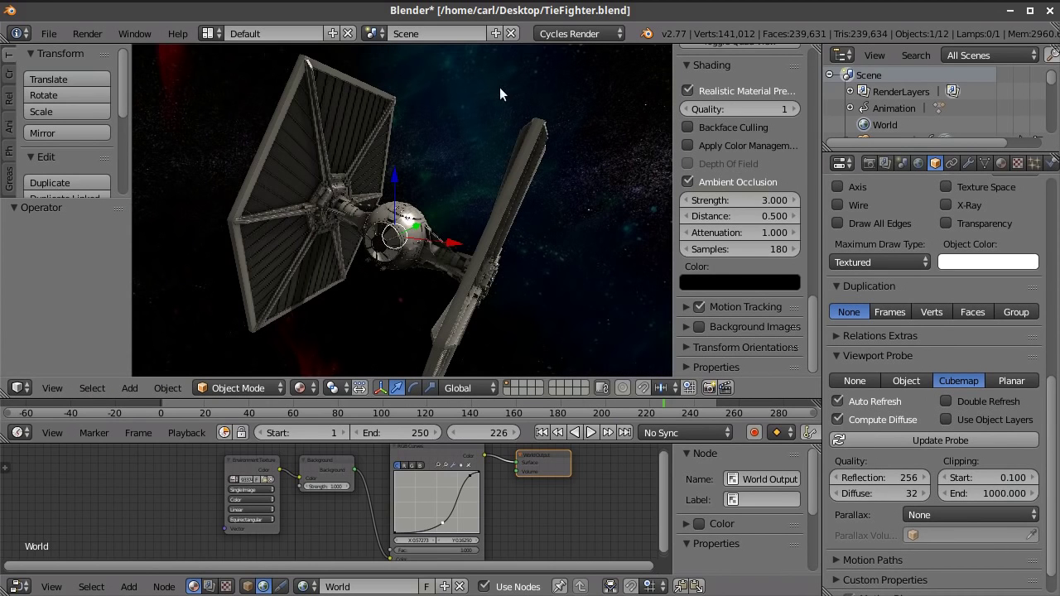
key("alt+Tab")
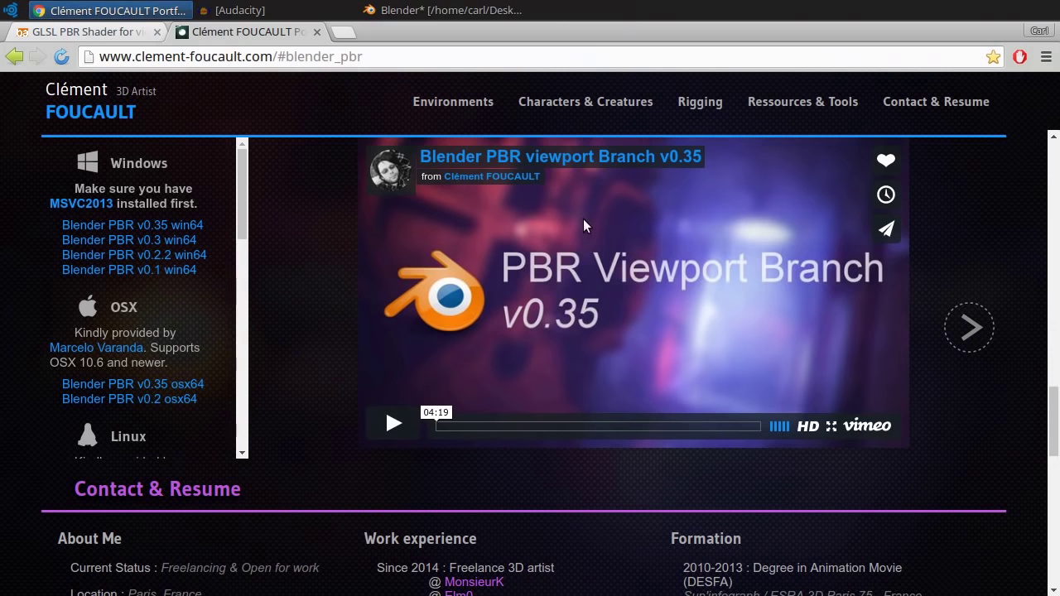
Open the 'GLSL PBR Shader for viewport' thread and scroll through its videos and V0.3/V0.2/V0.1 changelog
left_click(121, 33)
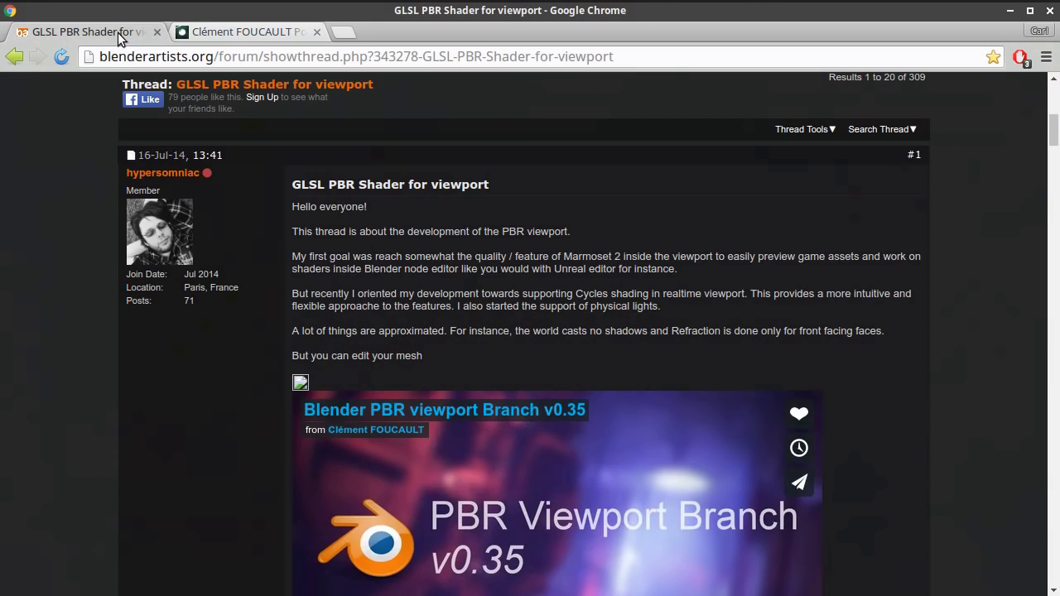
scroll(473, 283, "up", 5)
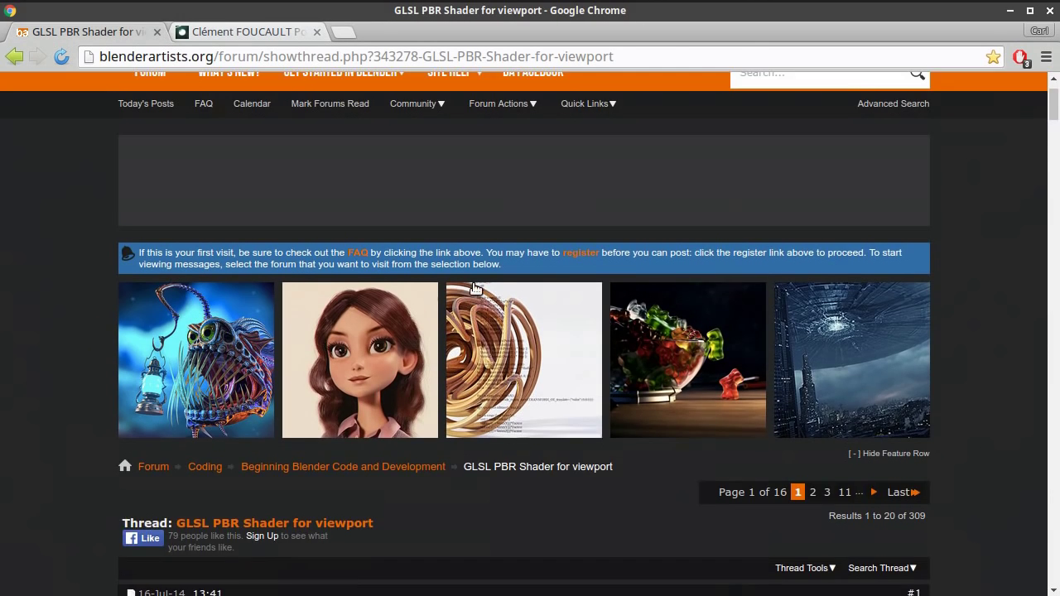
scroll(476, 285, "up", 1)
scroll(563, 323, "down", 3)
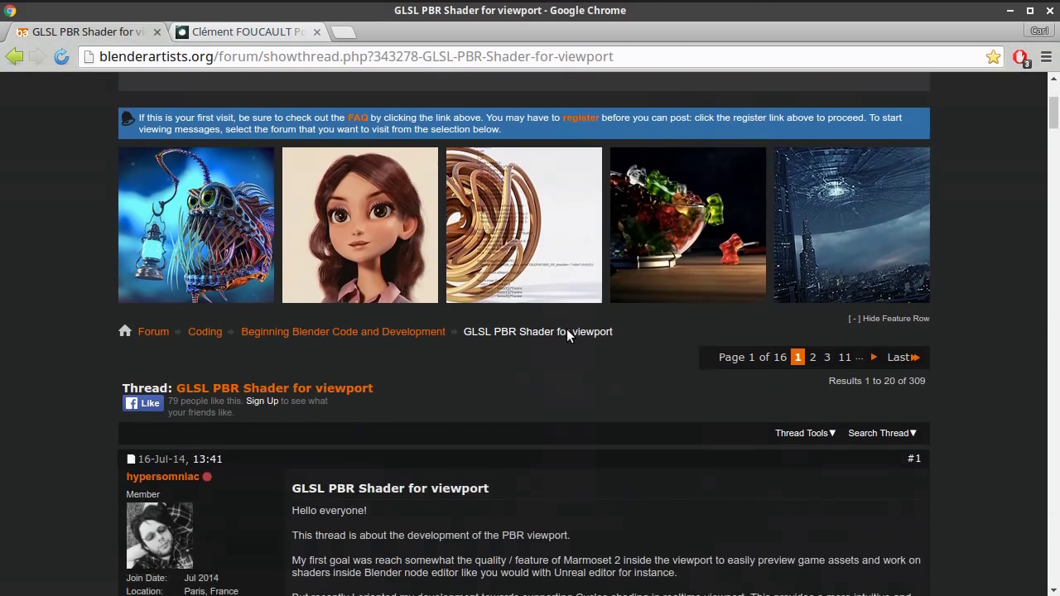
scroll(556, 315, "down", 3)
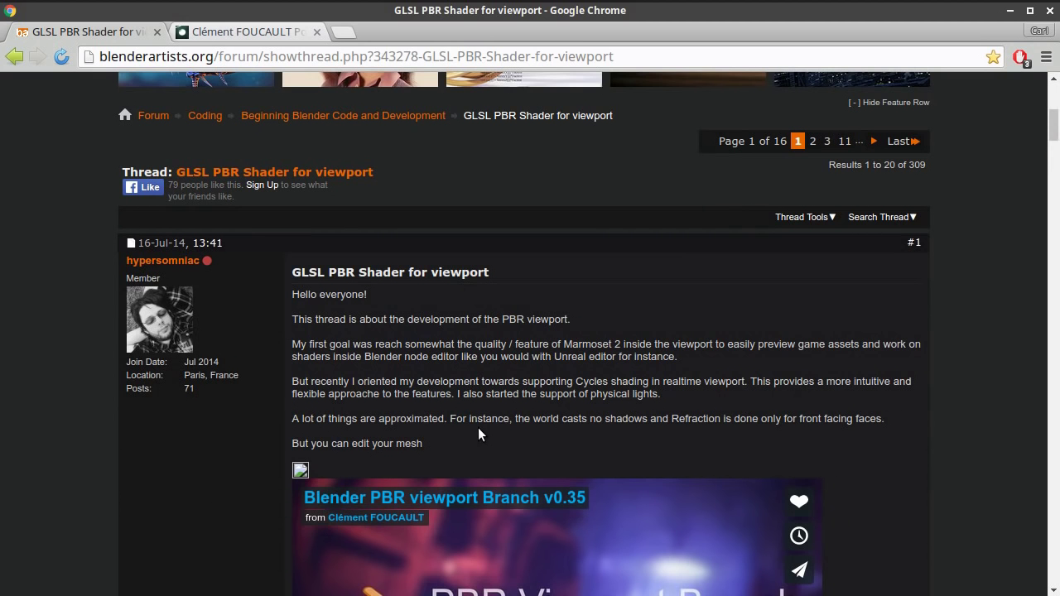
scroll(478, 428, "down", 8)
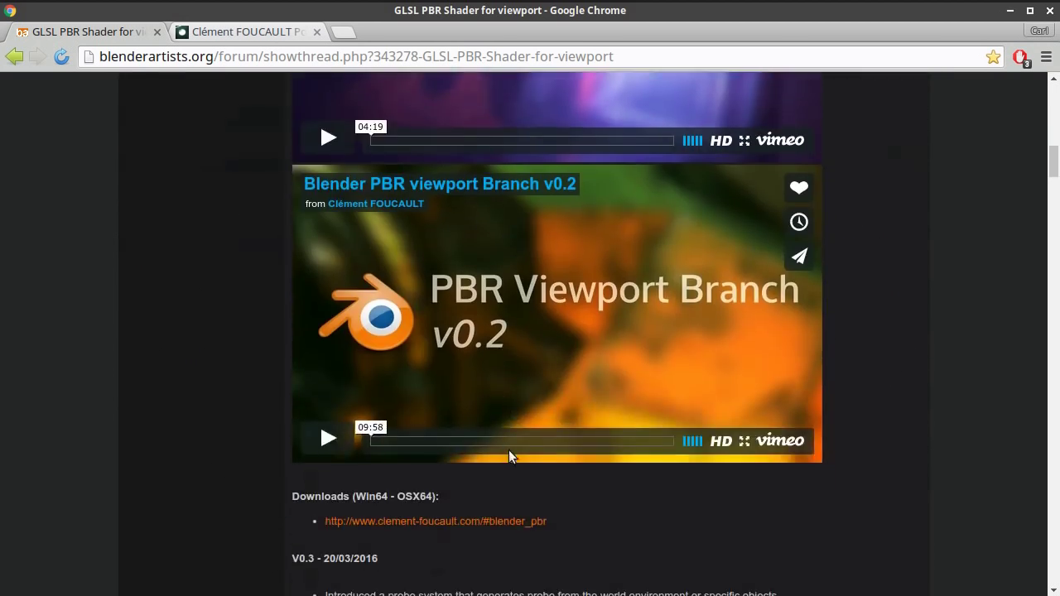
scroll(509, 450, "down", 4)
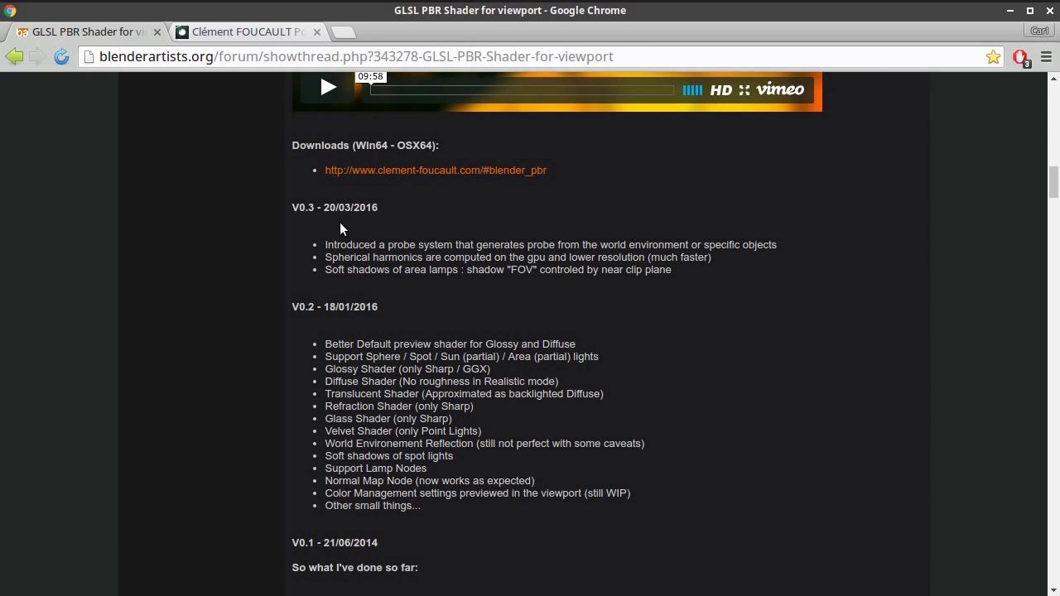
scroll(370, 314, "down", 1)
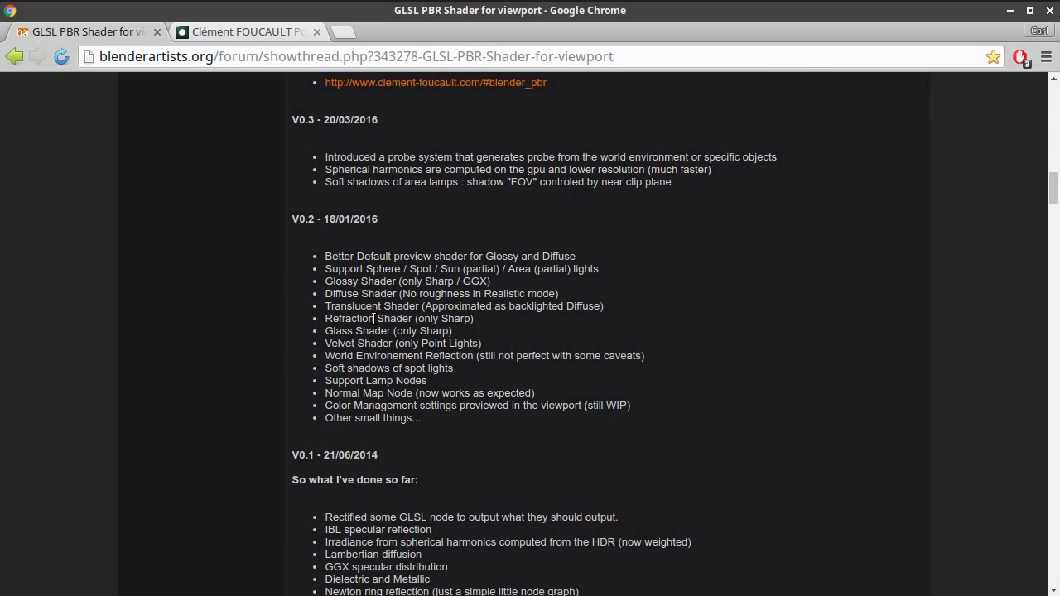
Scroll back up to the opening post presenting the PBR viewport branch's v0.35 video
scroll(374, 318, "up", 1)
scroll(374, 318, "down", 2)
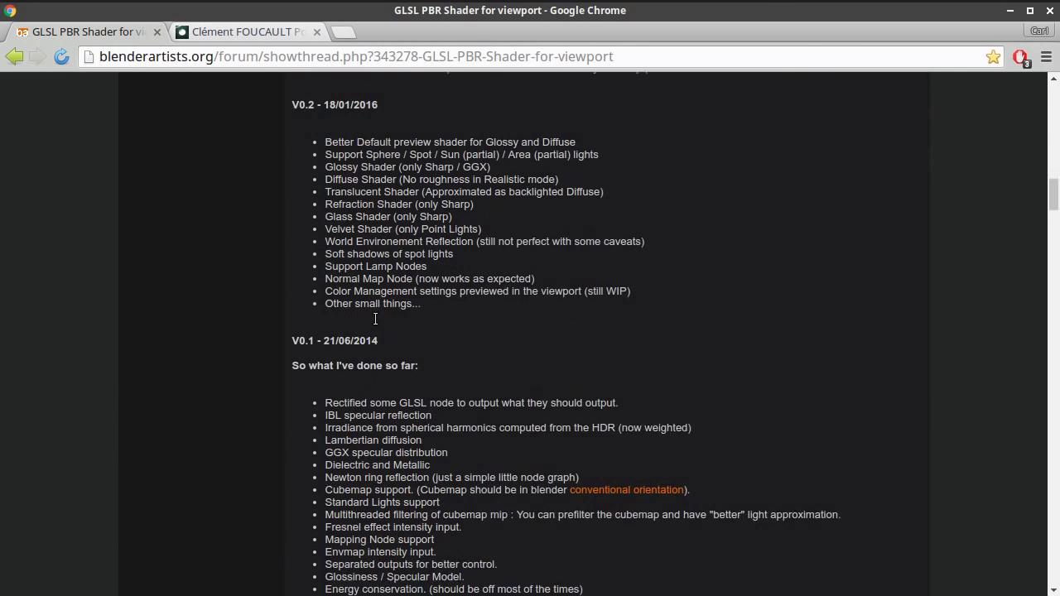
scroll(379, 323, "up", 2)
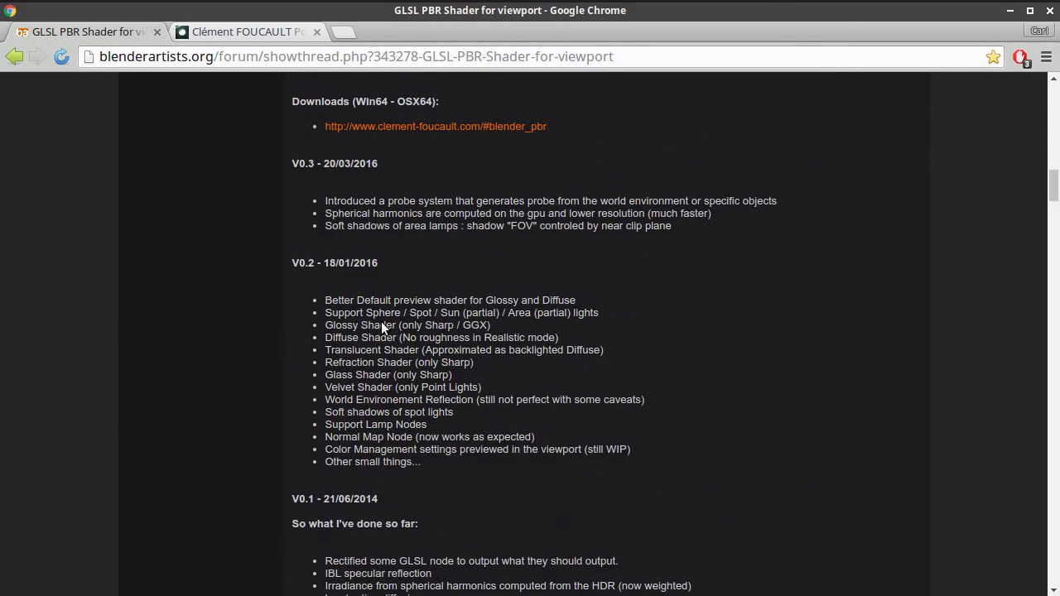
scroll(382, 327, "up", 1)
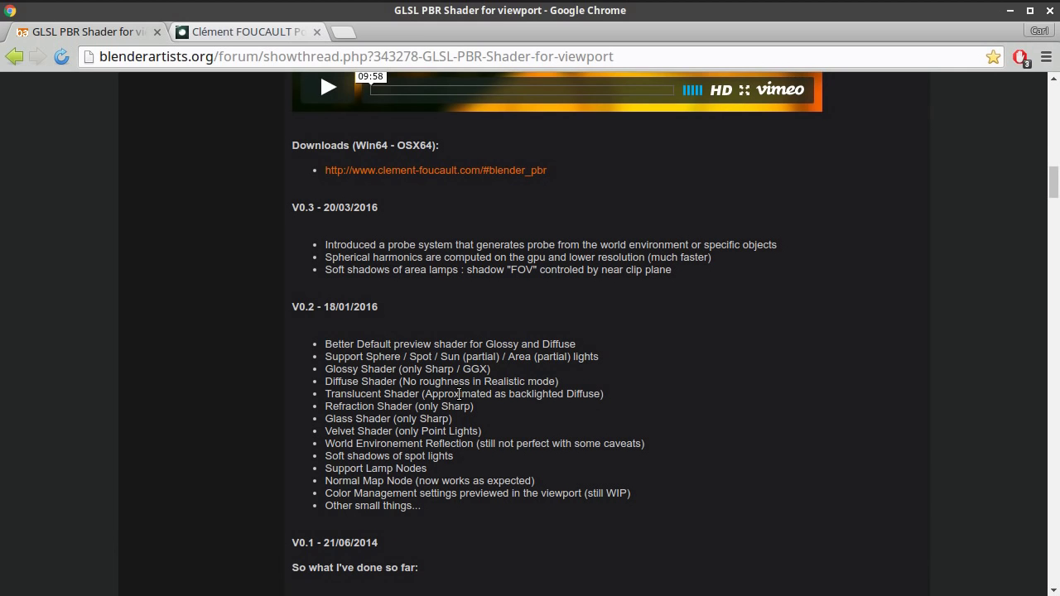
scroll(454, 375, "up", 2)
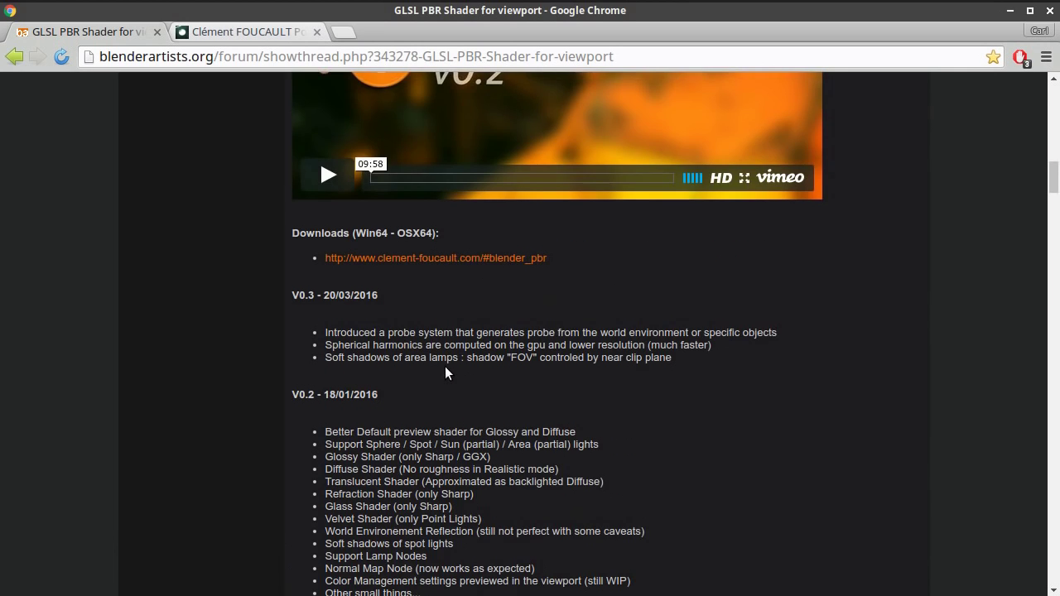
scroll(445, 367, "up", 8)
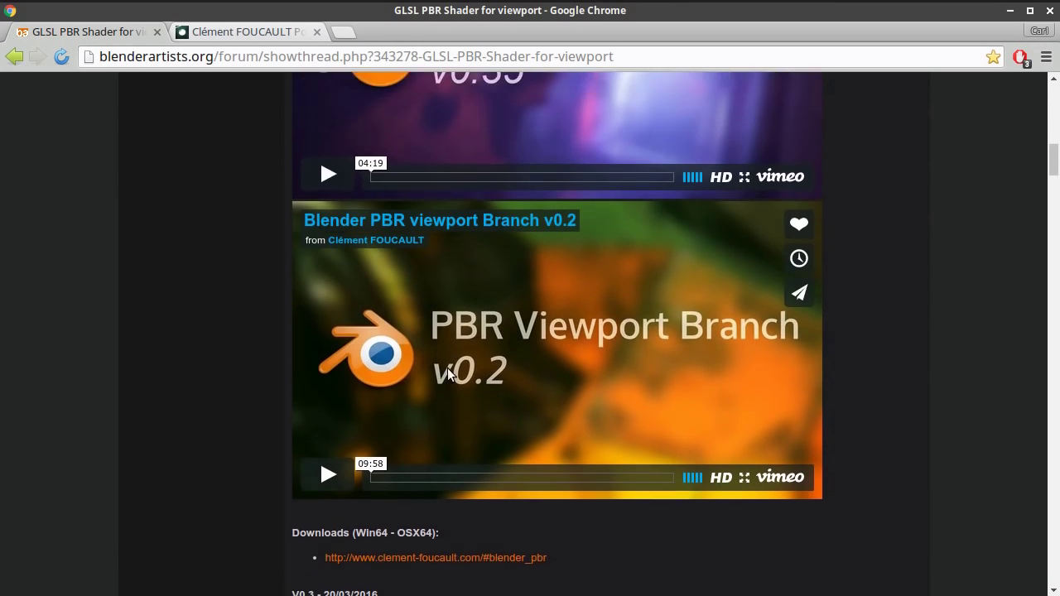
scroll(449, 374, "up", 8)
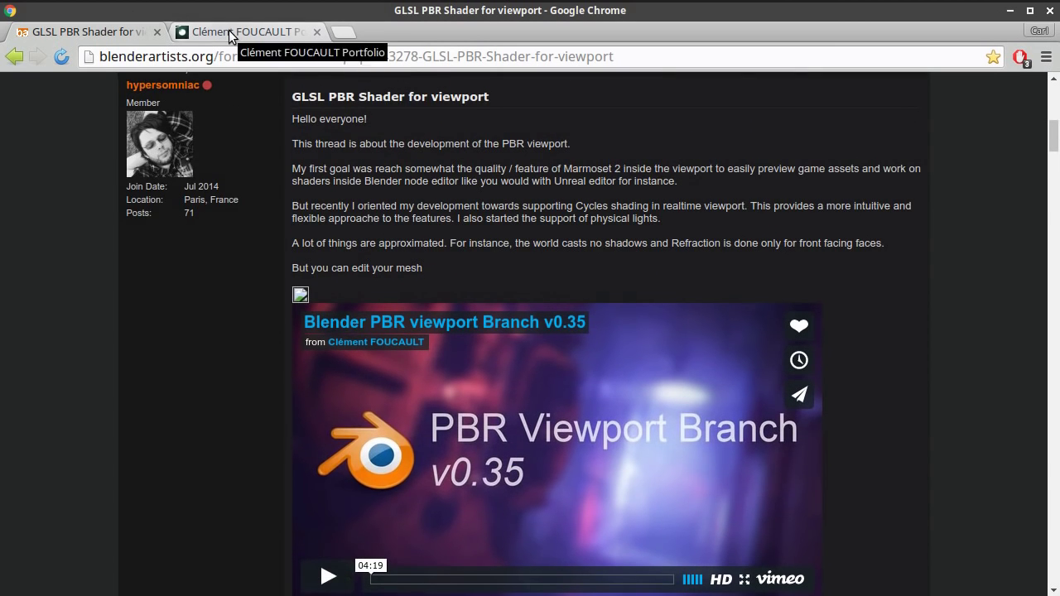
Back in Blender, orbit so the TIE fighter faces the view and zoom out to show all of it
left_click(431, 10)
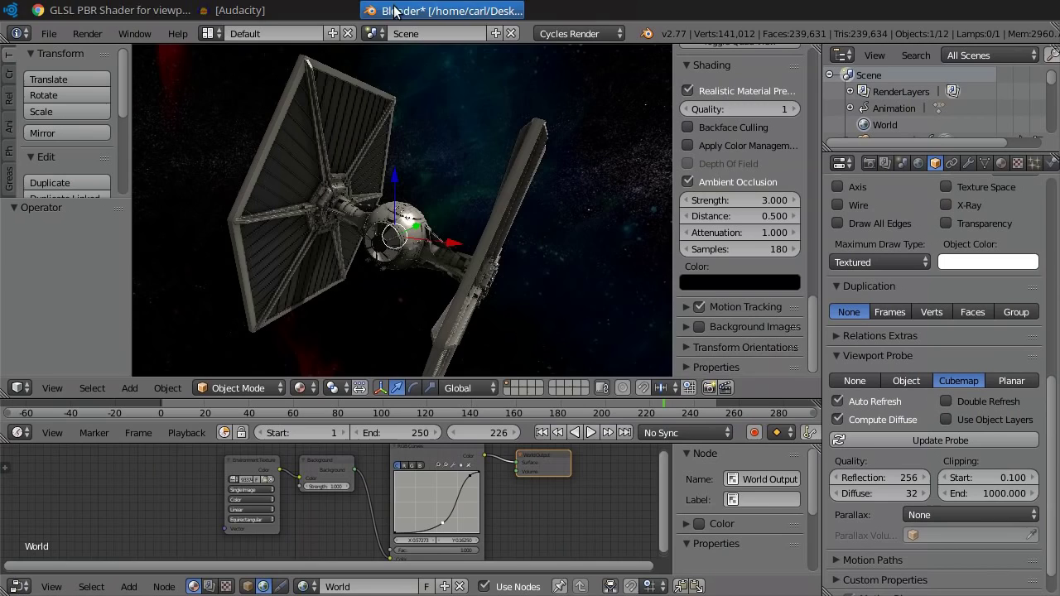
middle_click_drag(554, 263, 560, 331)
scroll(585, 315, "down", 3)
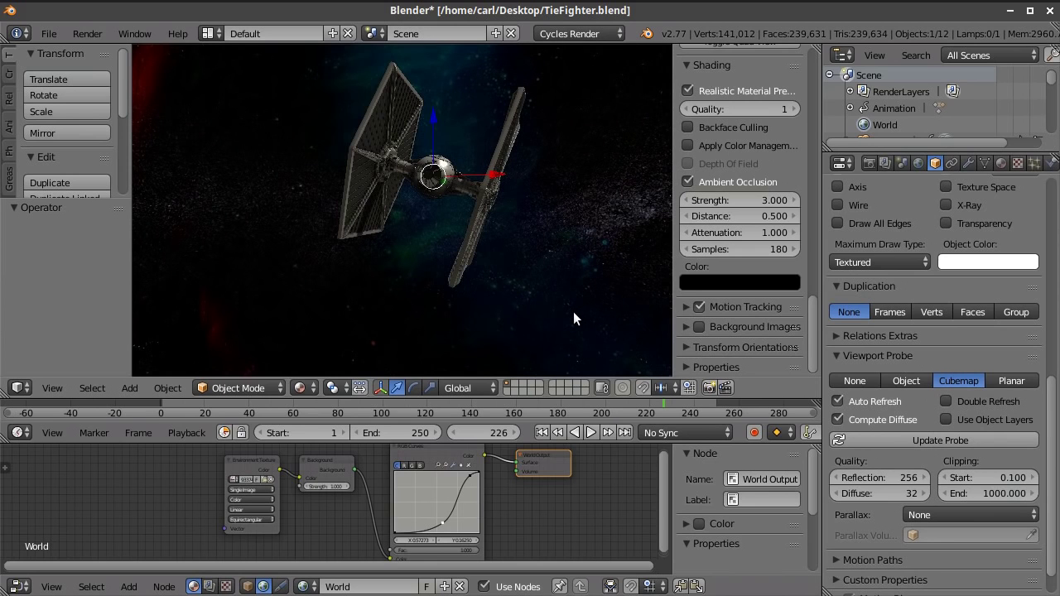